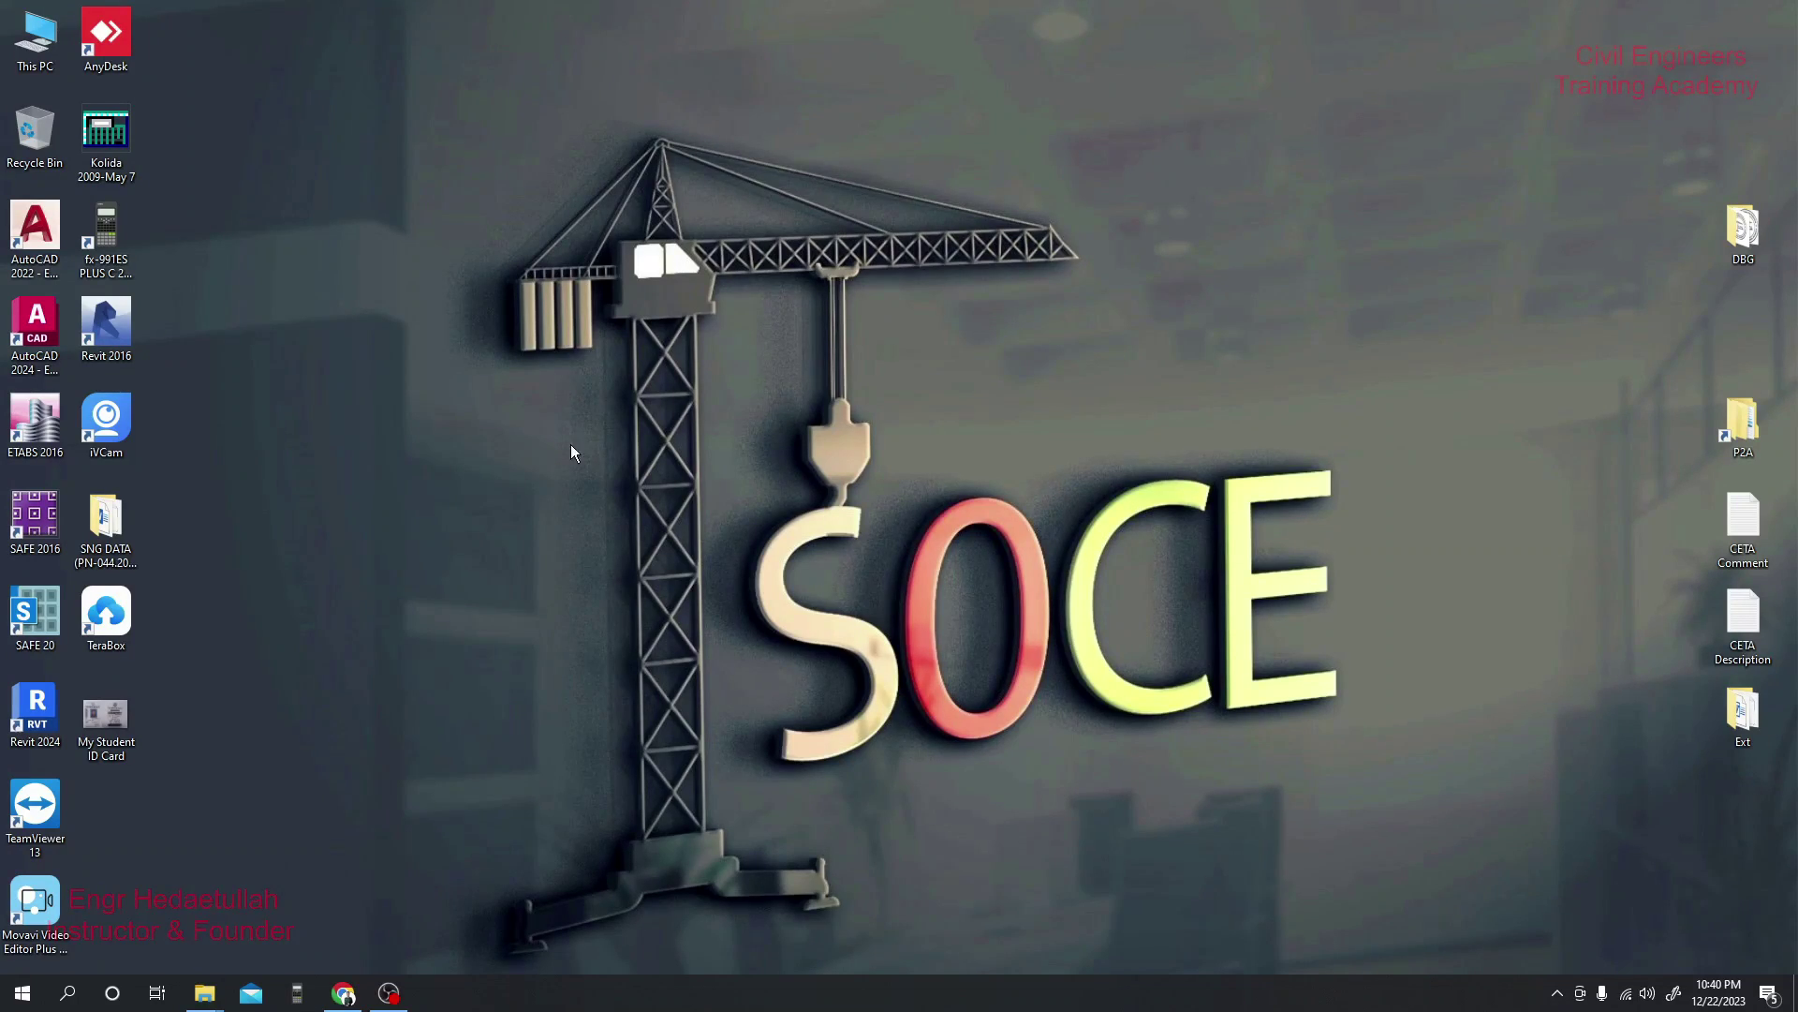
Step: Launch Google Chrome from the Windows taskbar
click(343, 993)
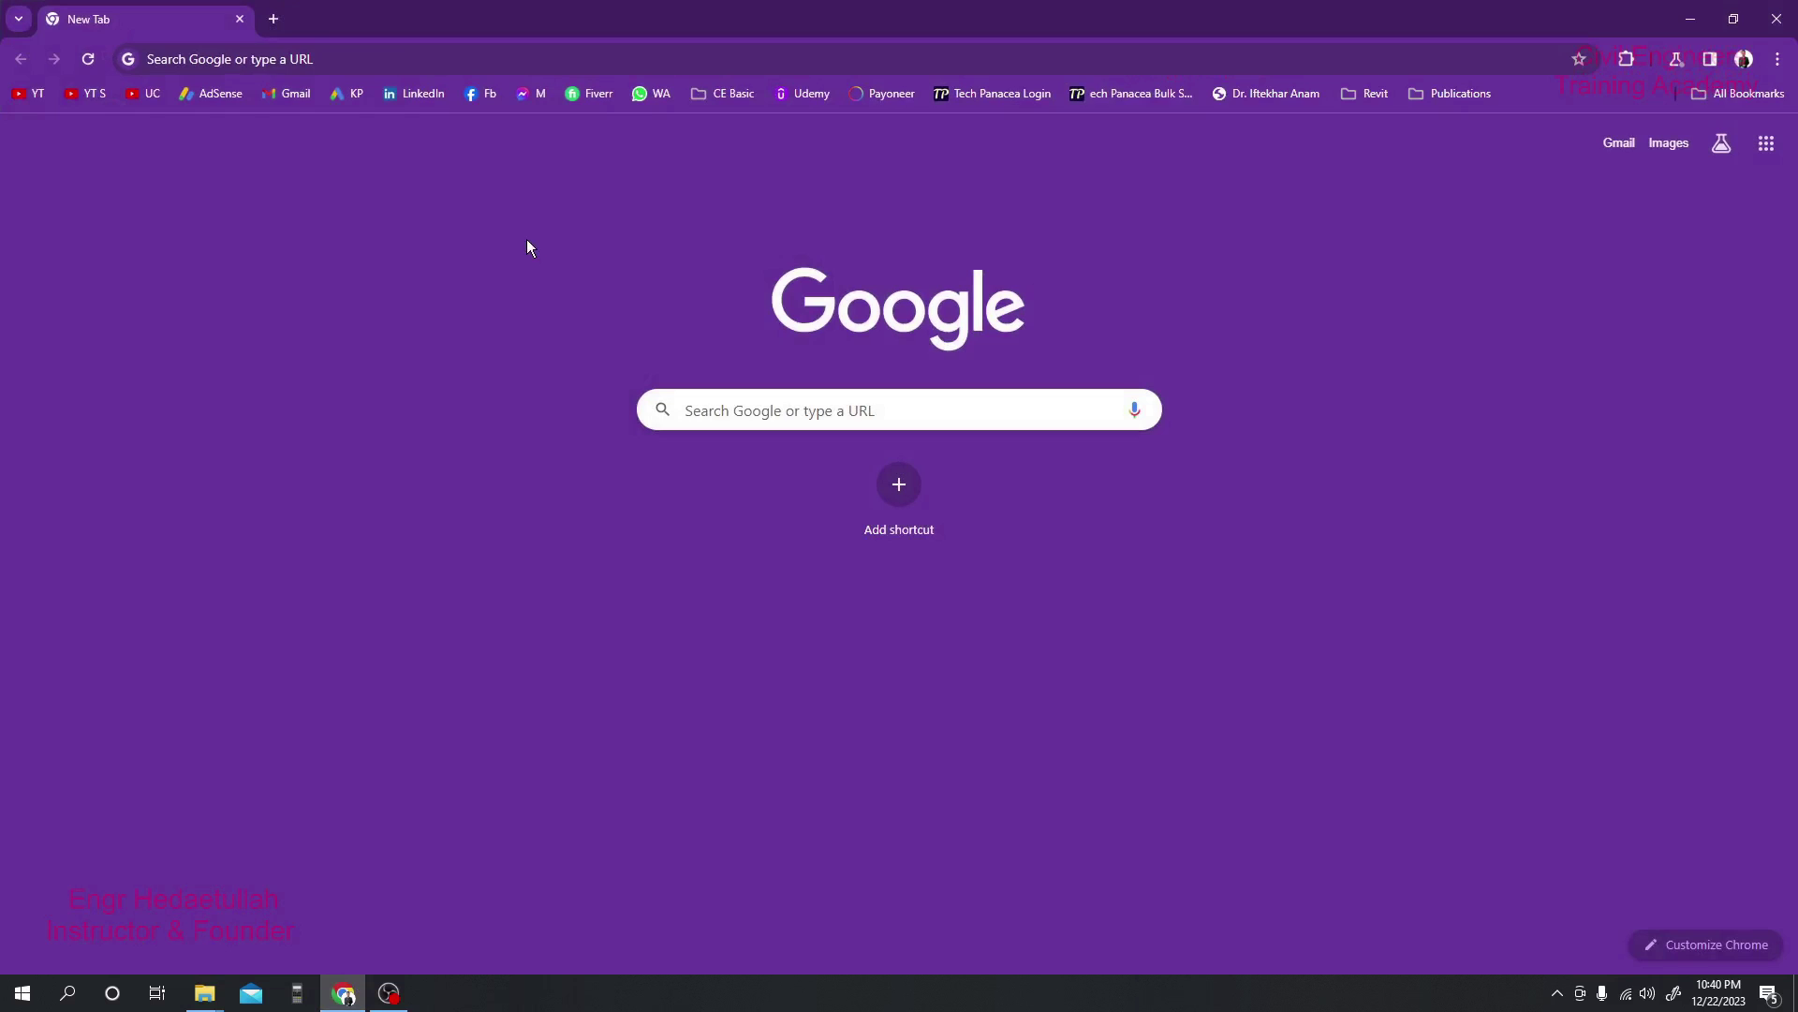
Step: Search for 'autodesk' and open the official Autodesk | 3D Design, Engineering & Construction Software result
click(448, 62)
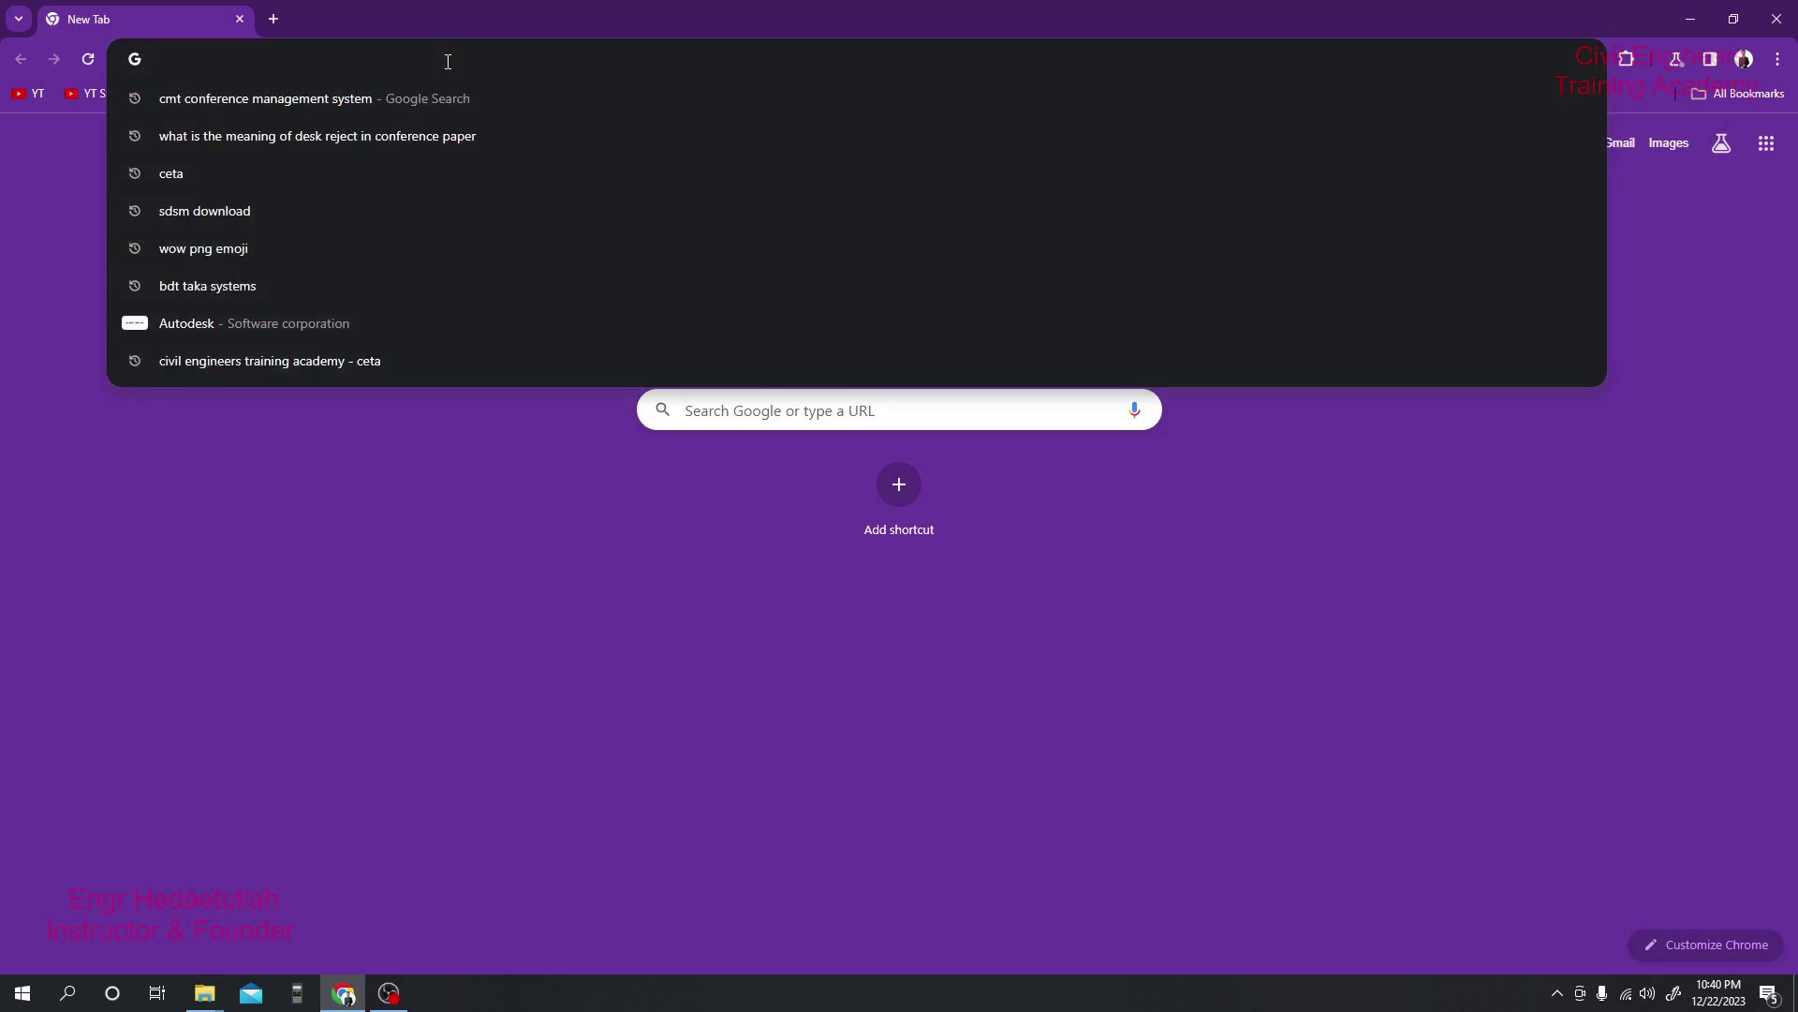
text(autodes)
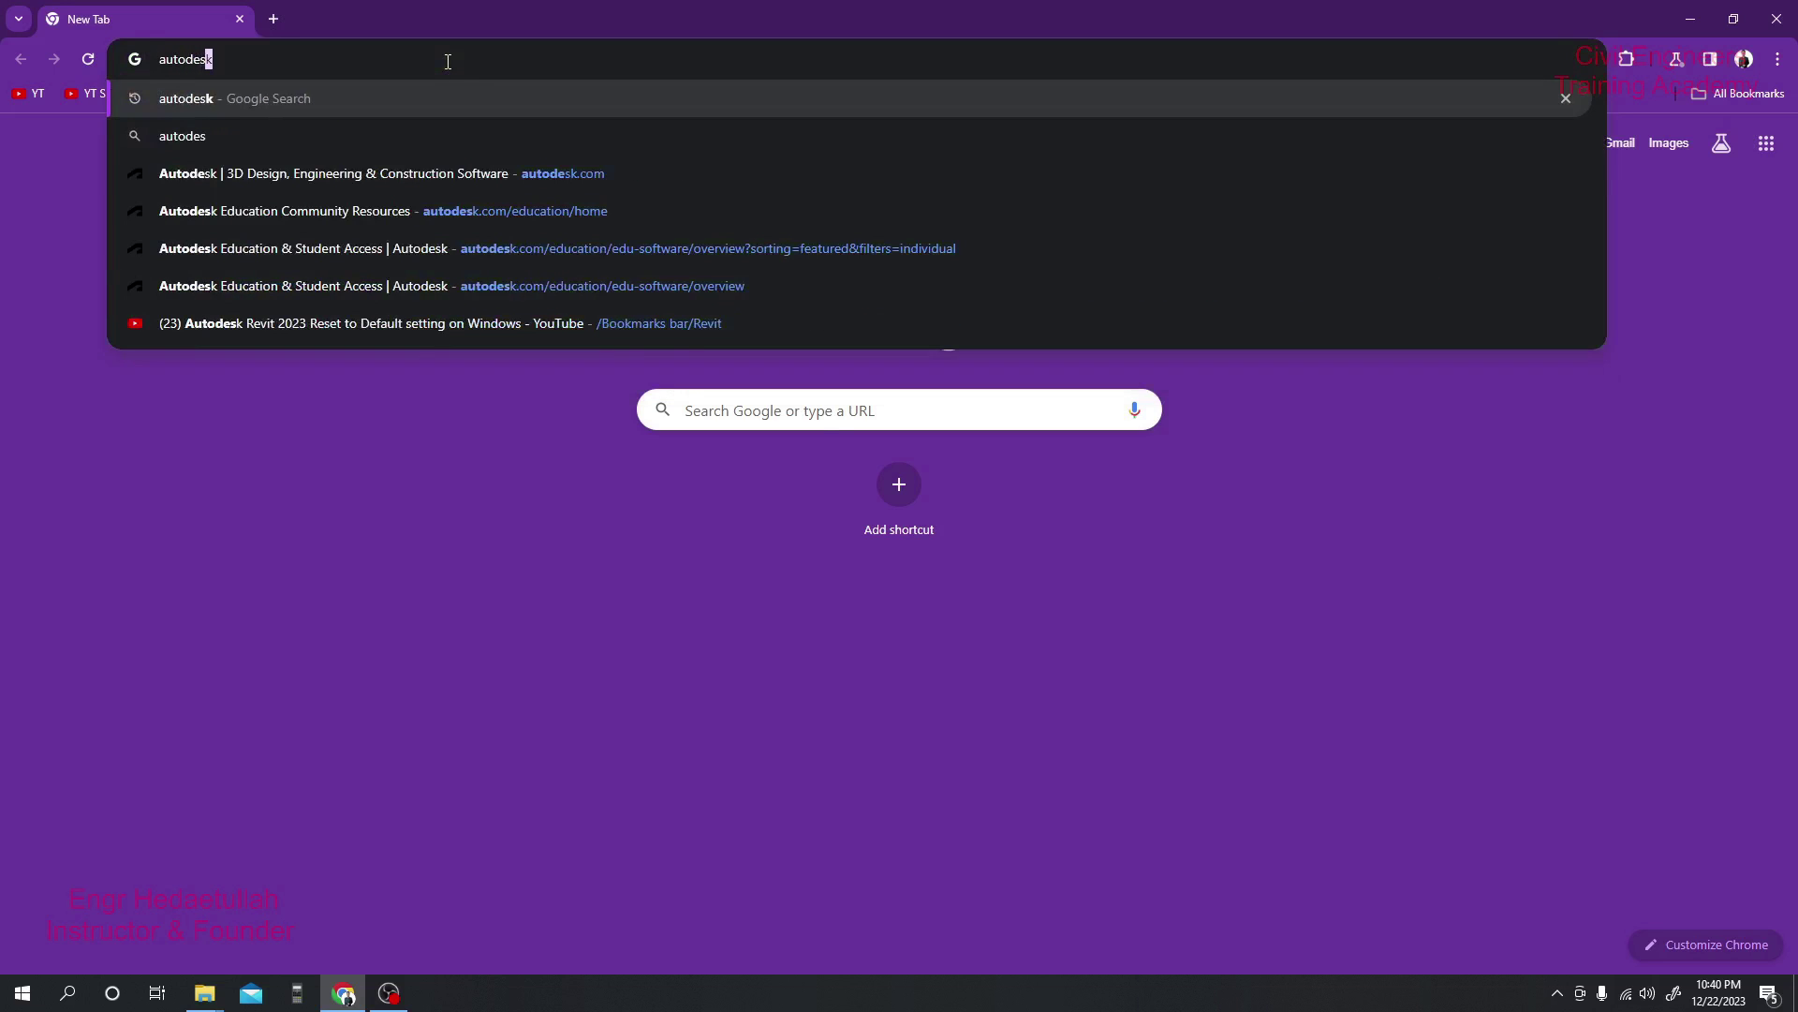
text(k)
key(Return)
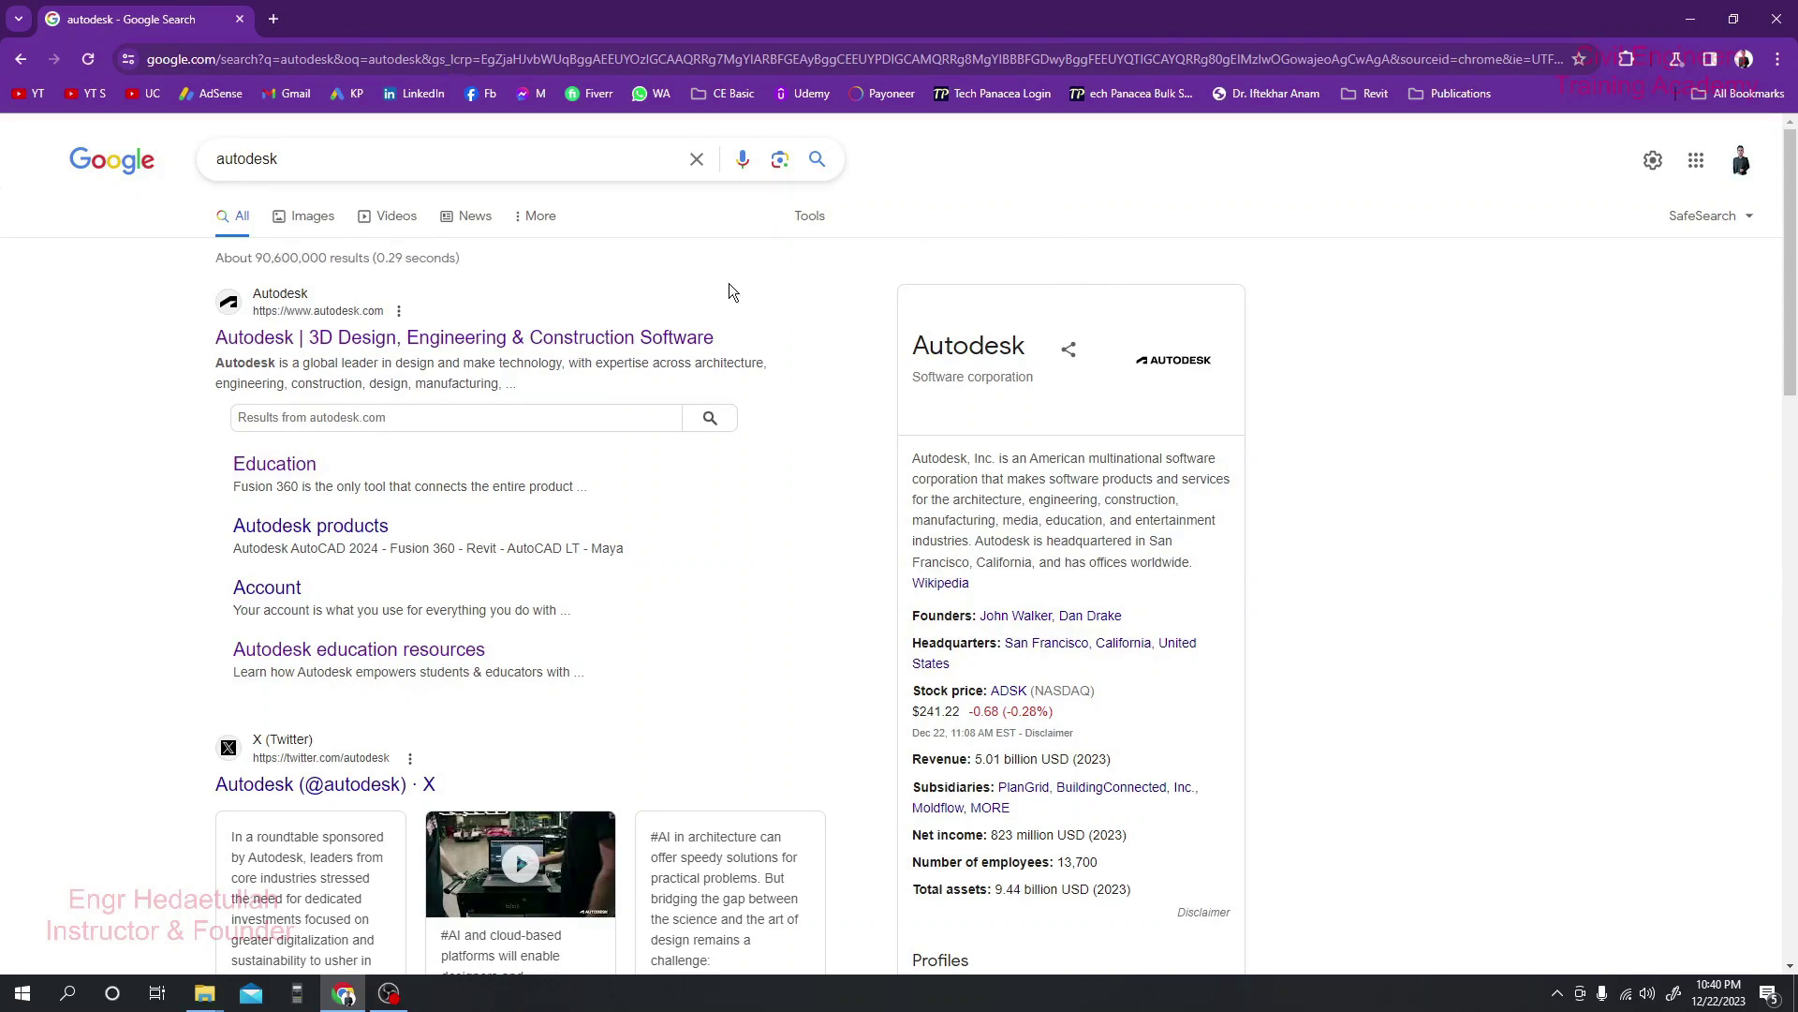
click(342, 335)
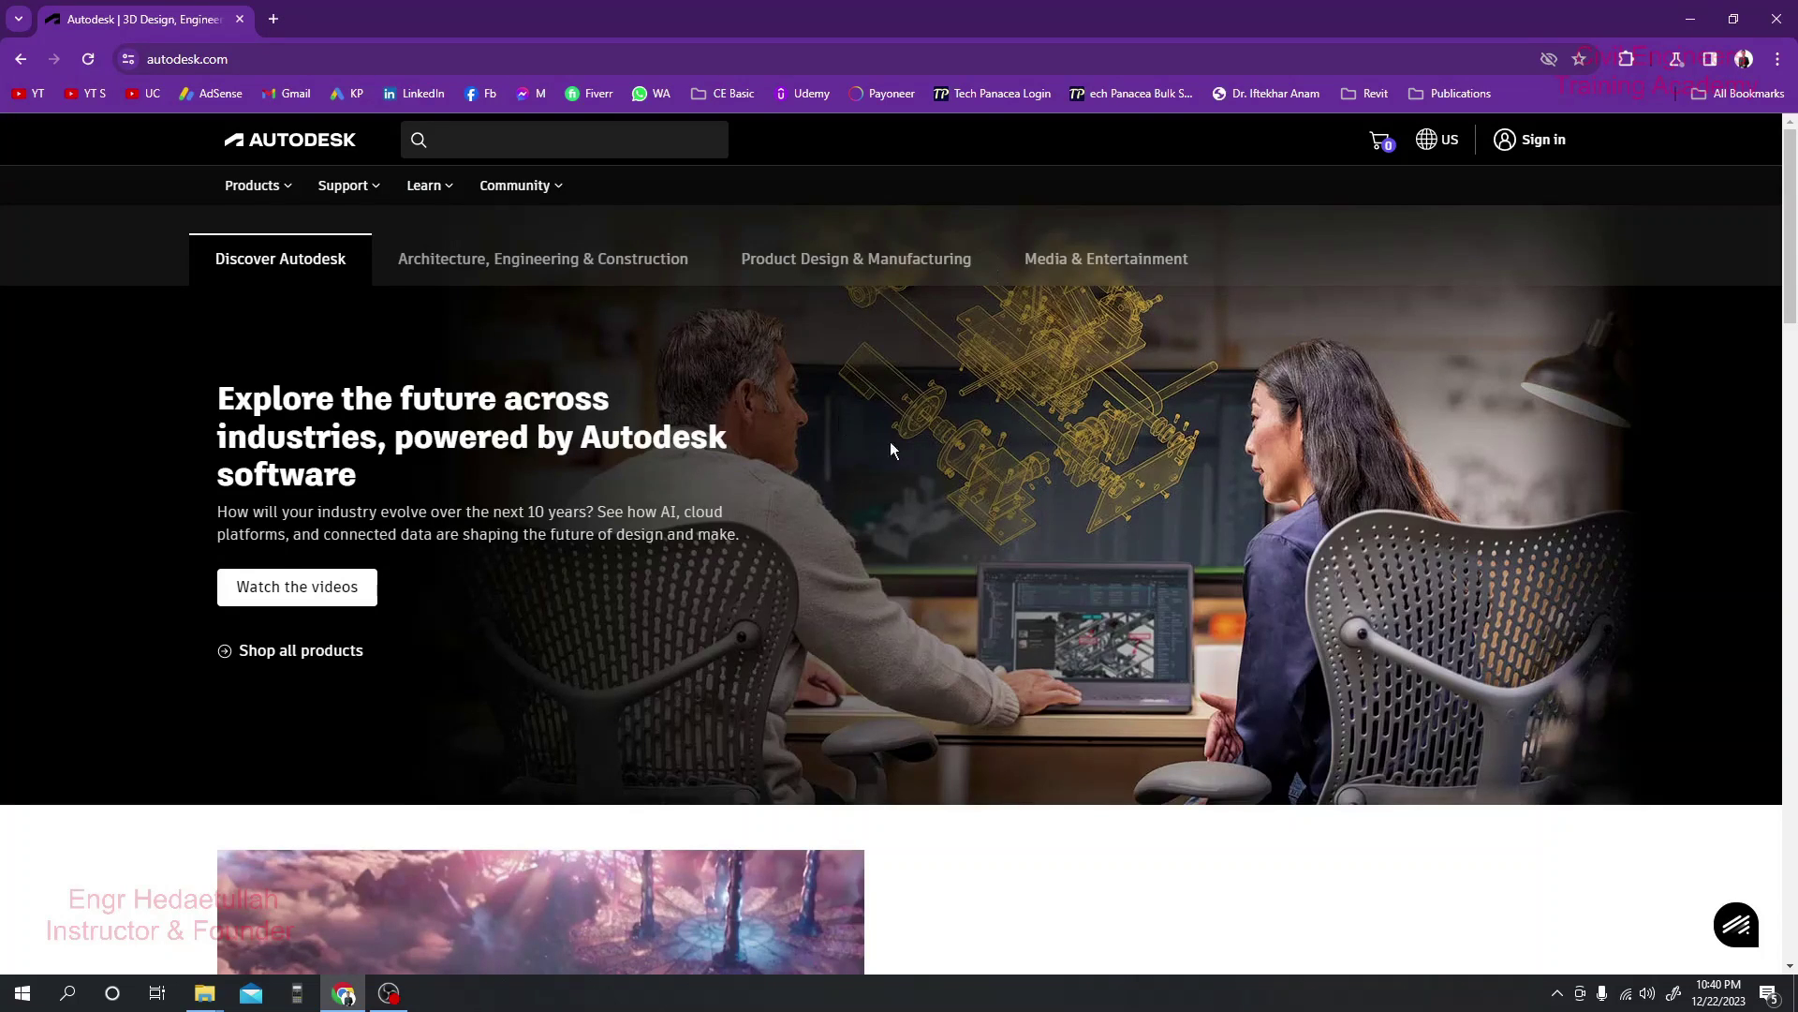
Step: Sign in with the account email and password, ticking Stay signed in
click(1545, 142)
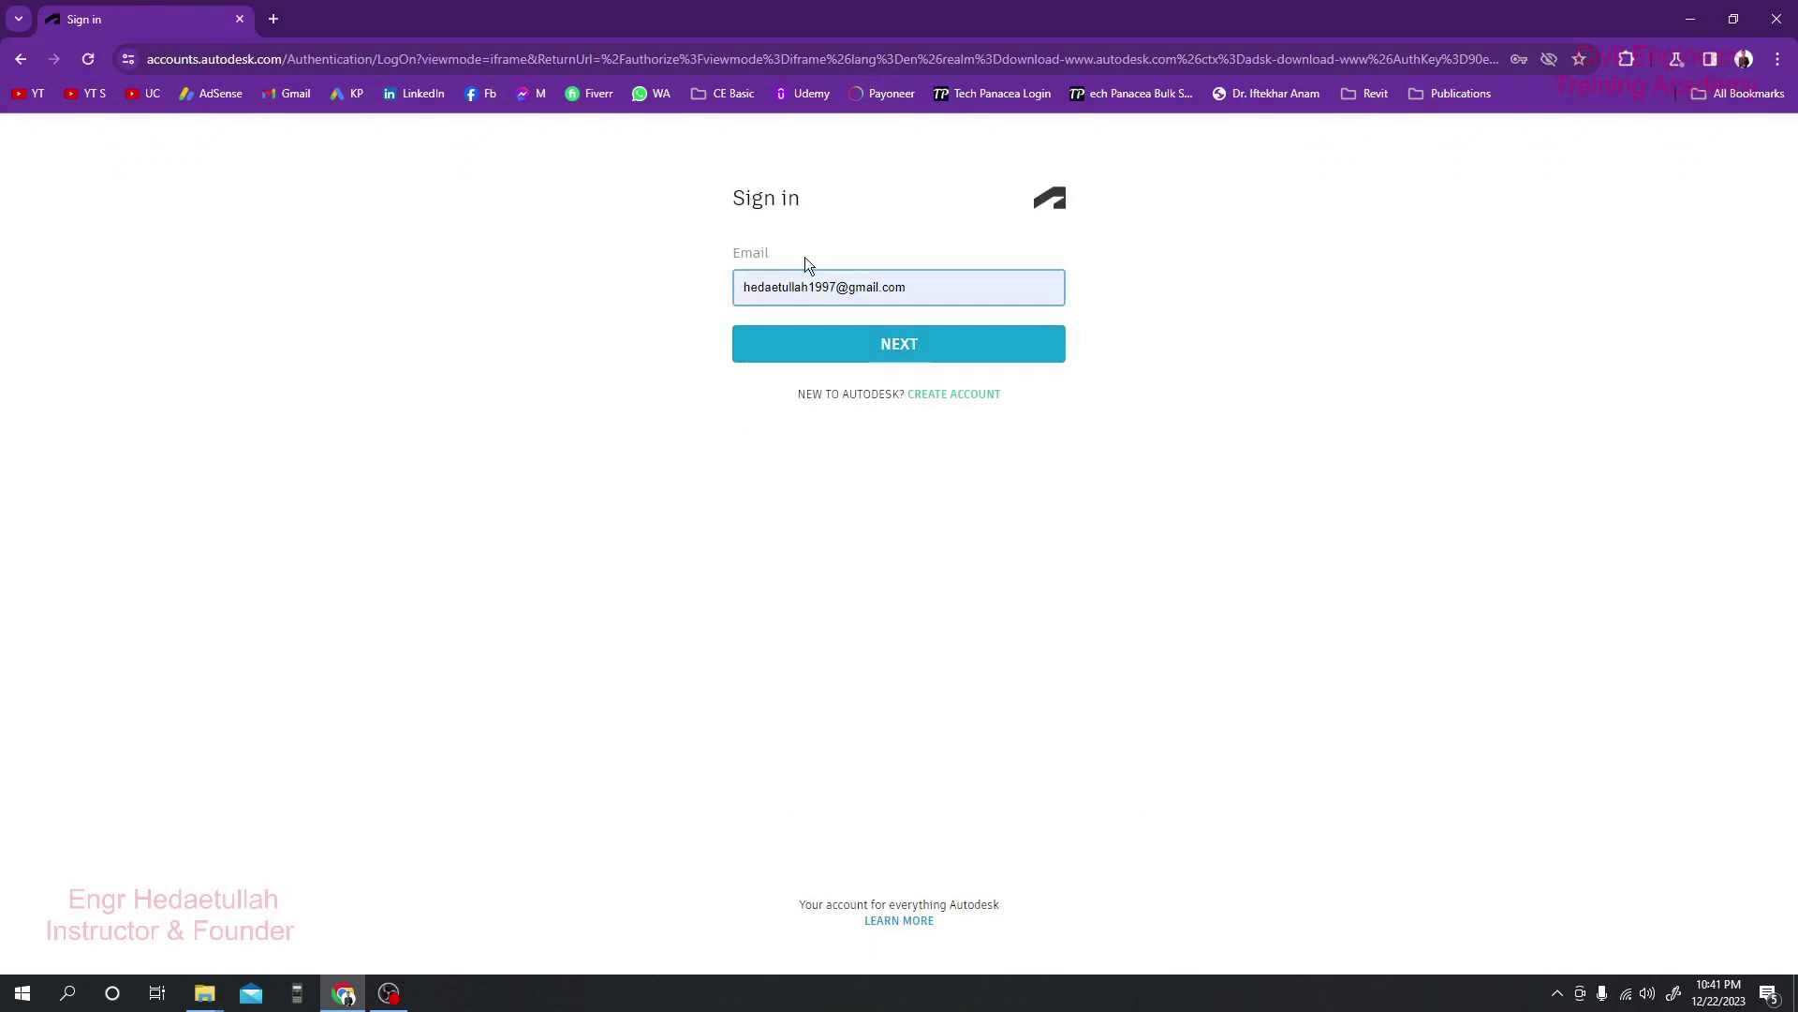
click(899, 349)
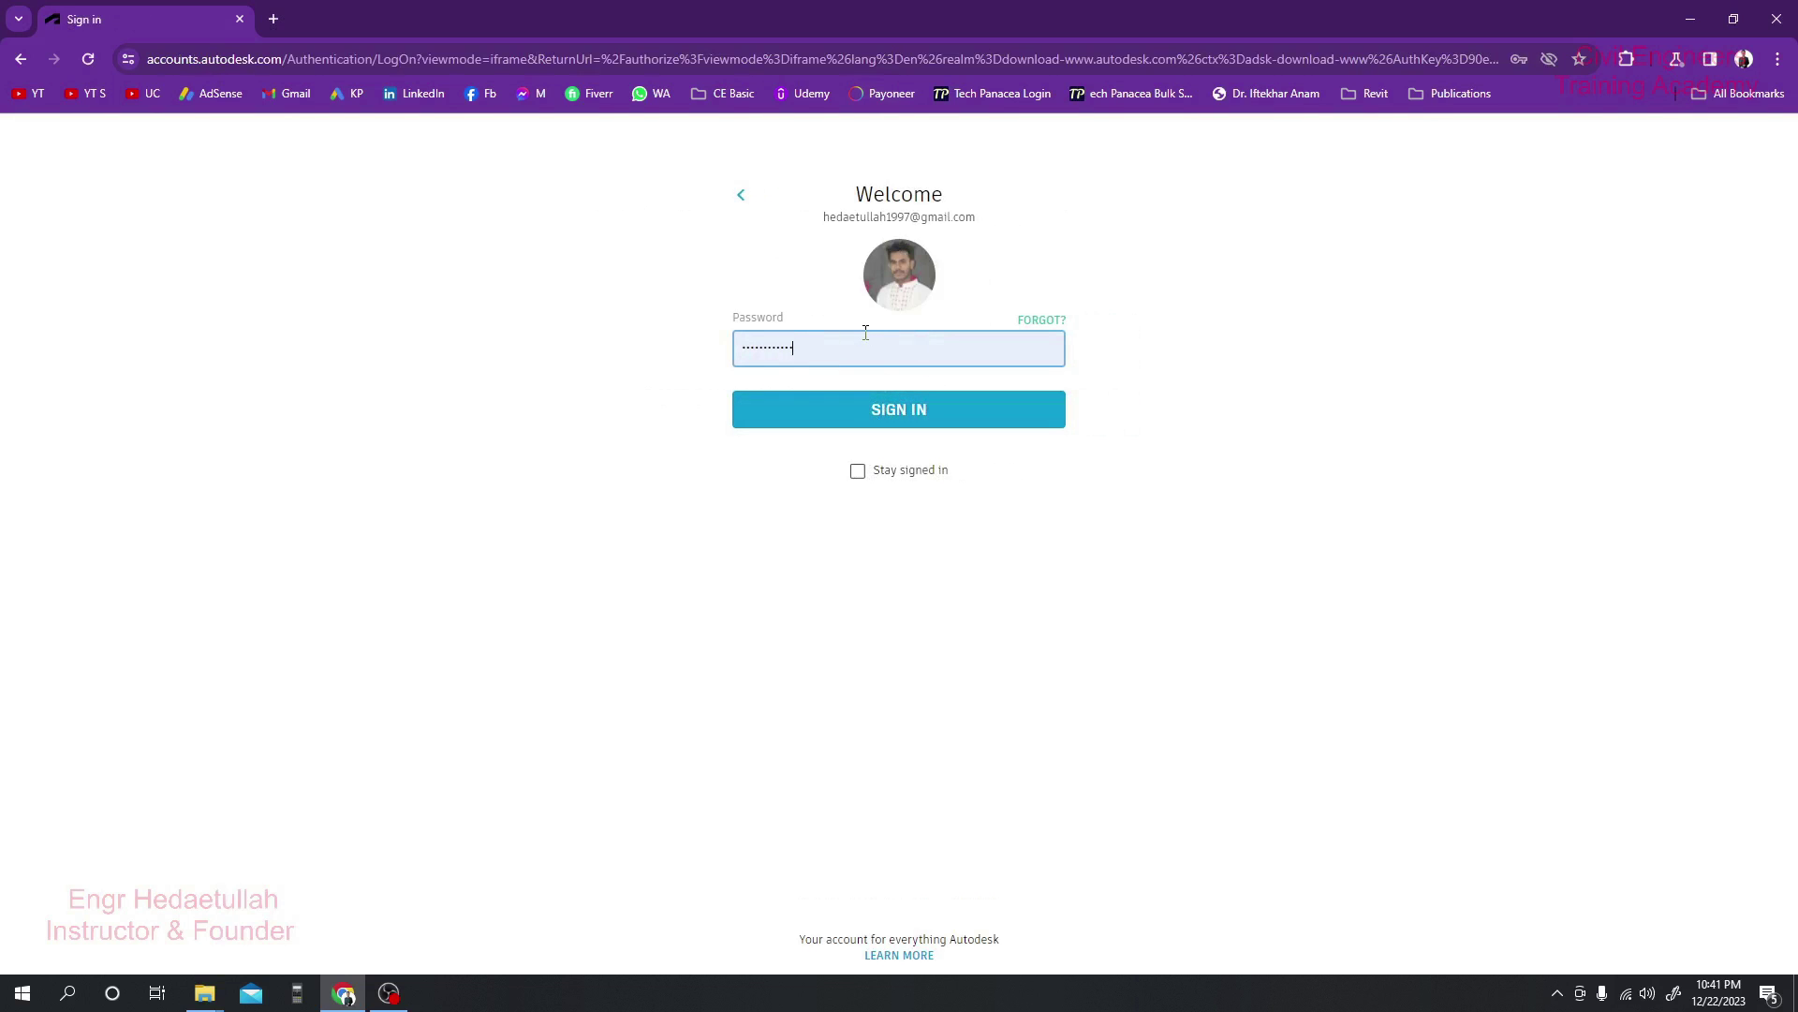
click(858, 470)
click(887, 417)
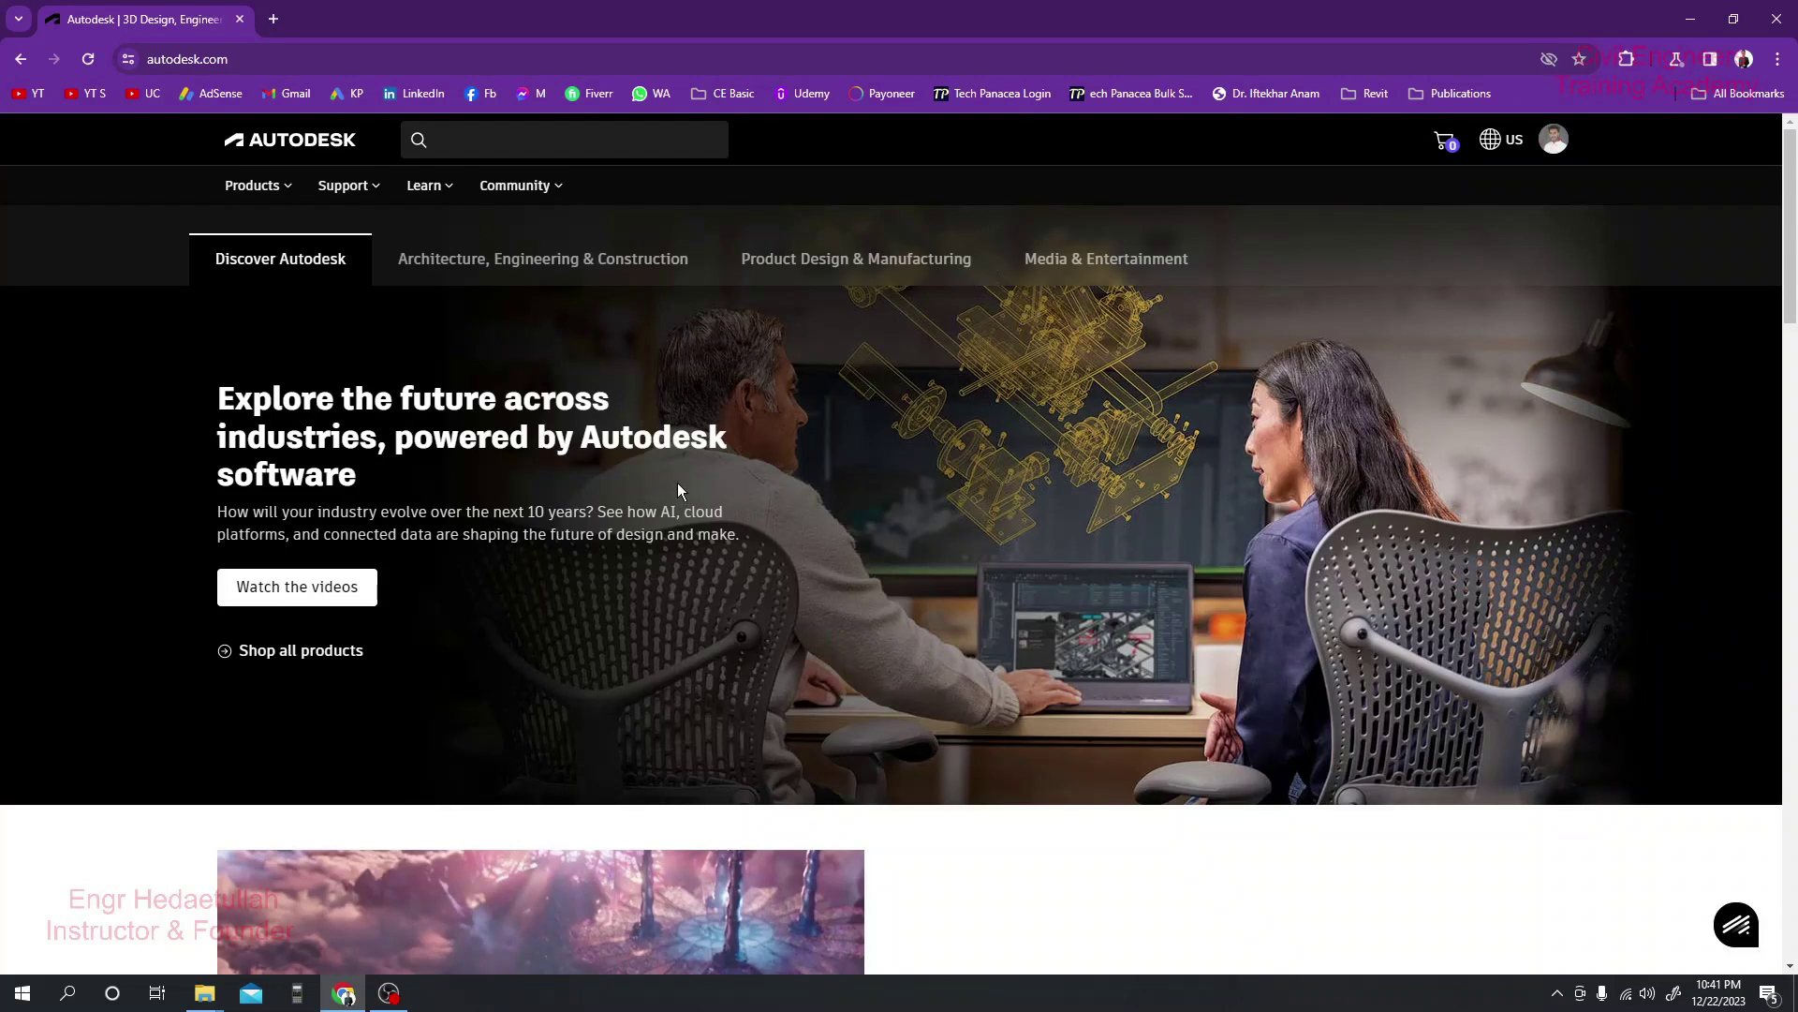
Step: Go through Products > Educational access and open Get products on the education page
click(283, 186)
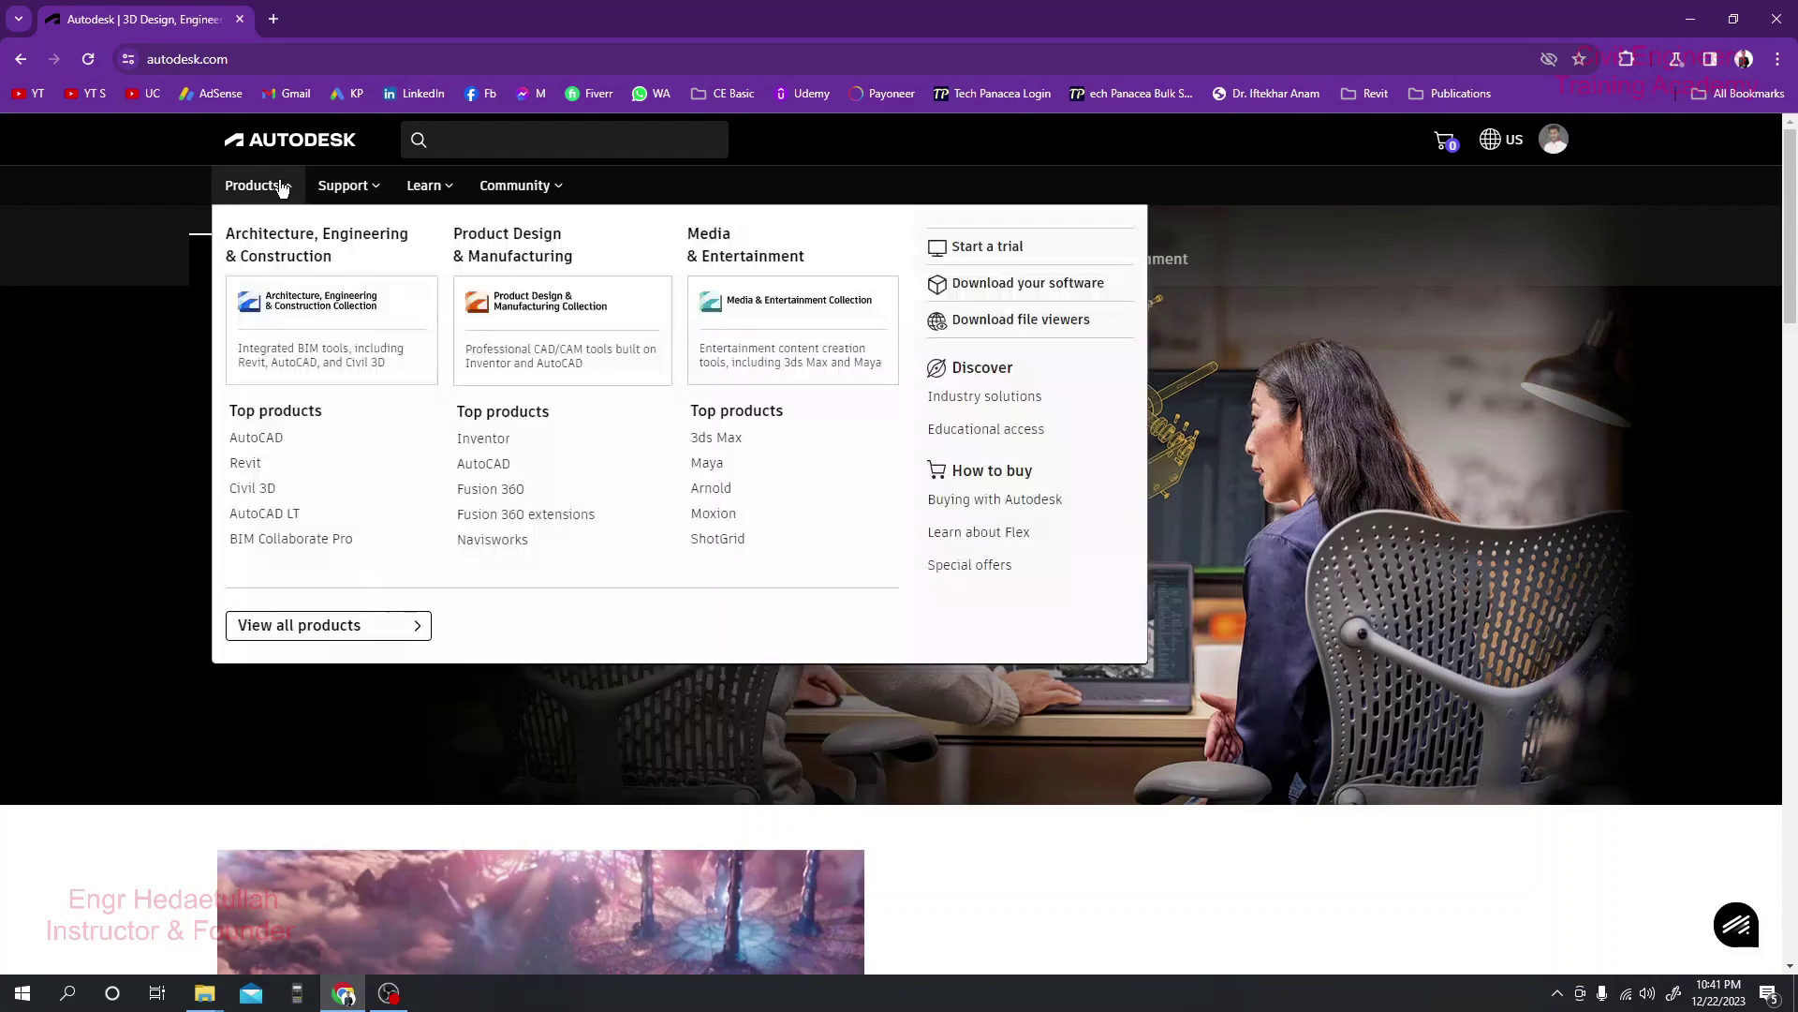
click(1552, 150)
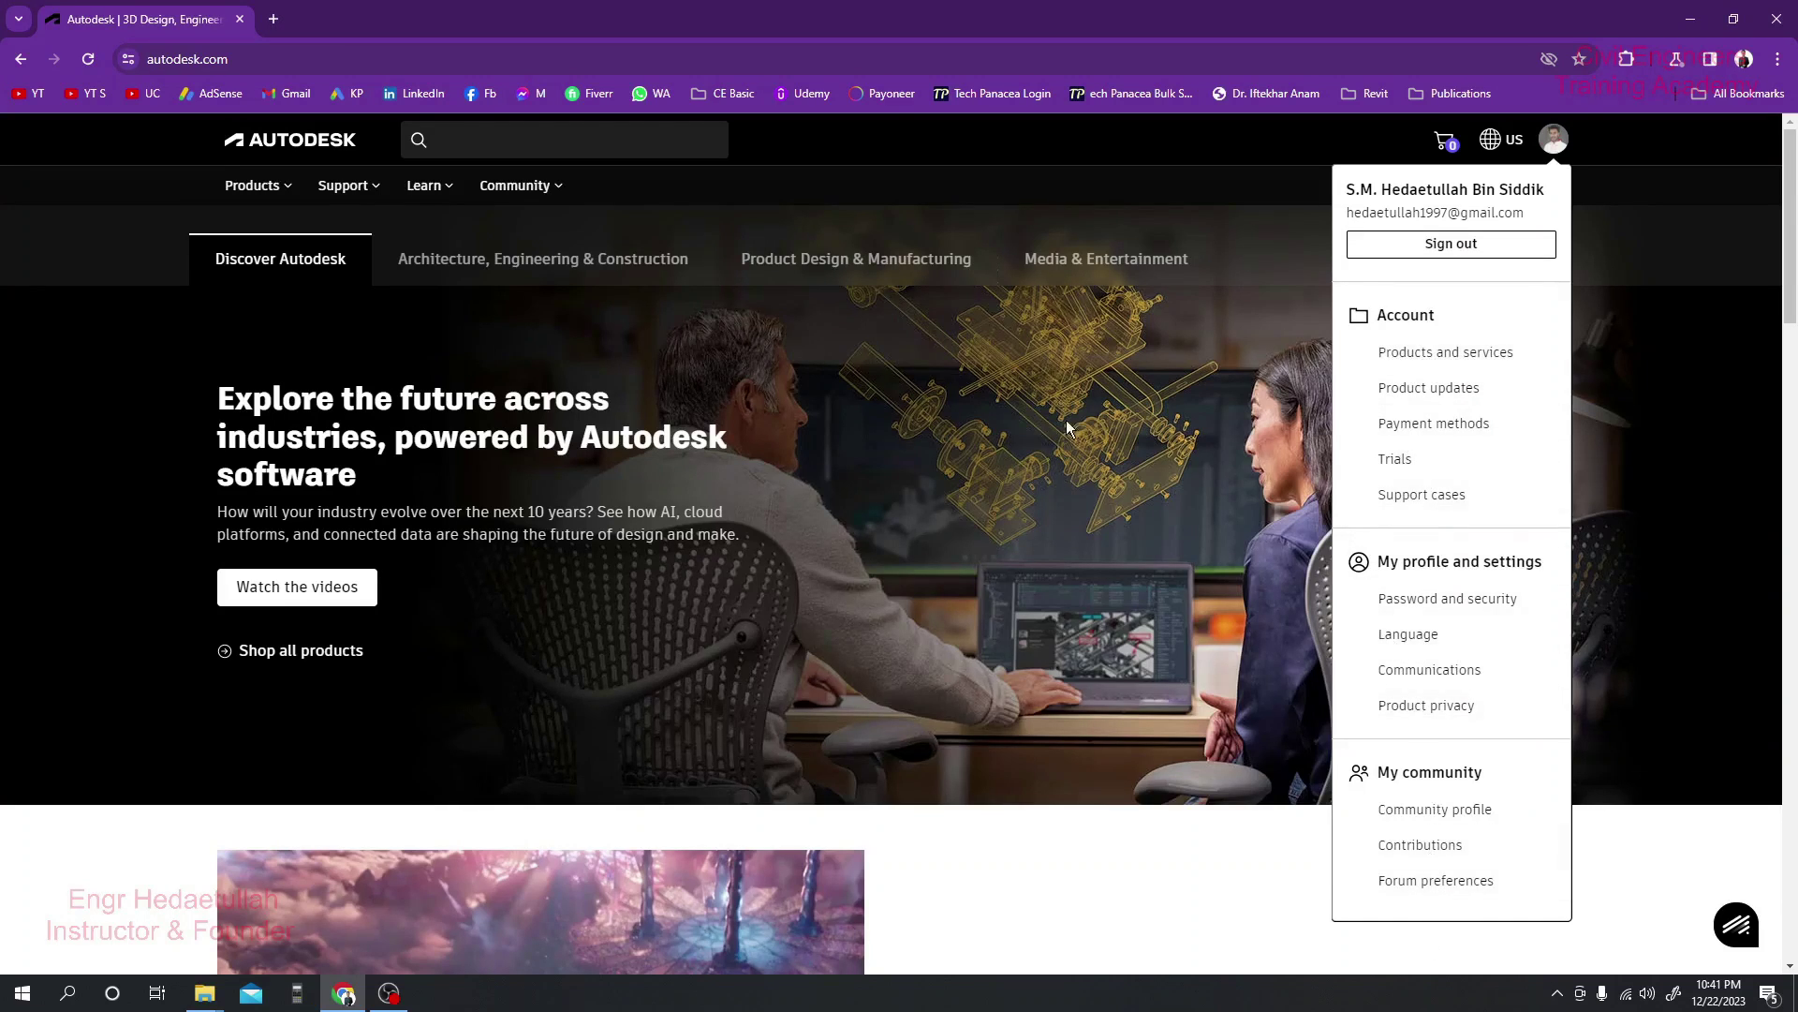
click(265, 188)
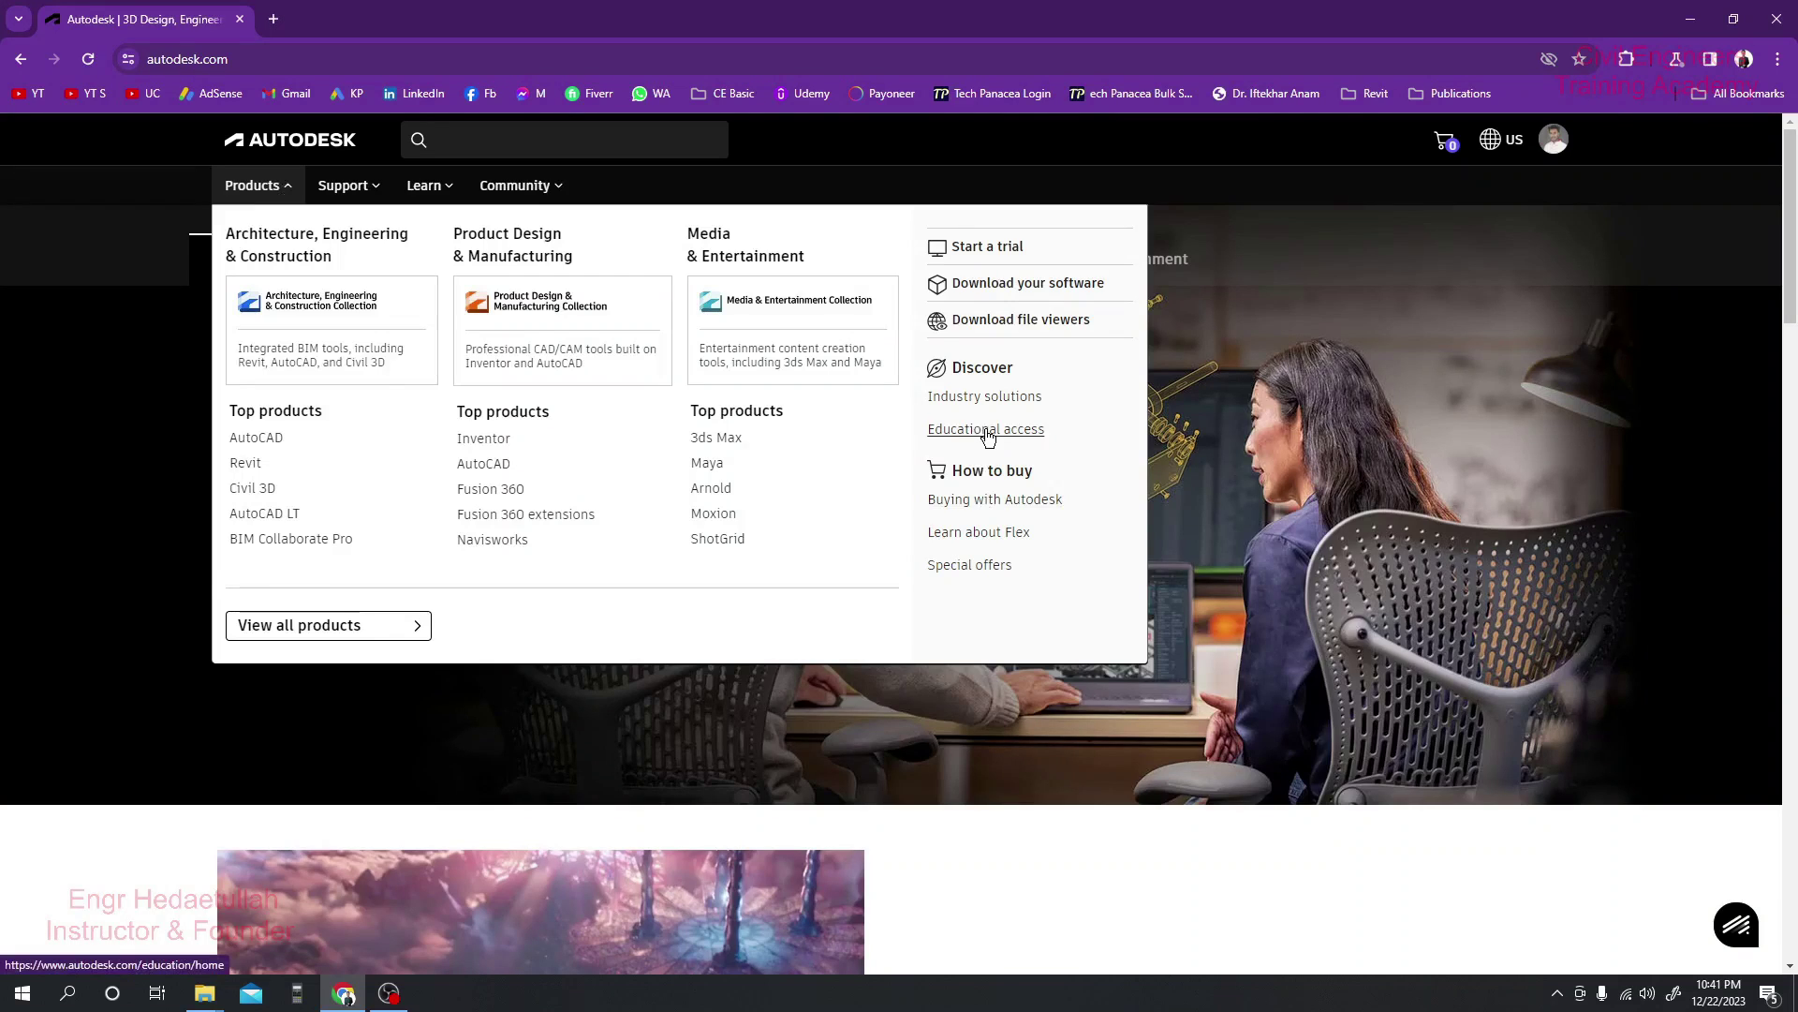
click(988, 430)
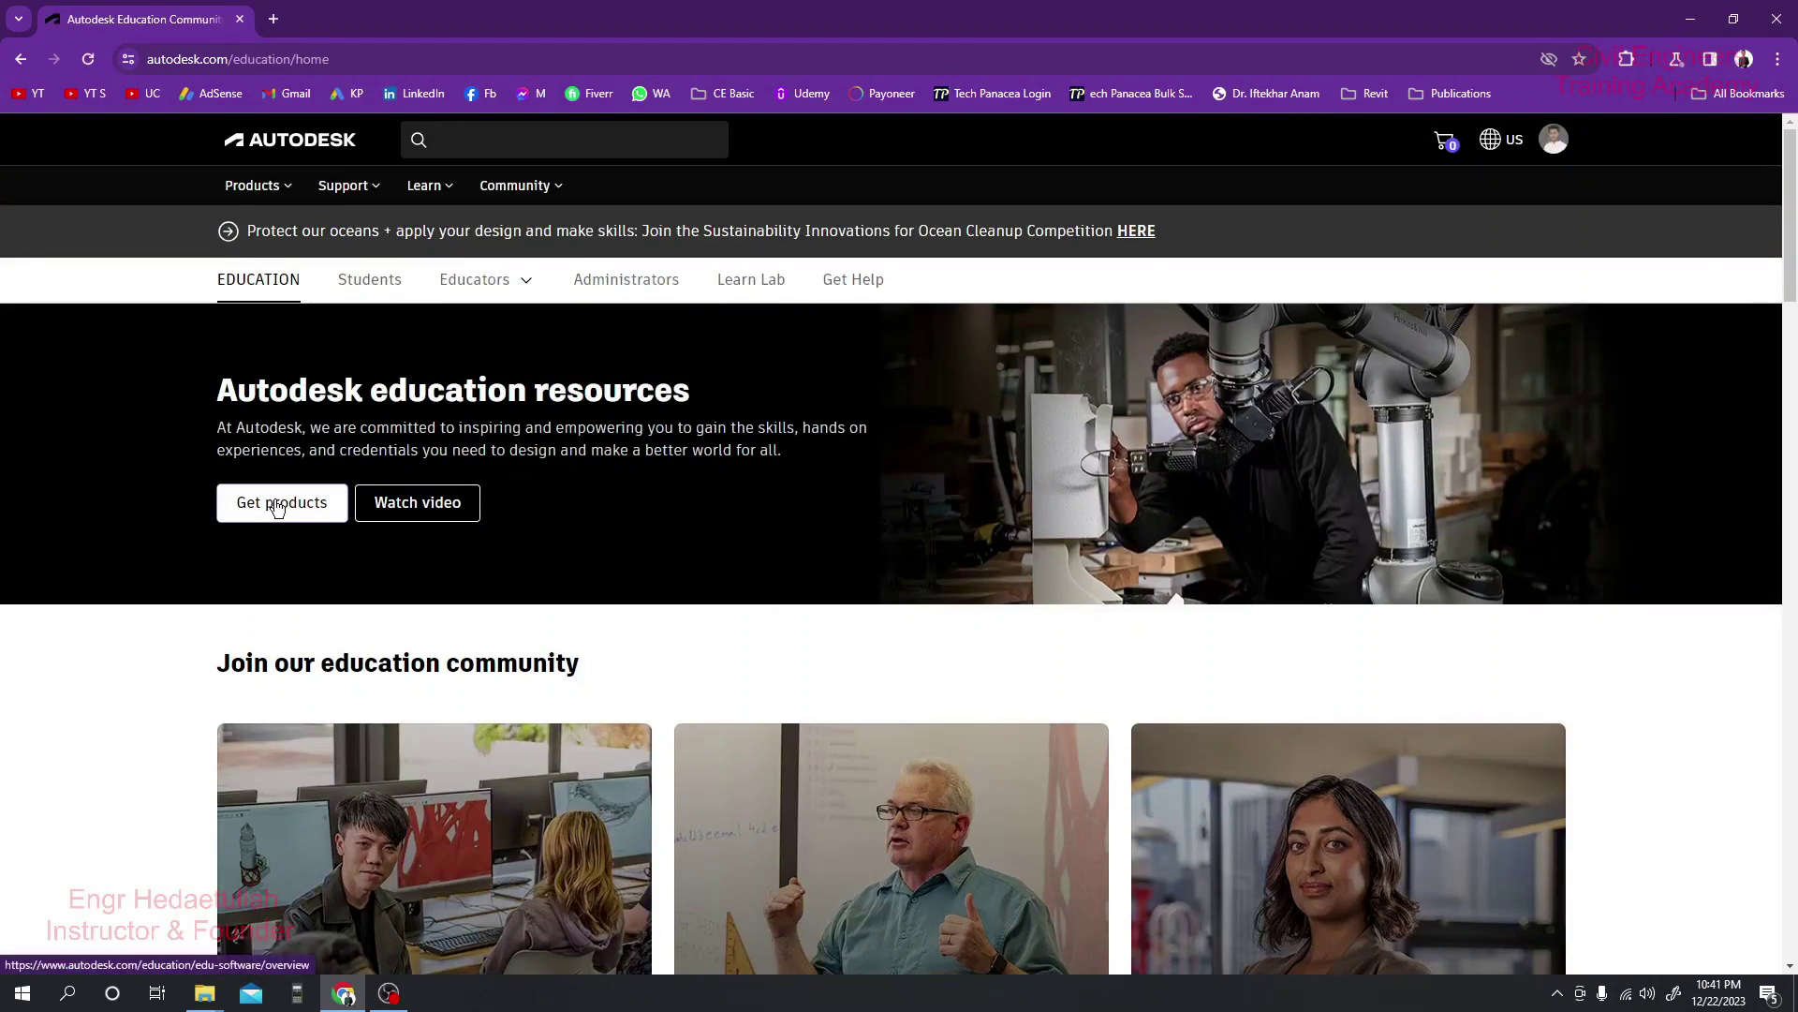
click(286, 506)
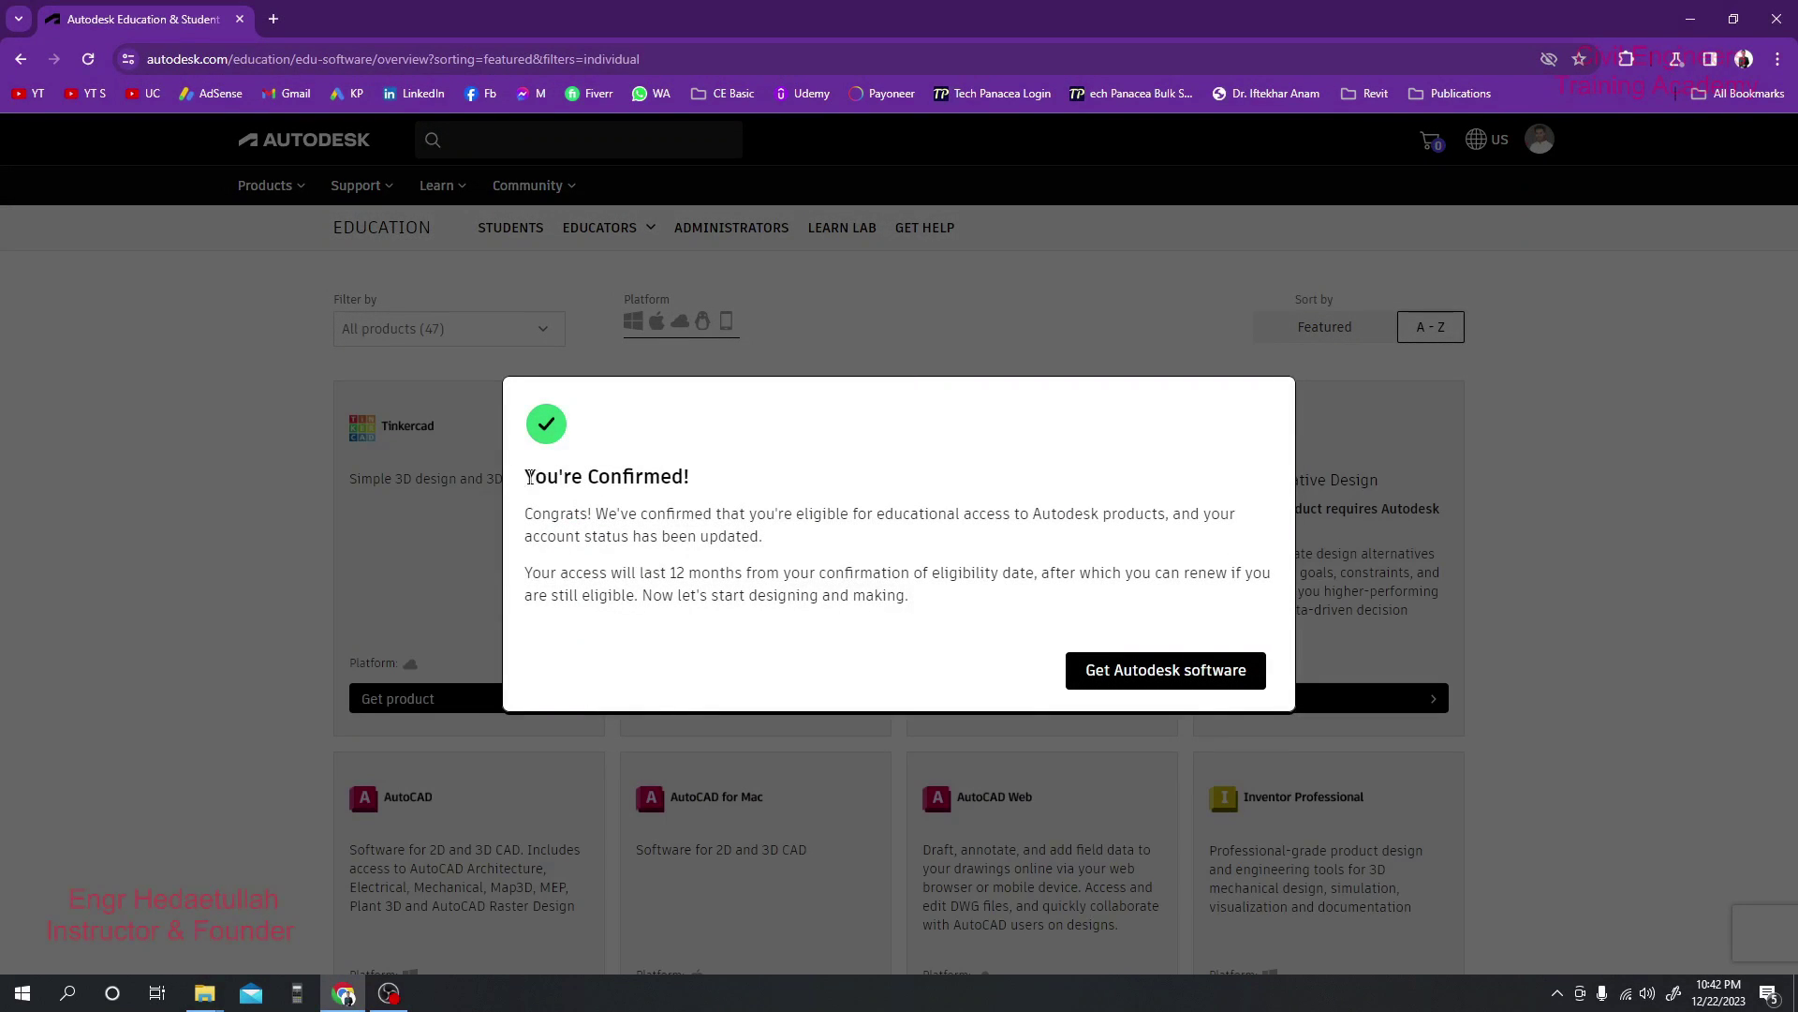
Step: Highlight the You're Confirmed! heading and 12-month access sentence, then close the notice
drag(529, 477, 725, 515)
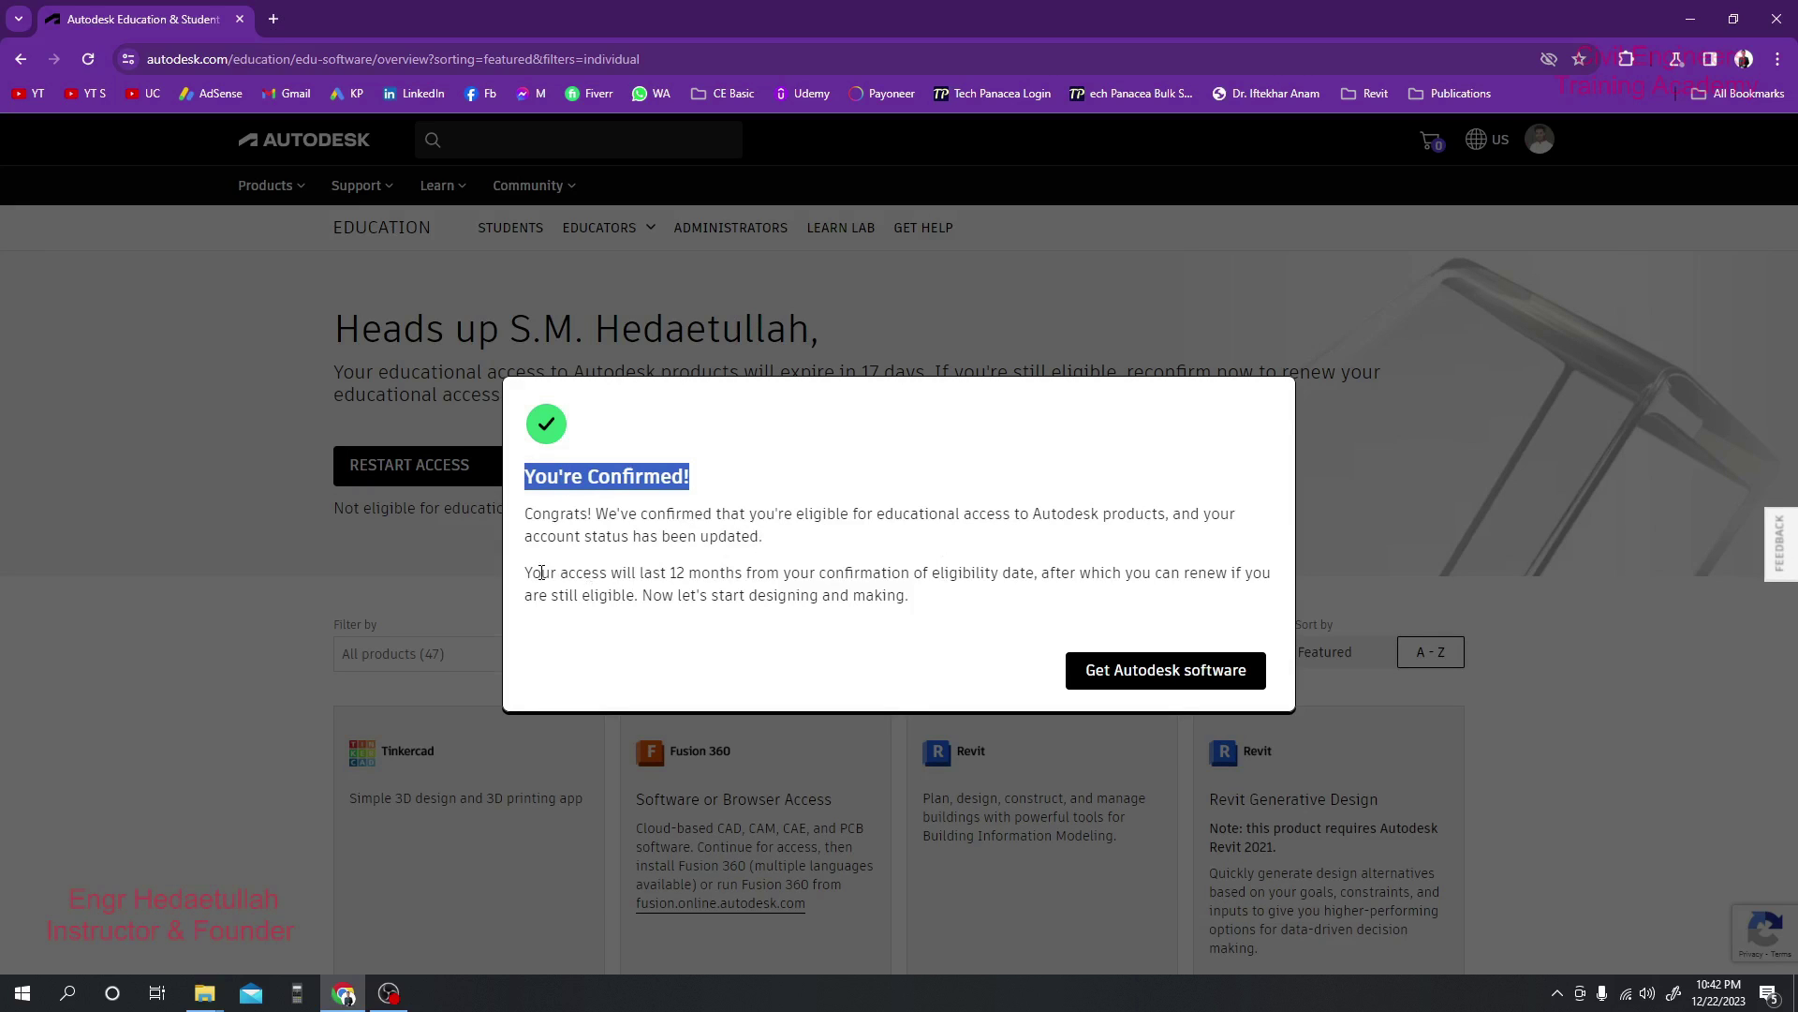
drag(542, 572, 1021, 592)
click(1187, 589)
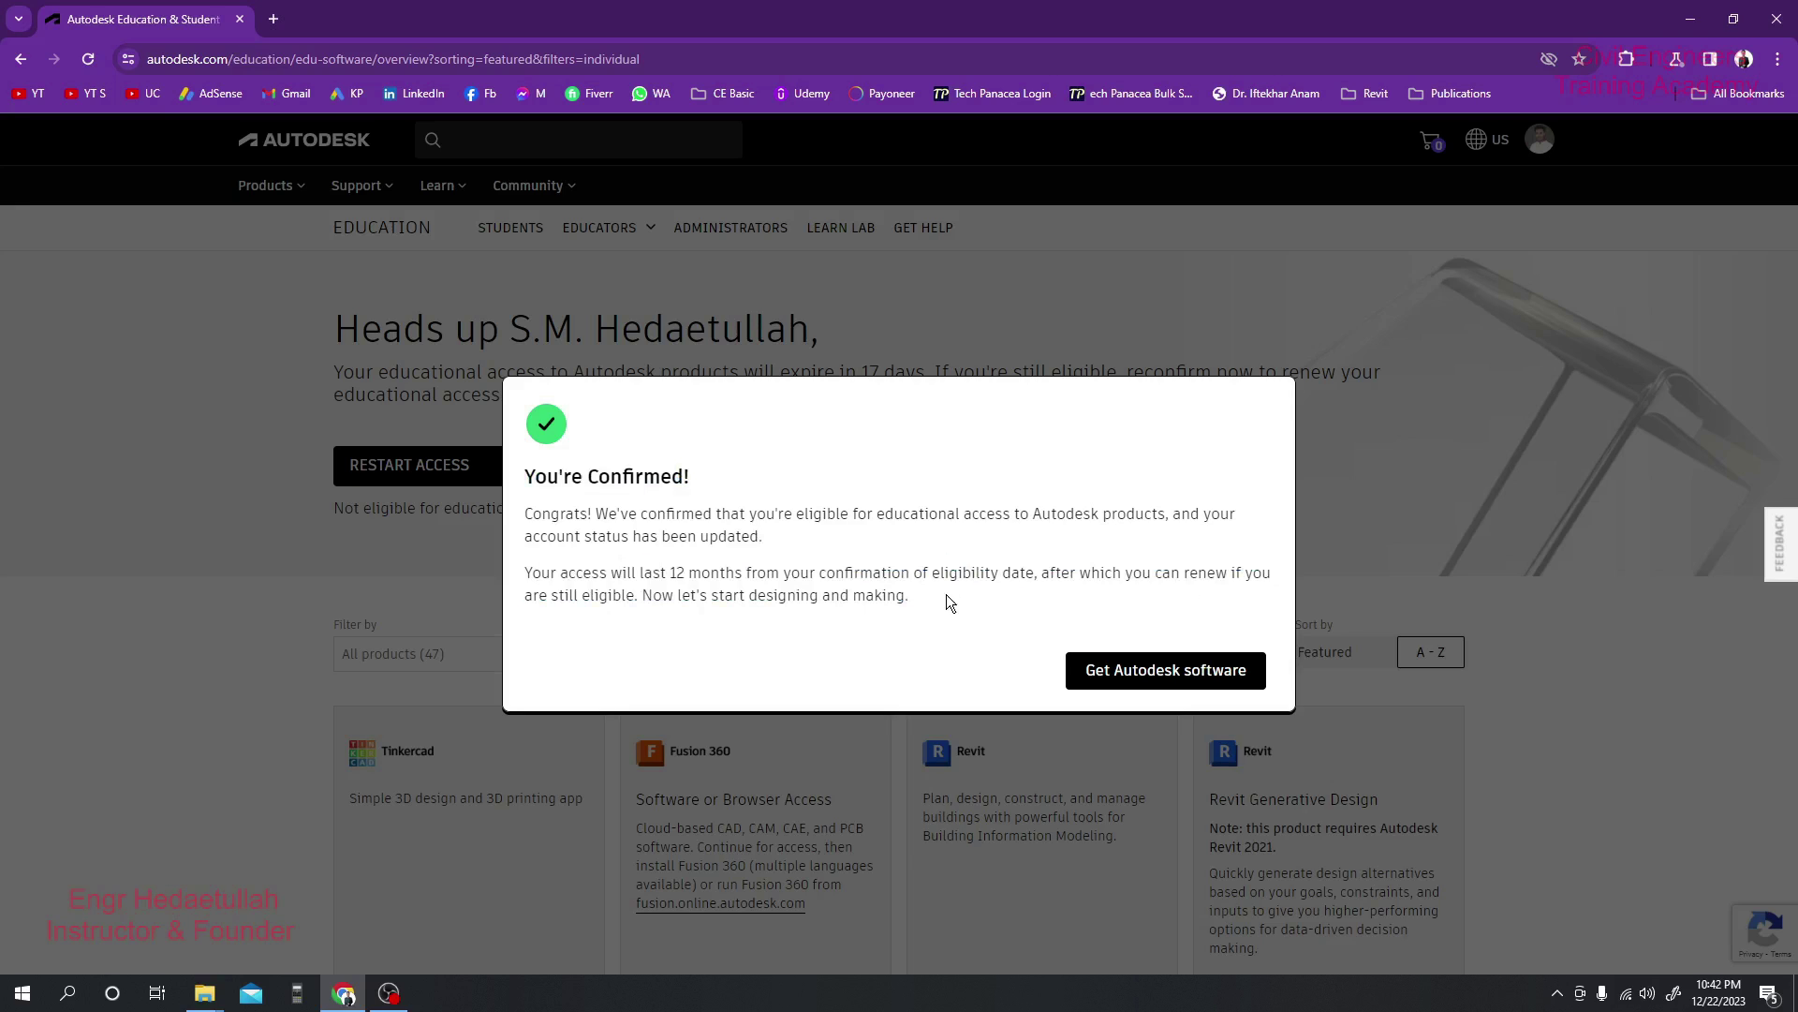
drag(1185, 573, 1242, 578)
click(1230, 576)
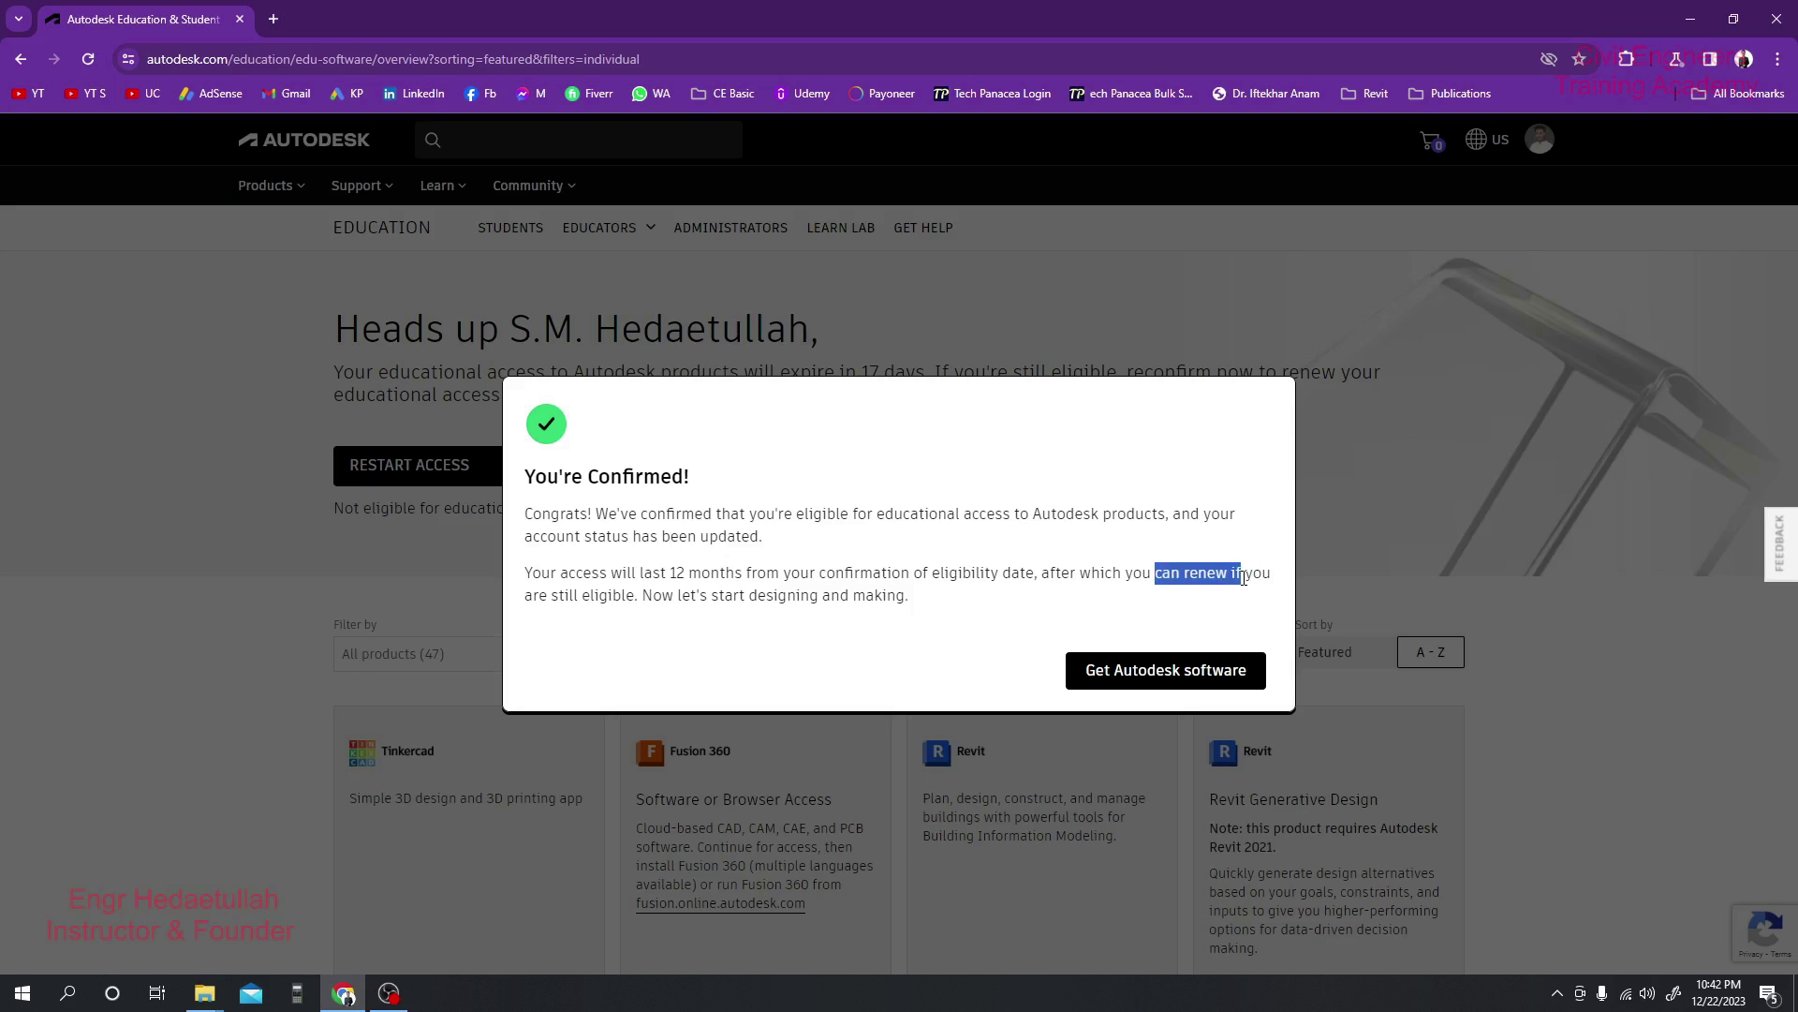
click(1122, 671)
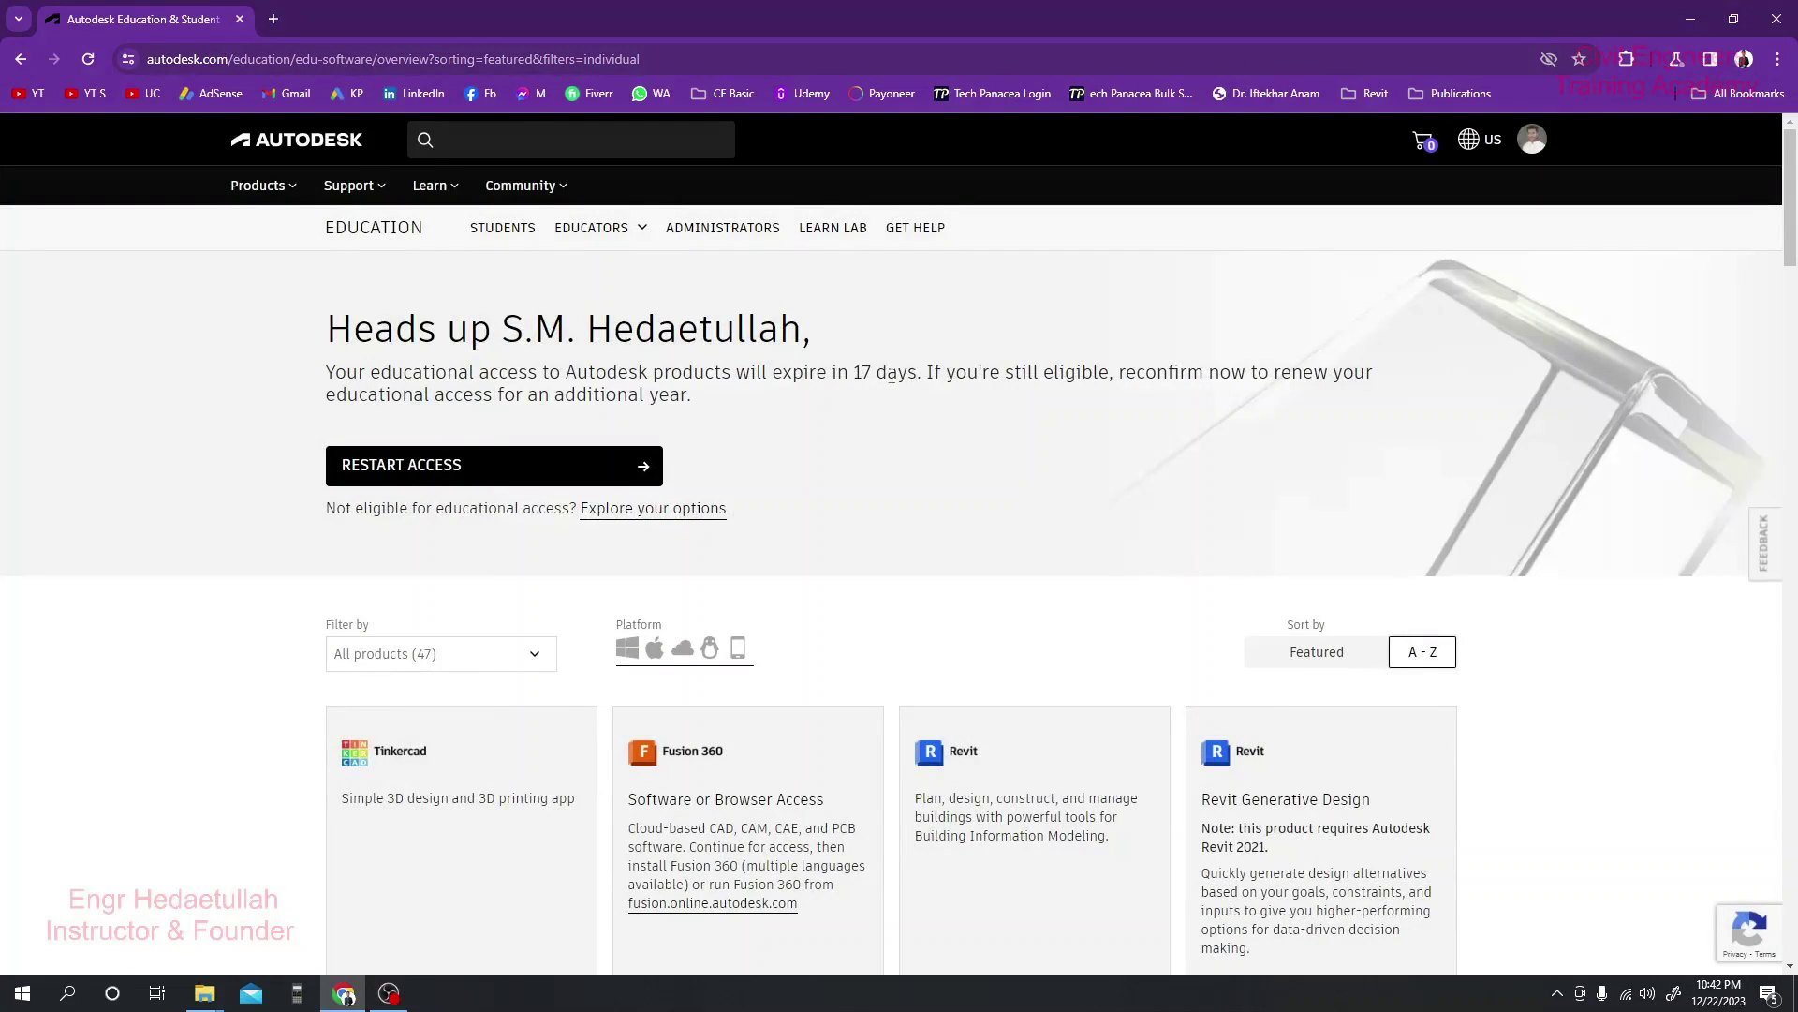
Step: Highlight the 17-day expiry and renewal sentences, then un-maximize the Chrome window
drag(918, 373, 774, 375)
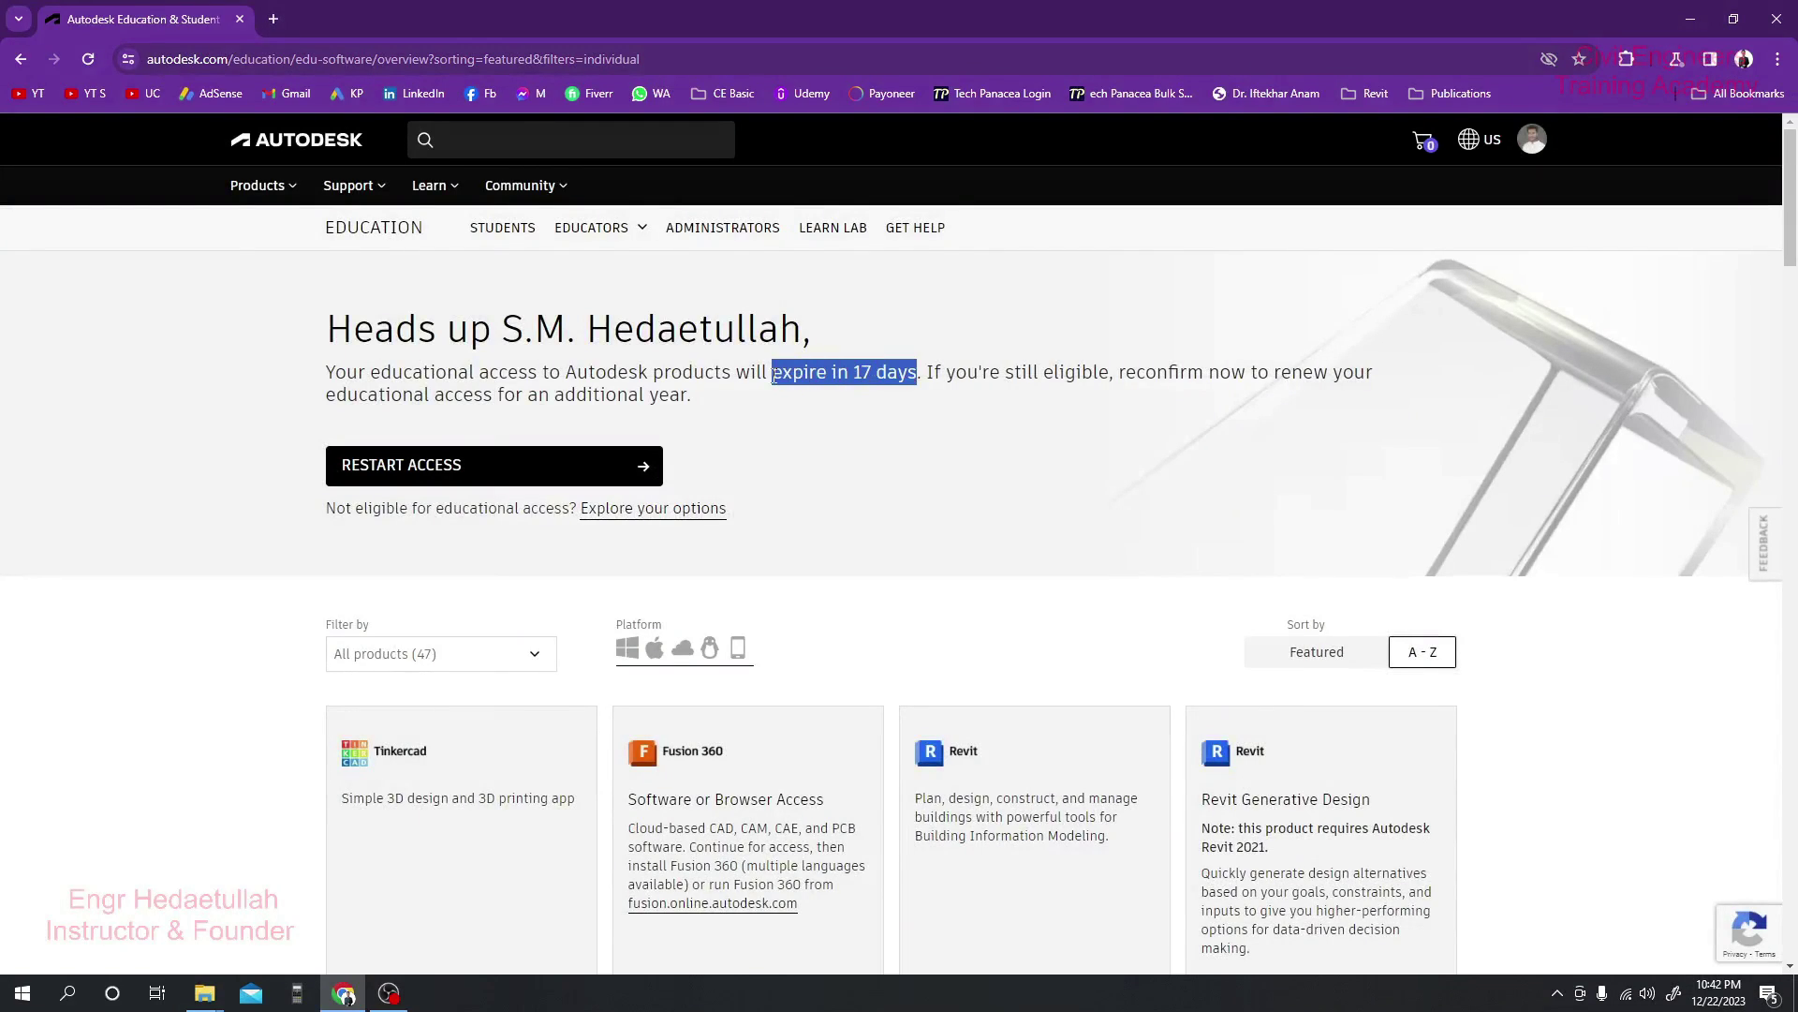
click(774, 374)
drag(923, 373, 327, 360)
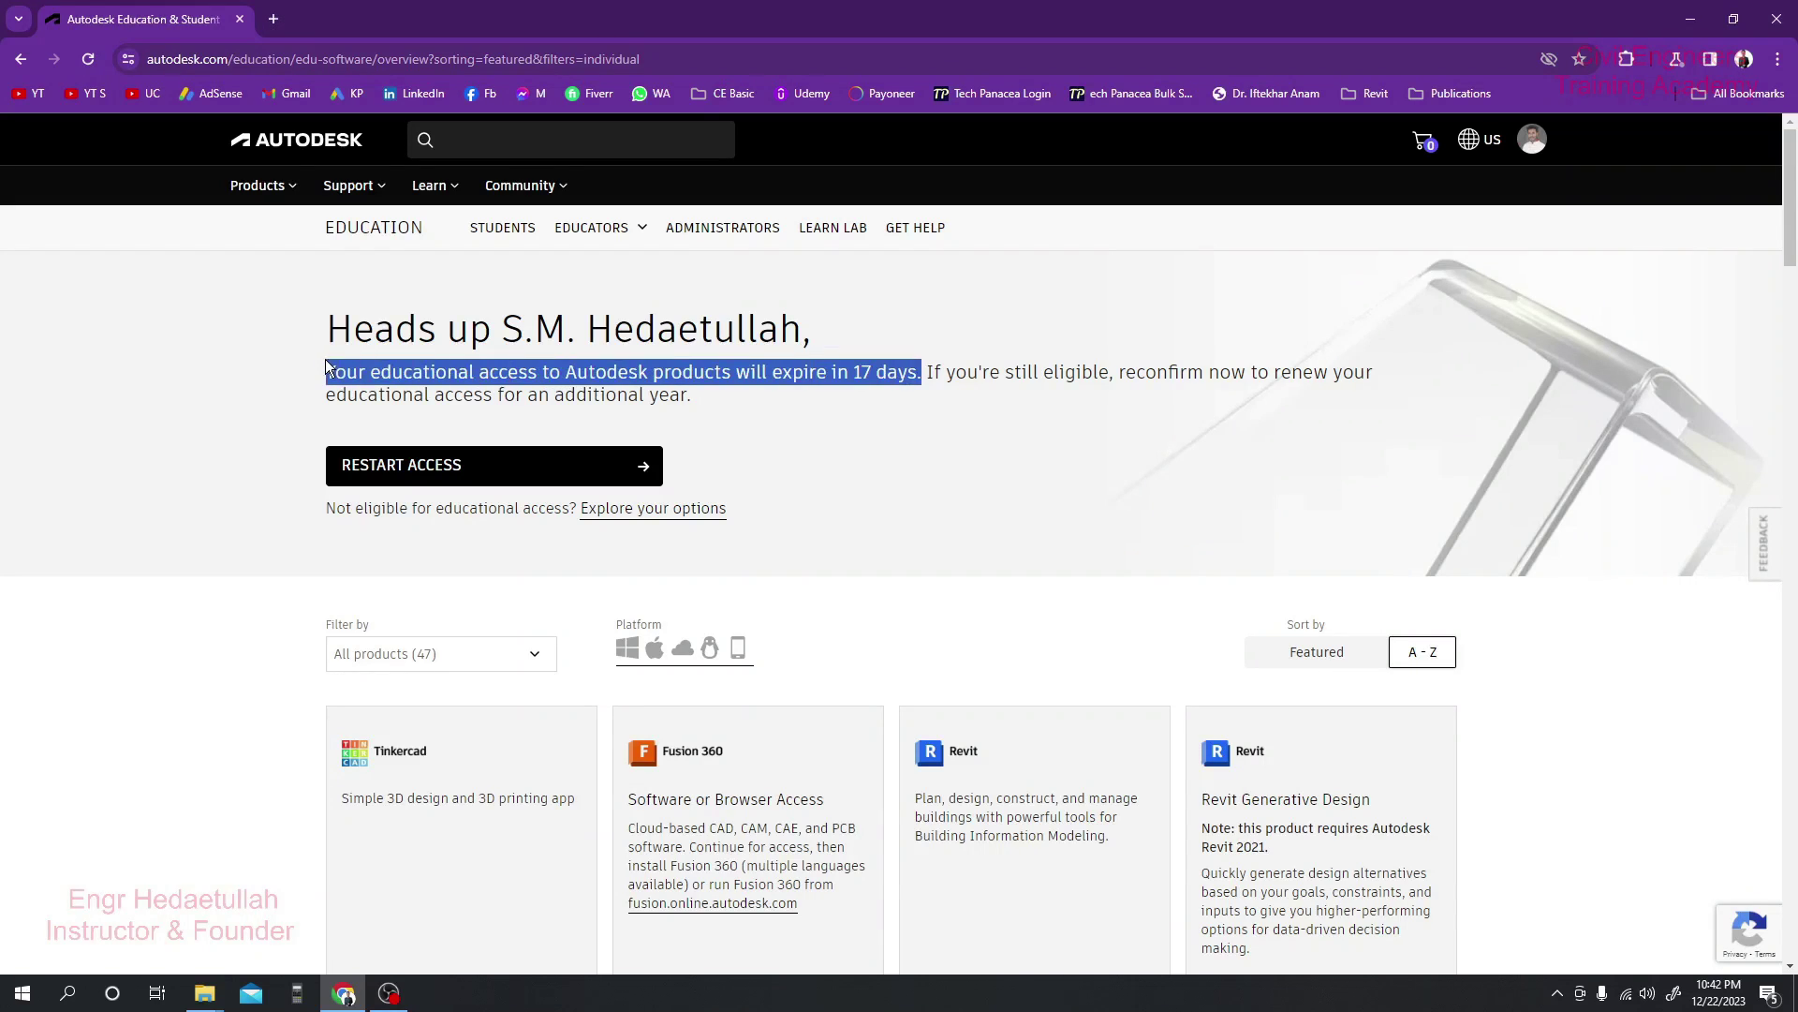
click(938, 378)
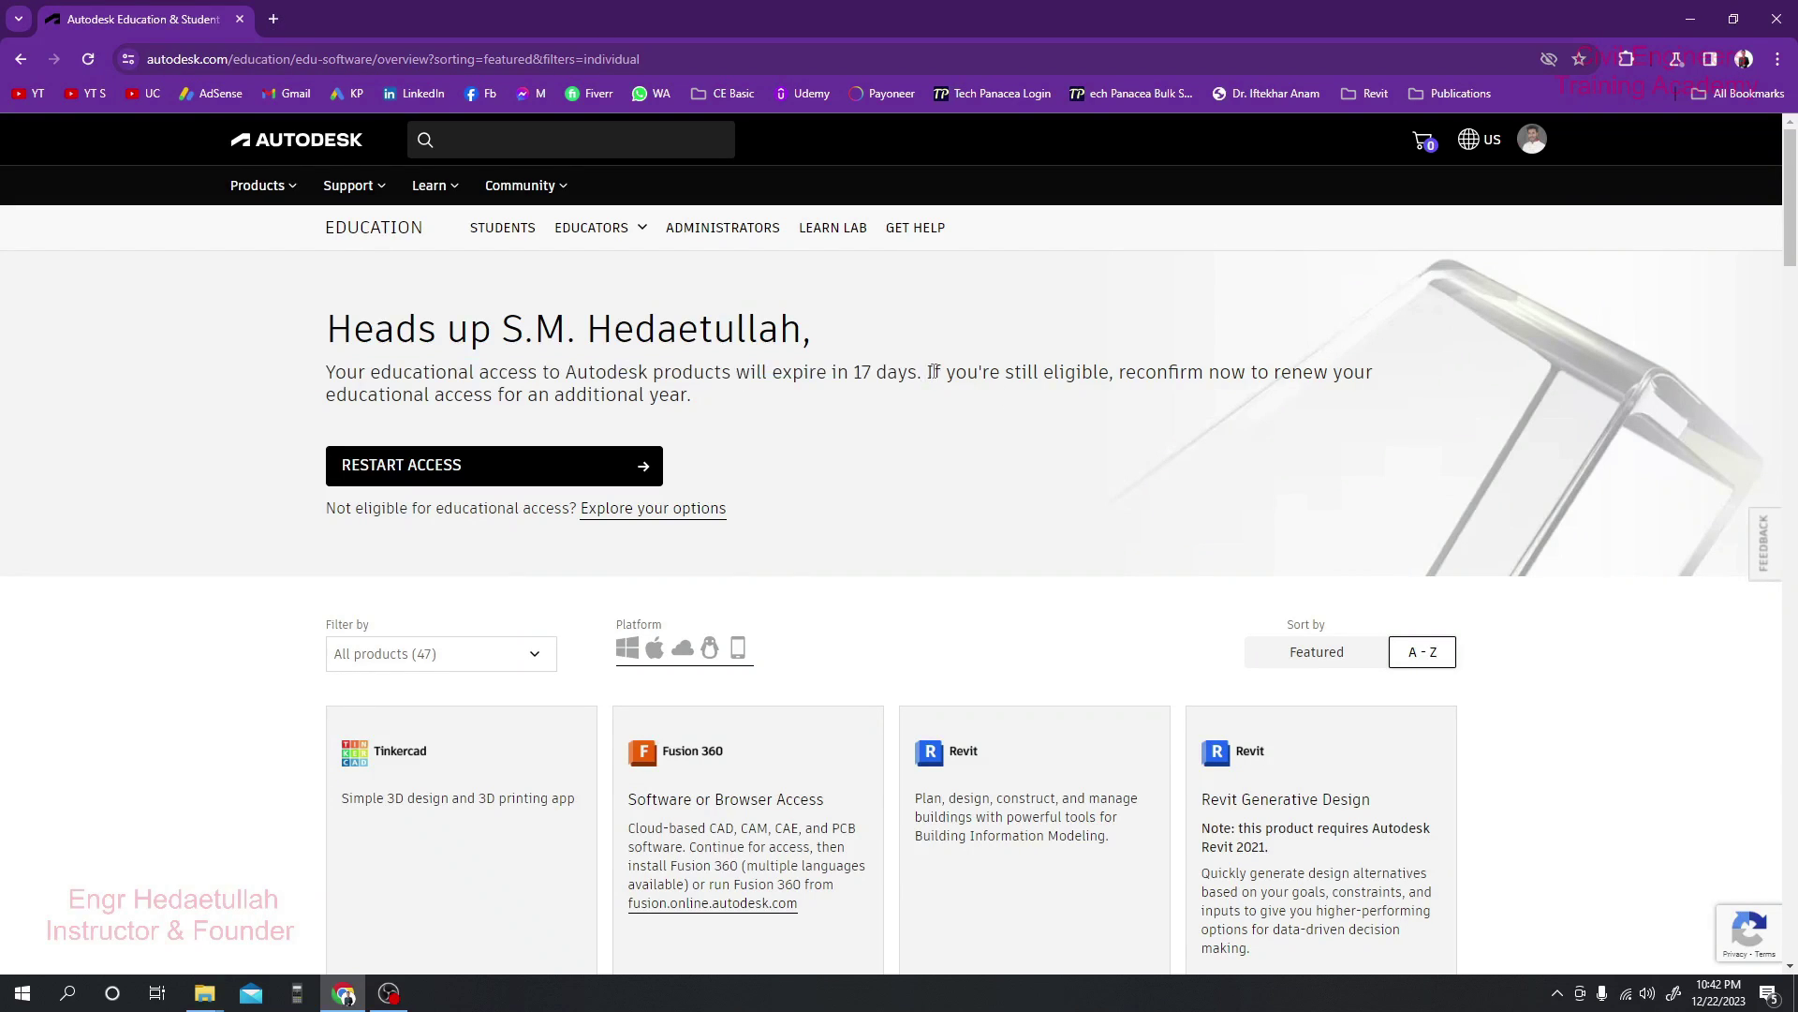
drag(929, 371, 1382, 394)
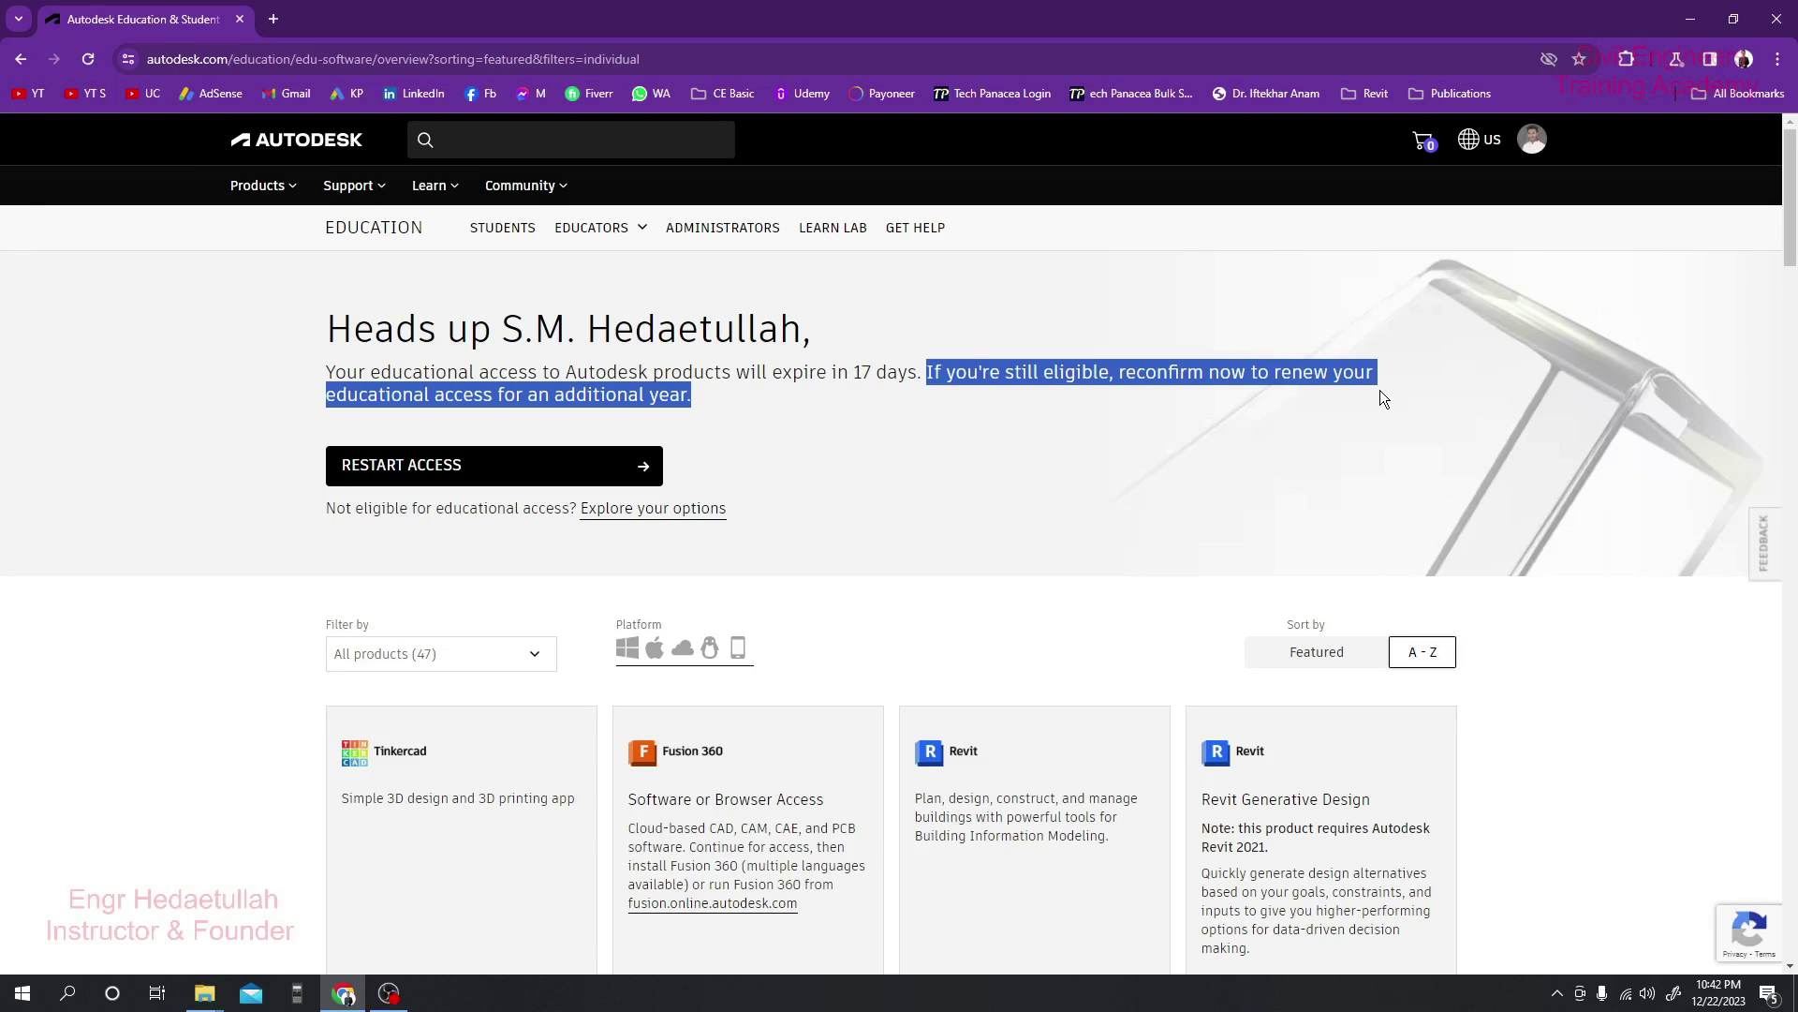
click(1235, 414)
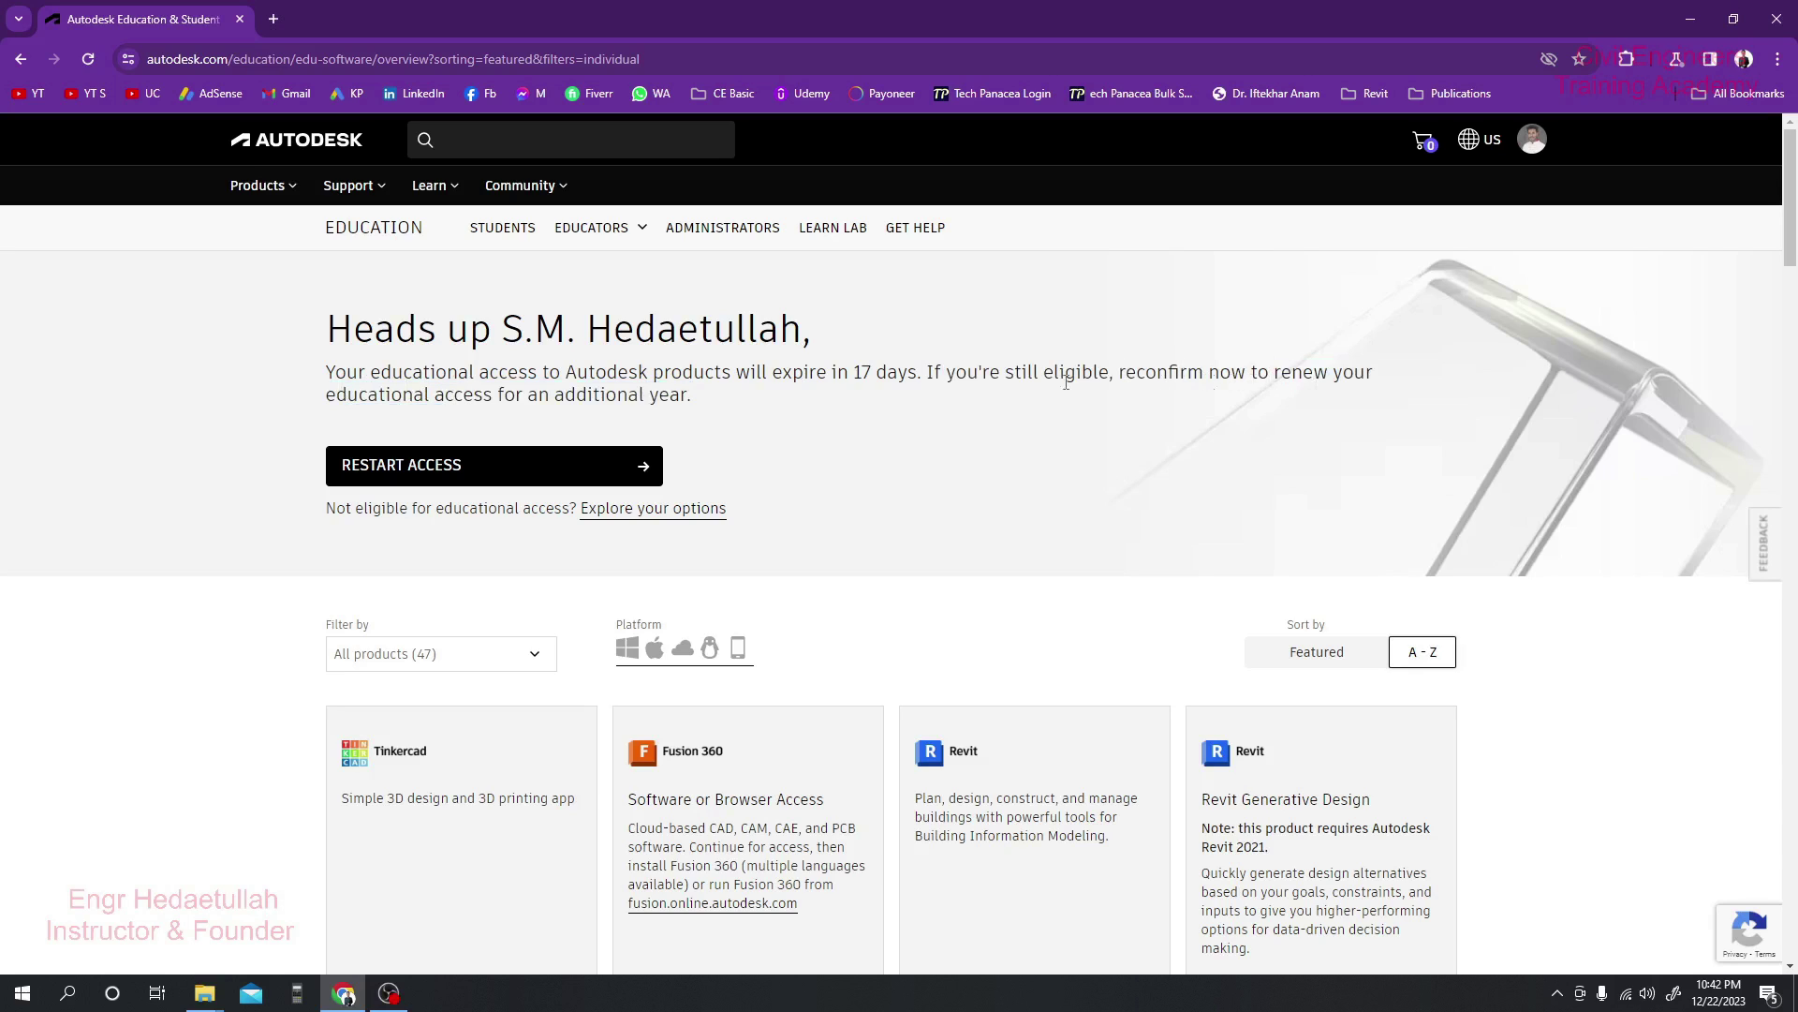
drag(326, 394, 682, 391)
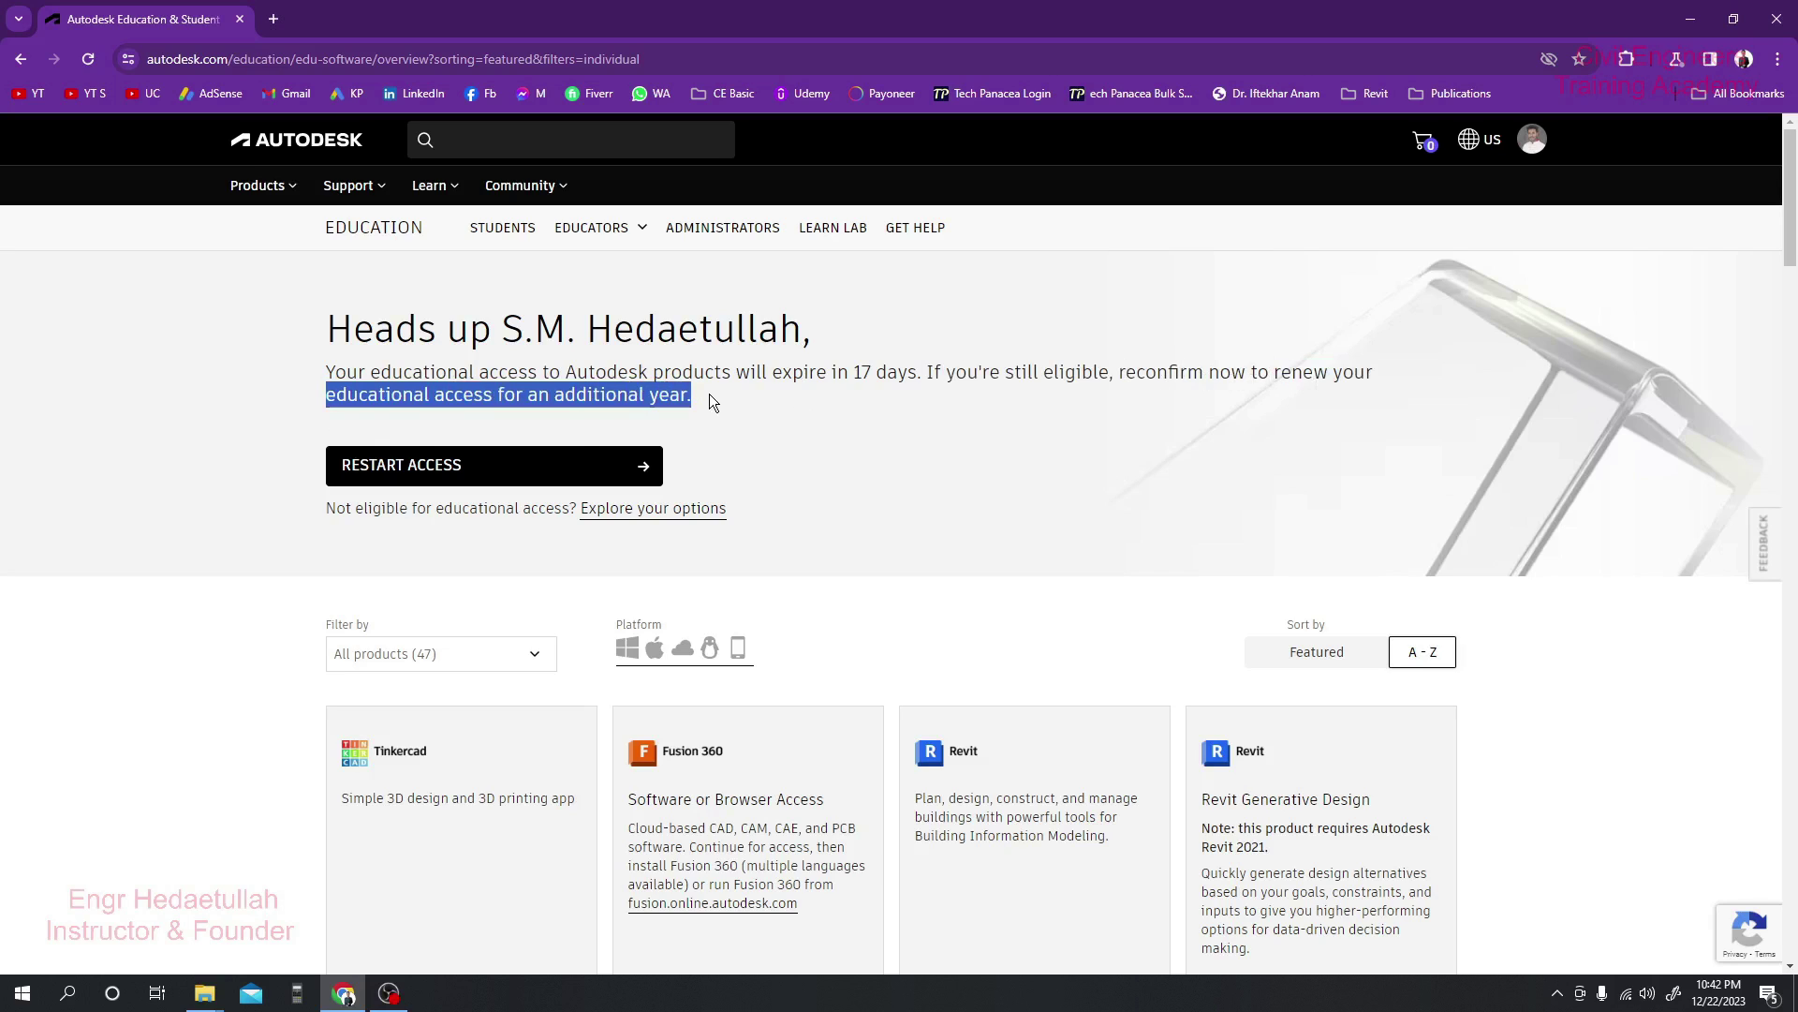
click(710, 394)
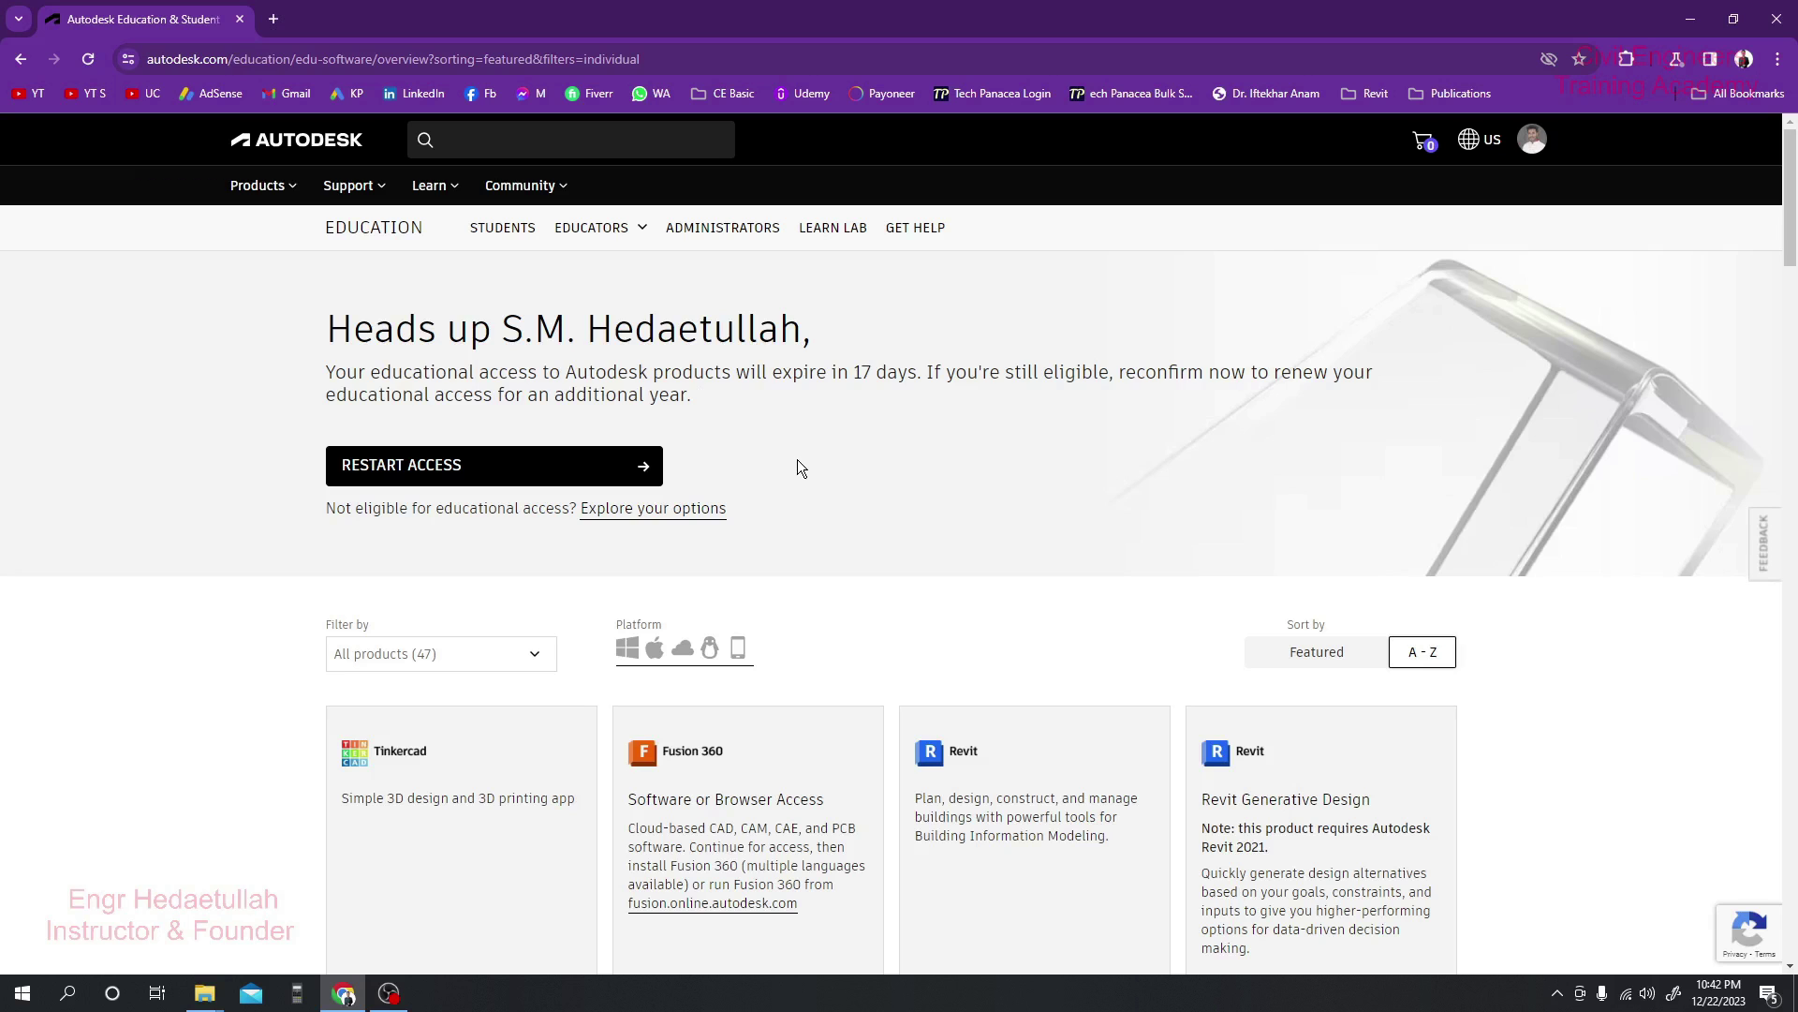
drag(892, 11, 1030, 75)
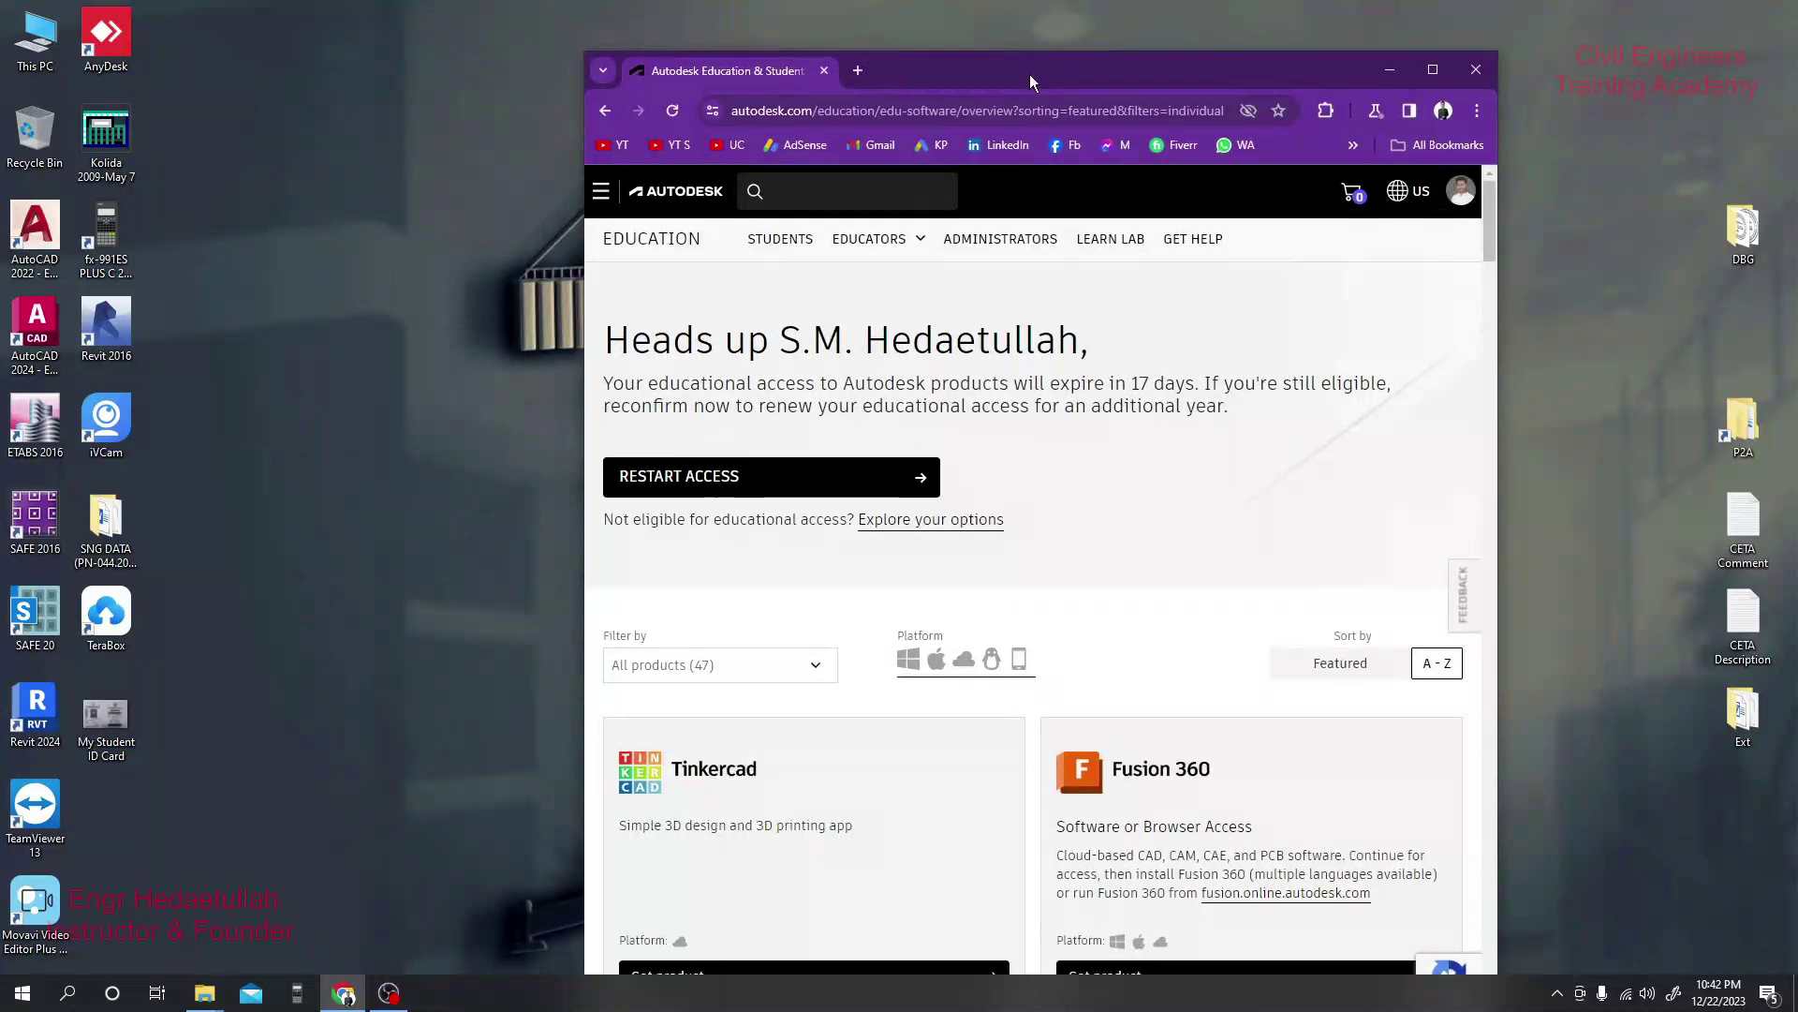
Step: Point out the AutoCAD 2022/2024 and Revit 2024/2016 shortcuts, then re-maximize Chrome and restart access
click(33, 207)
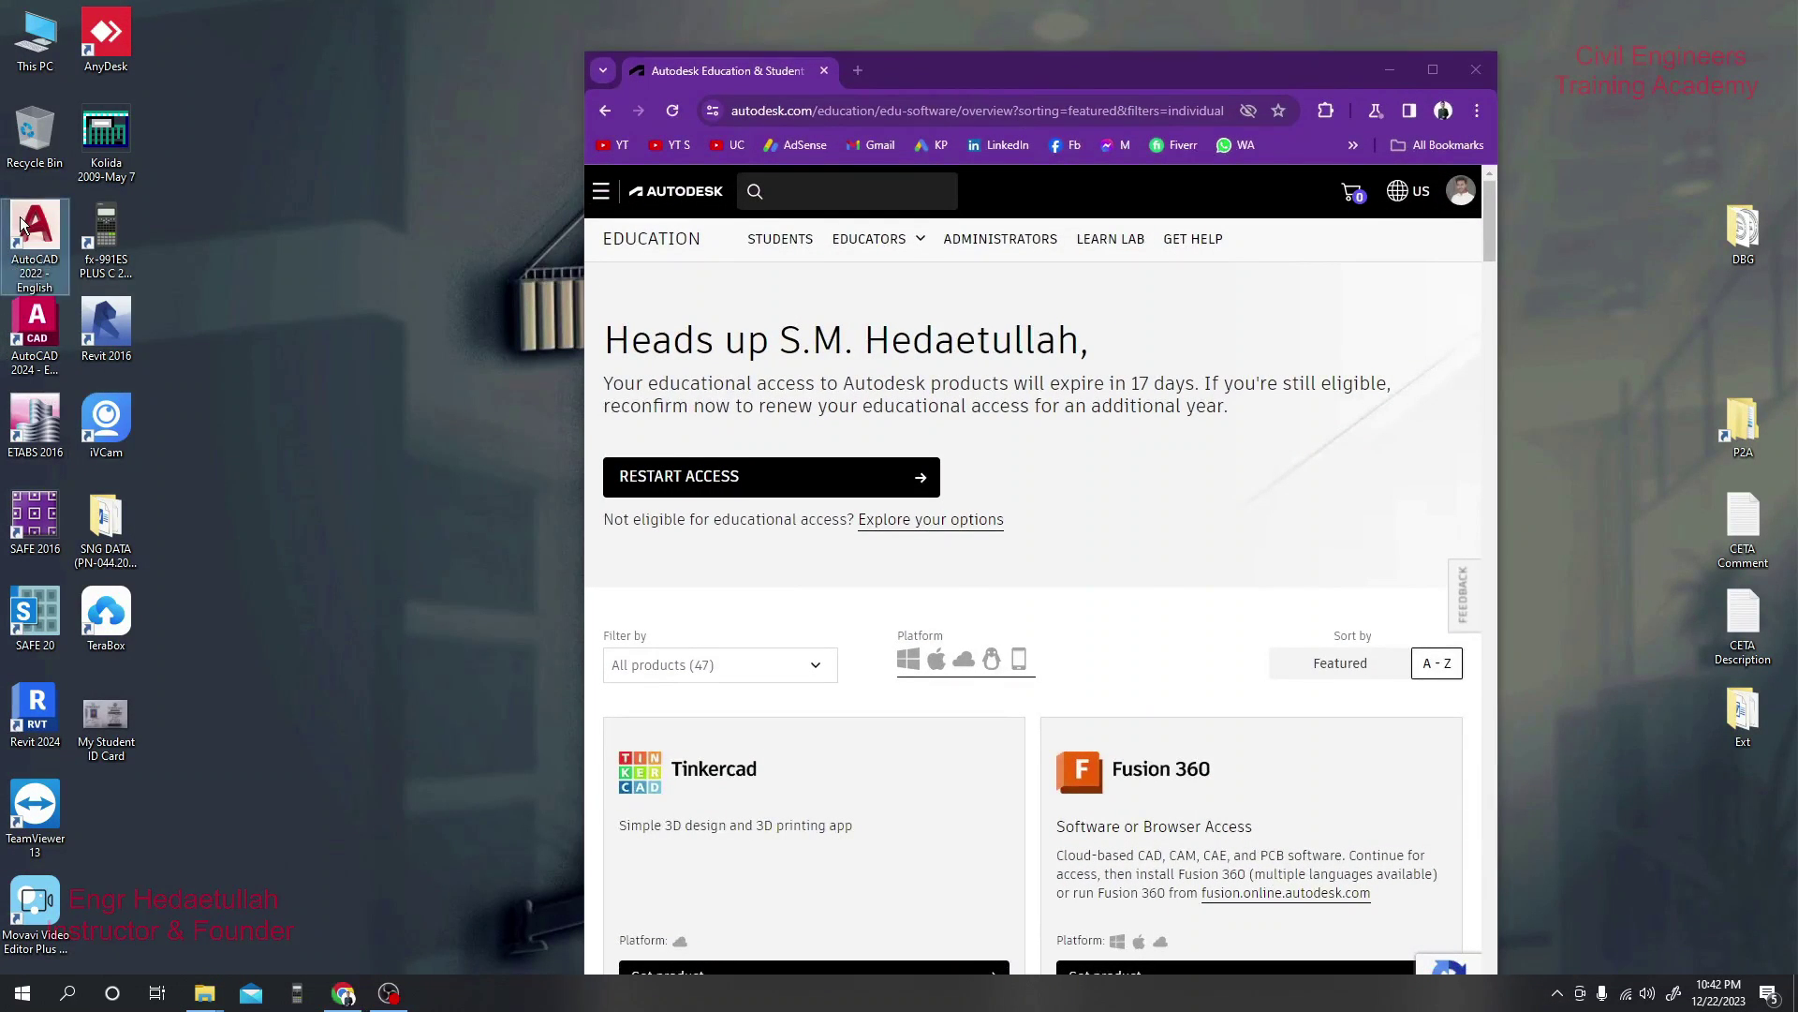
click(36, 344)
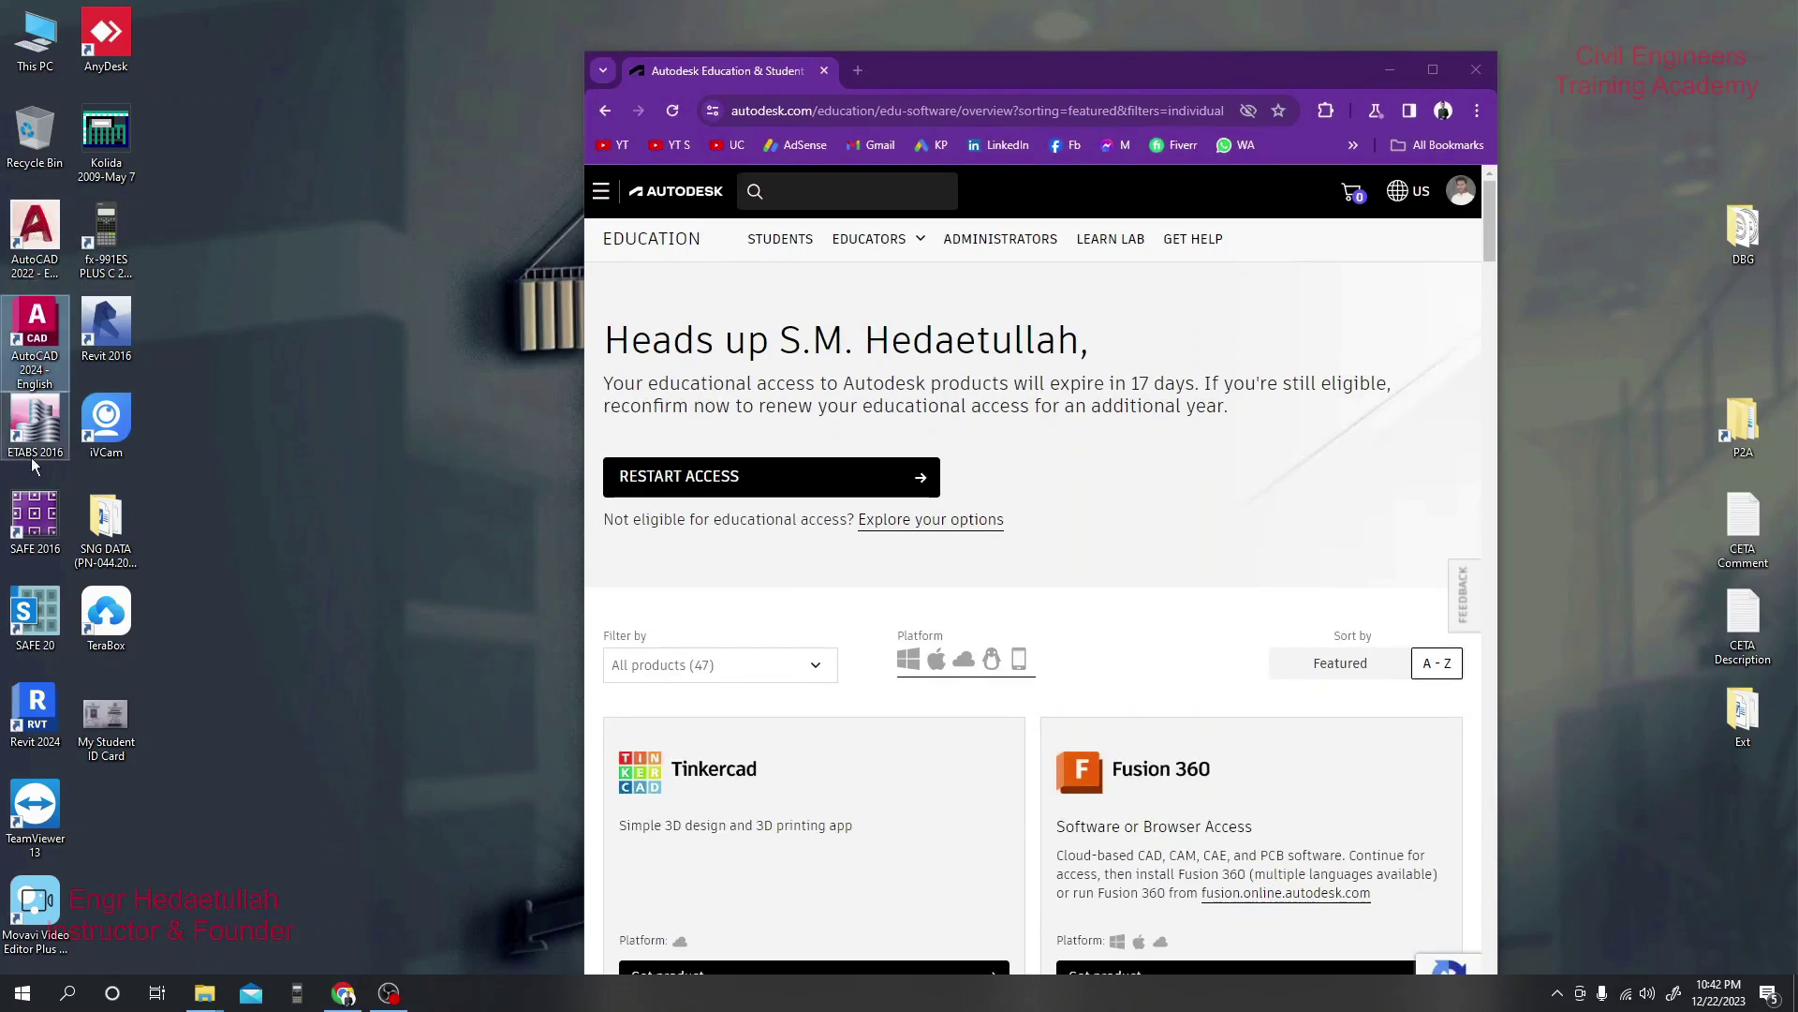
click(35, 710)
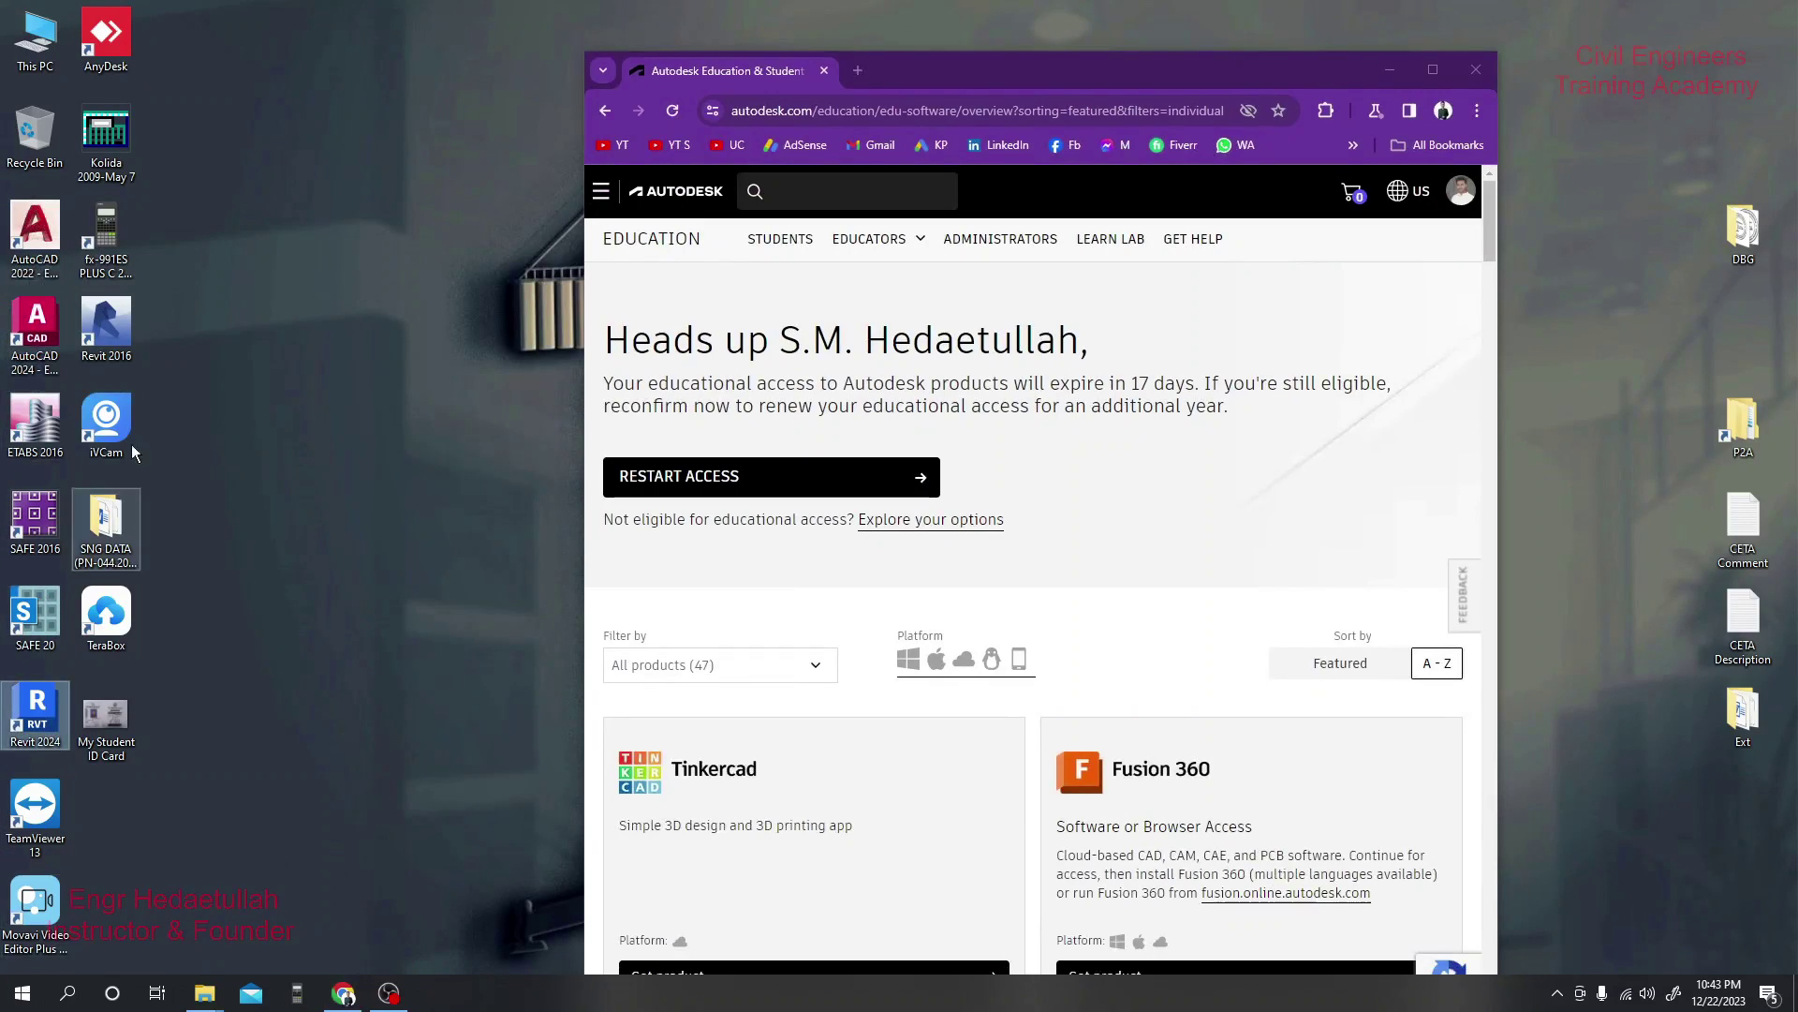
click(108, 323)
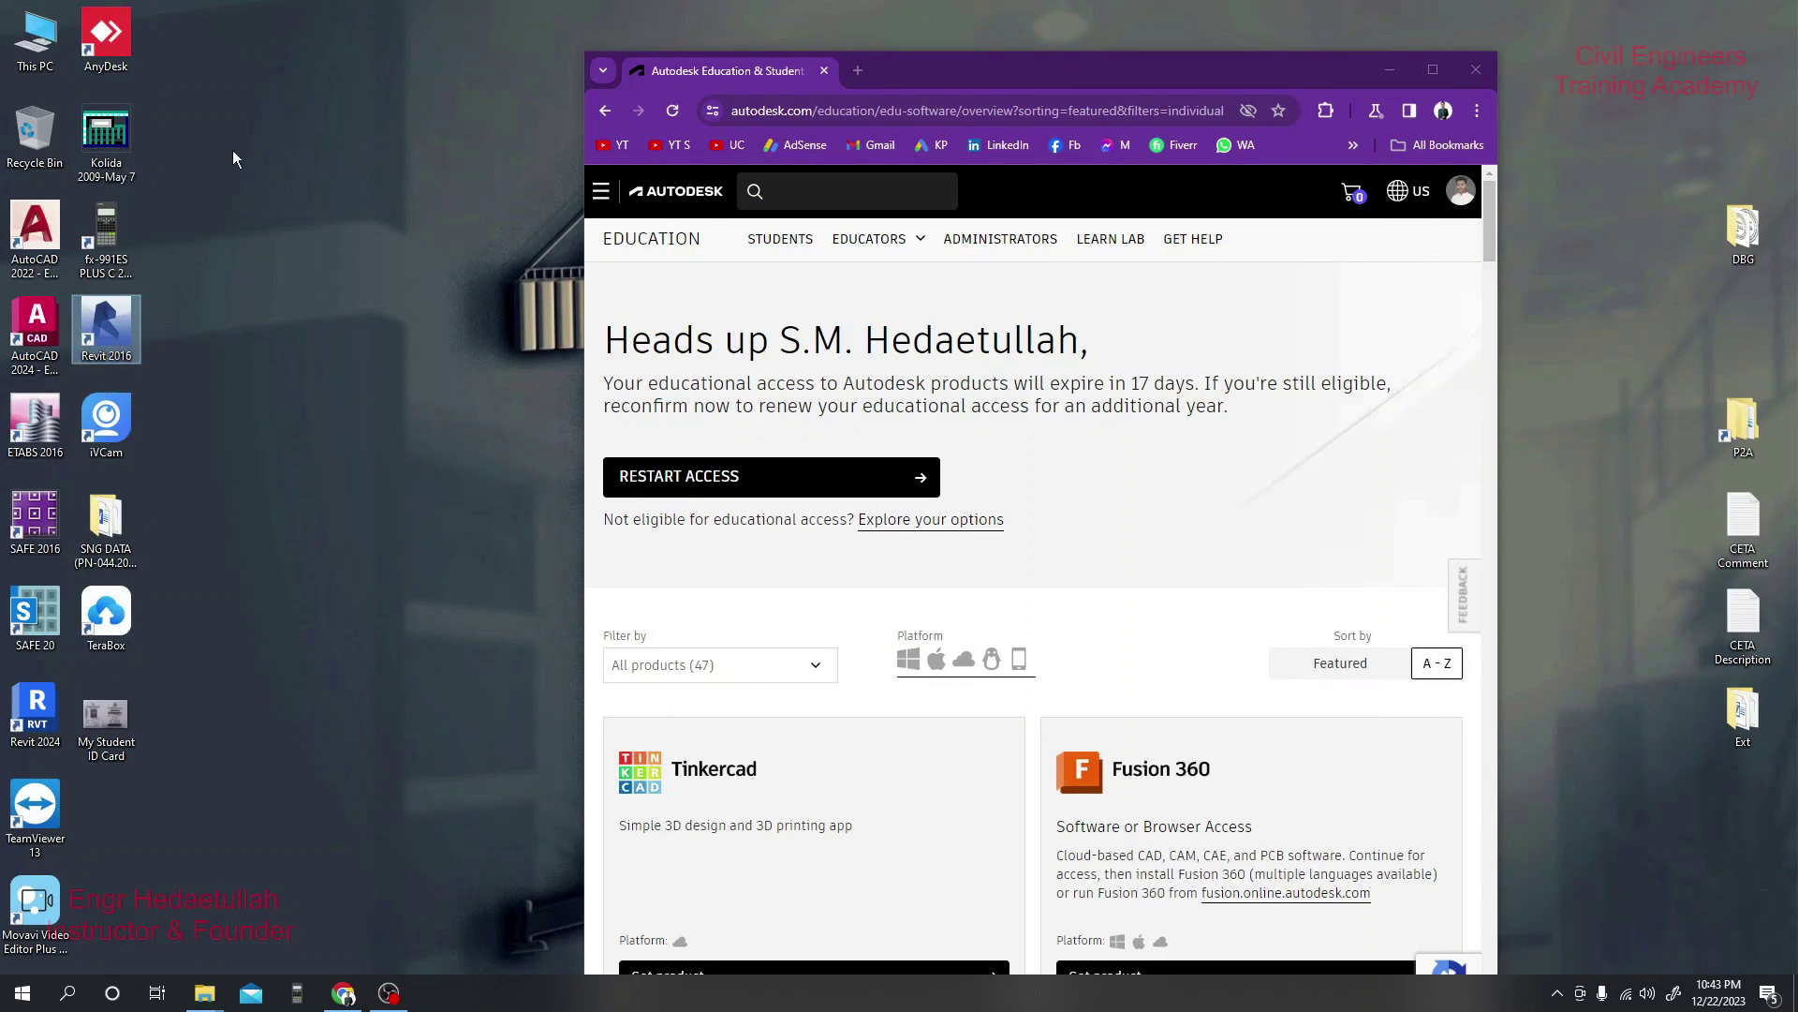
click(1433, 69)
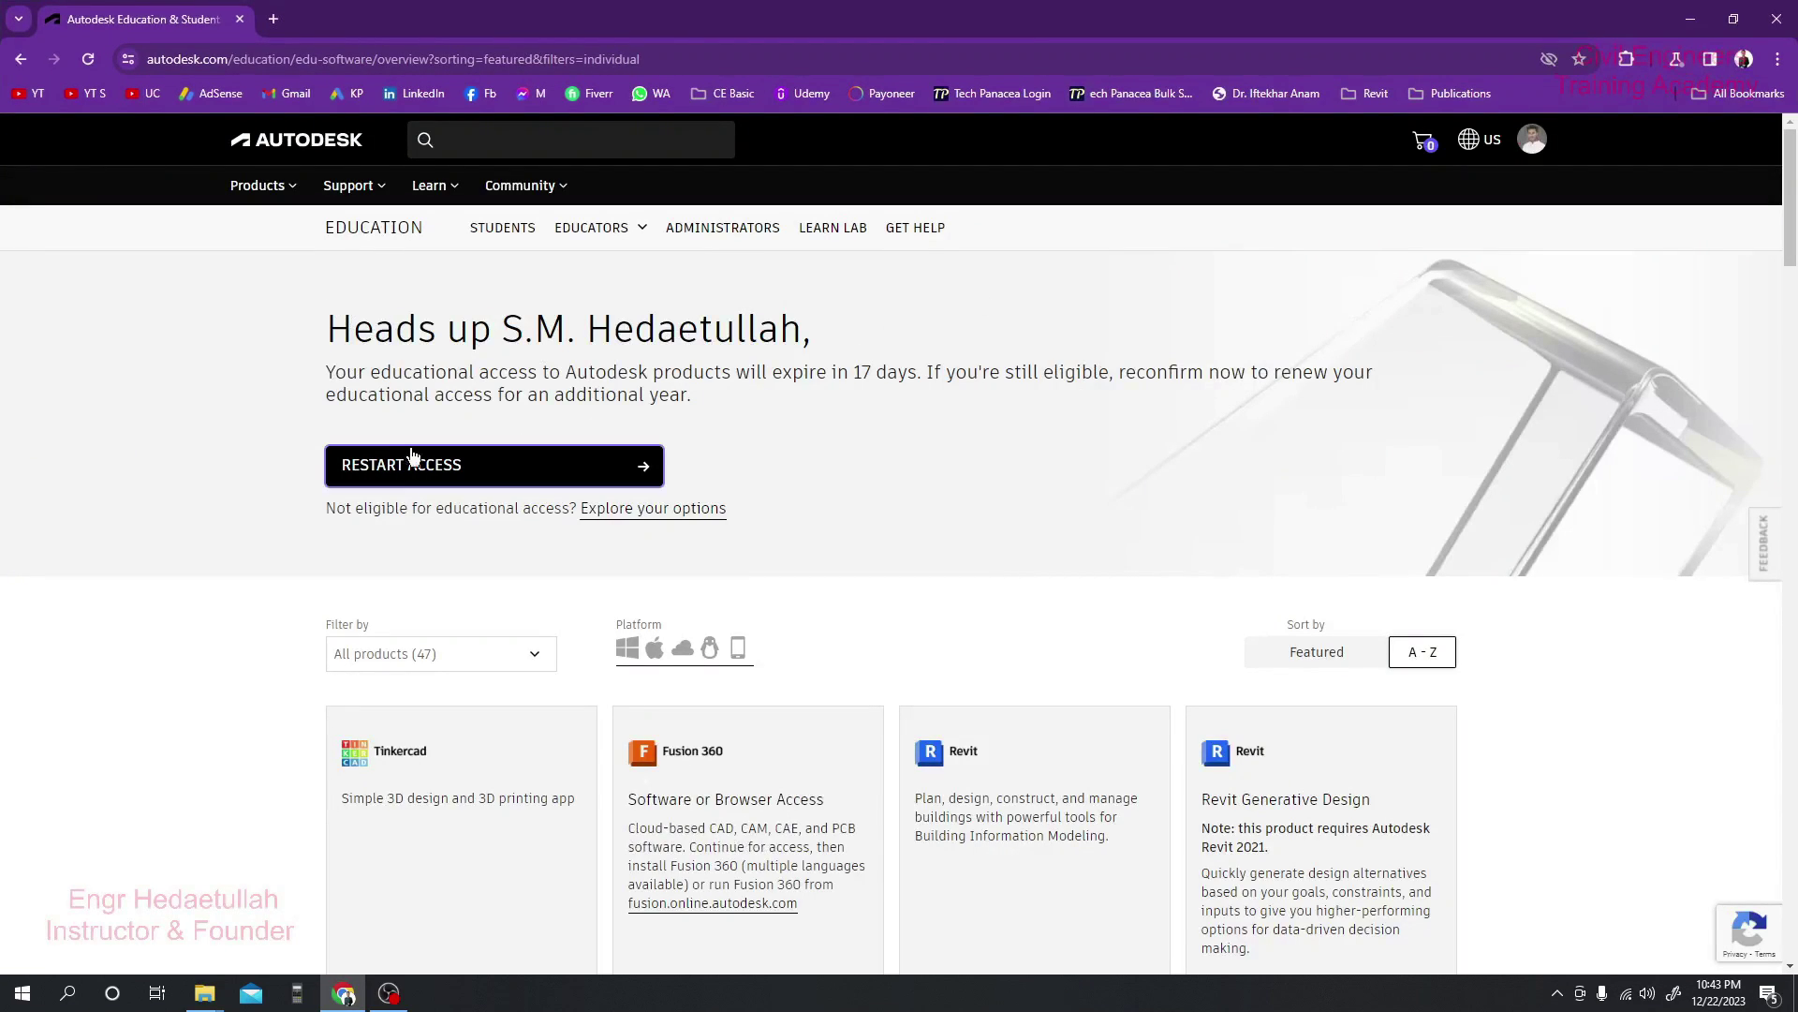
click(451, 481)
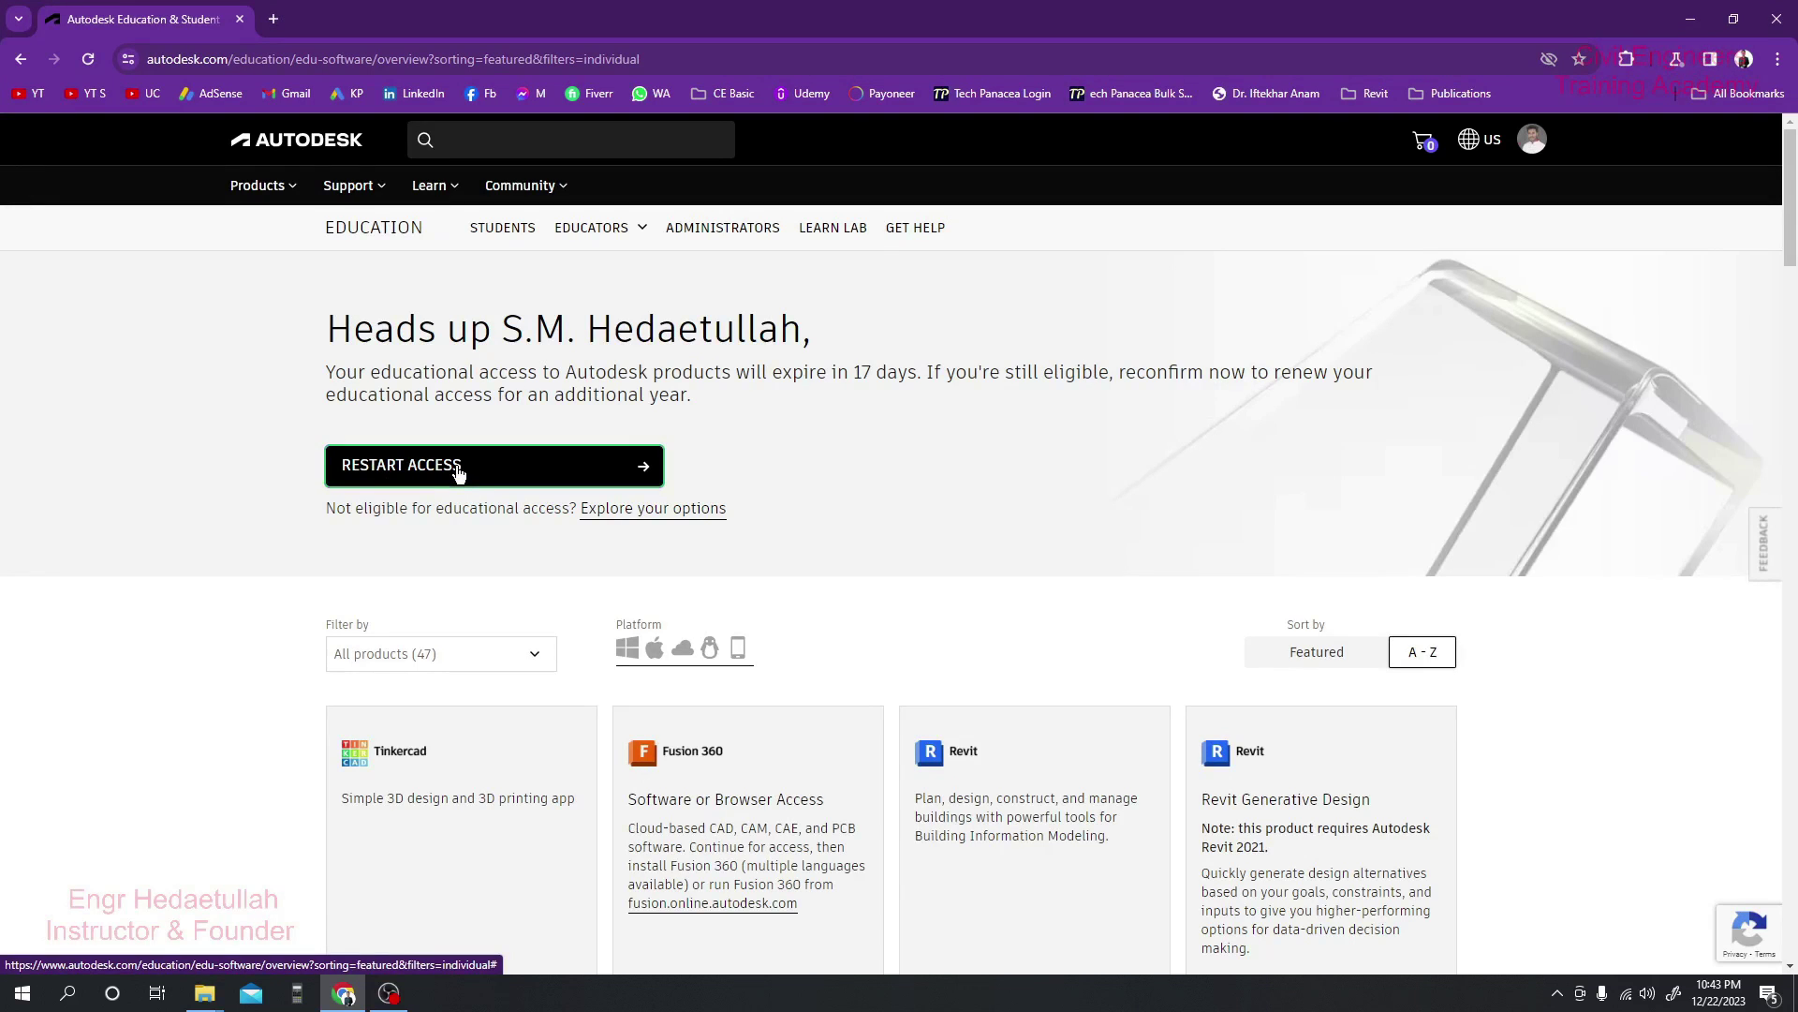
Step: Review the pre-filled University of Rajshahi student form and confirm it
scroll(663, 487, down, 1)
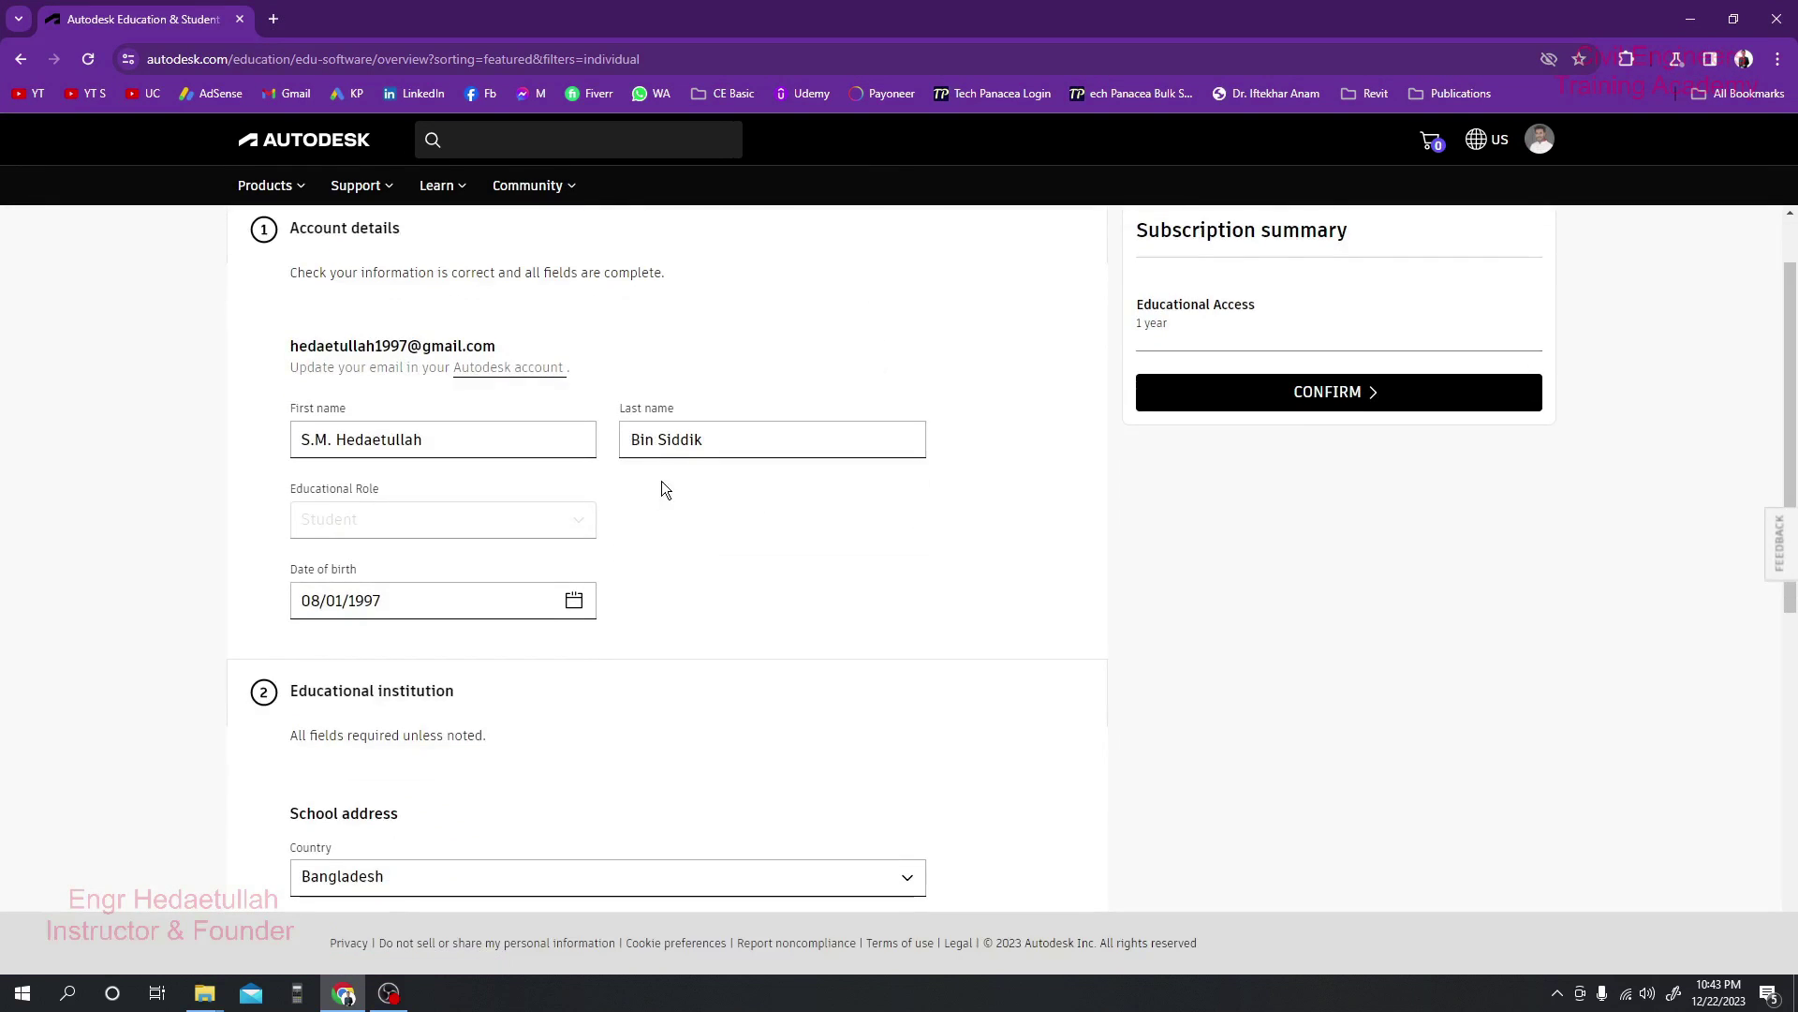
scroll(413, 616, down, 4)
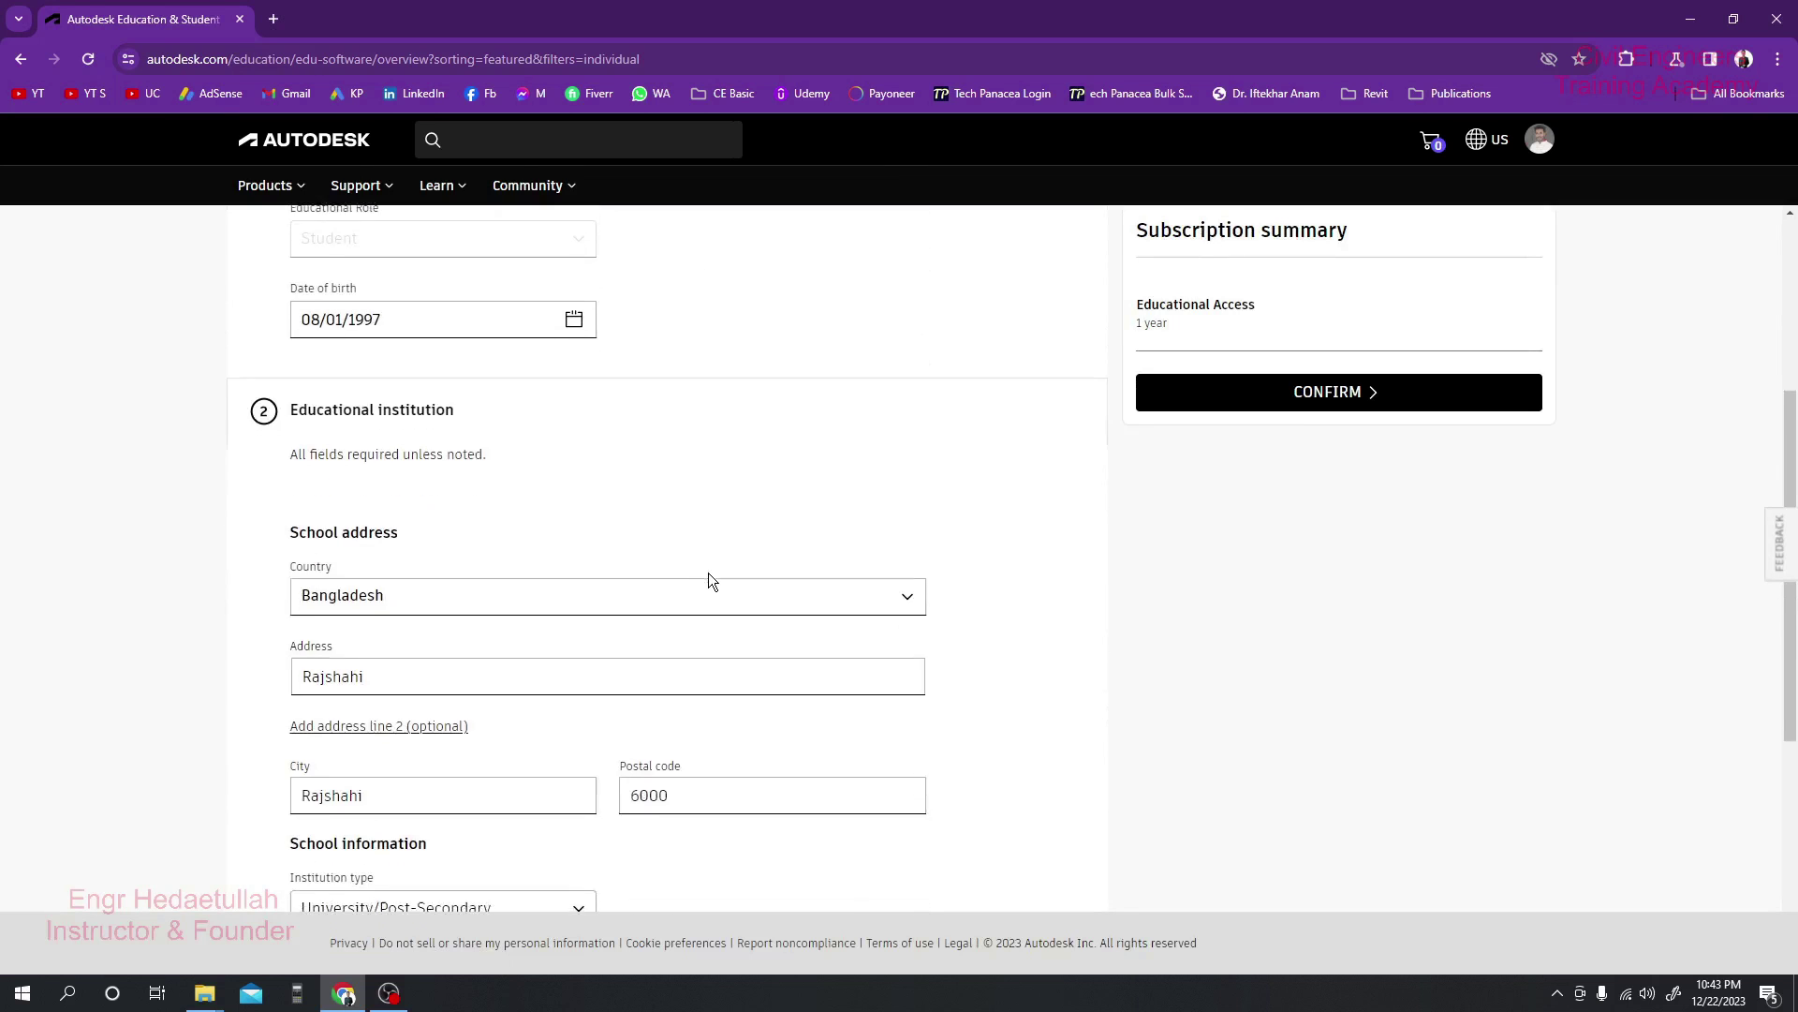
scroll(710, 578, down, 4)
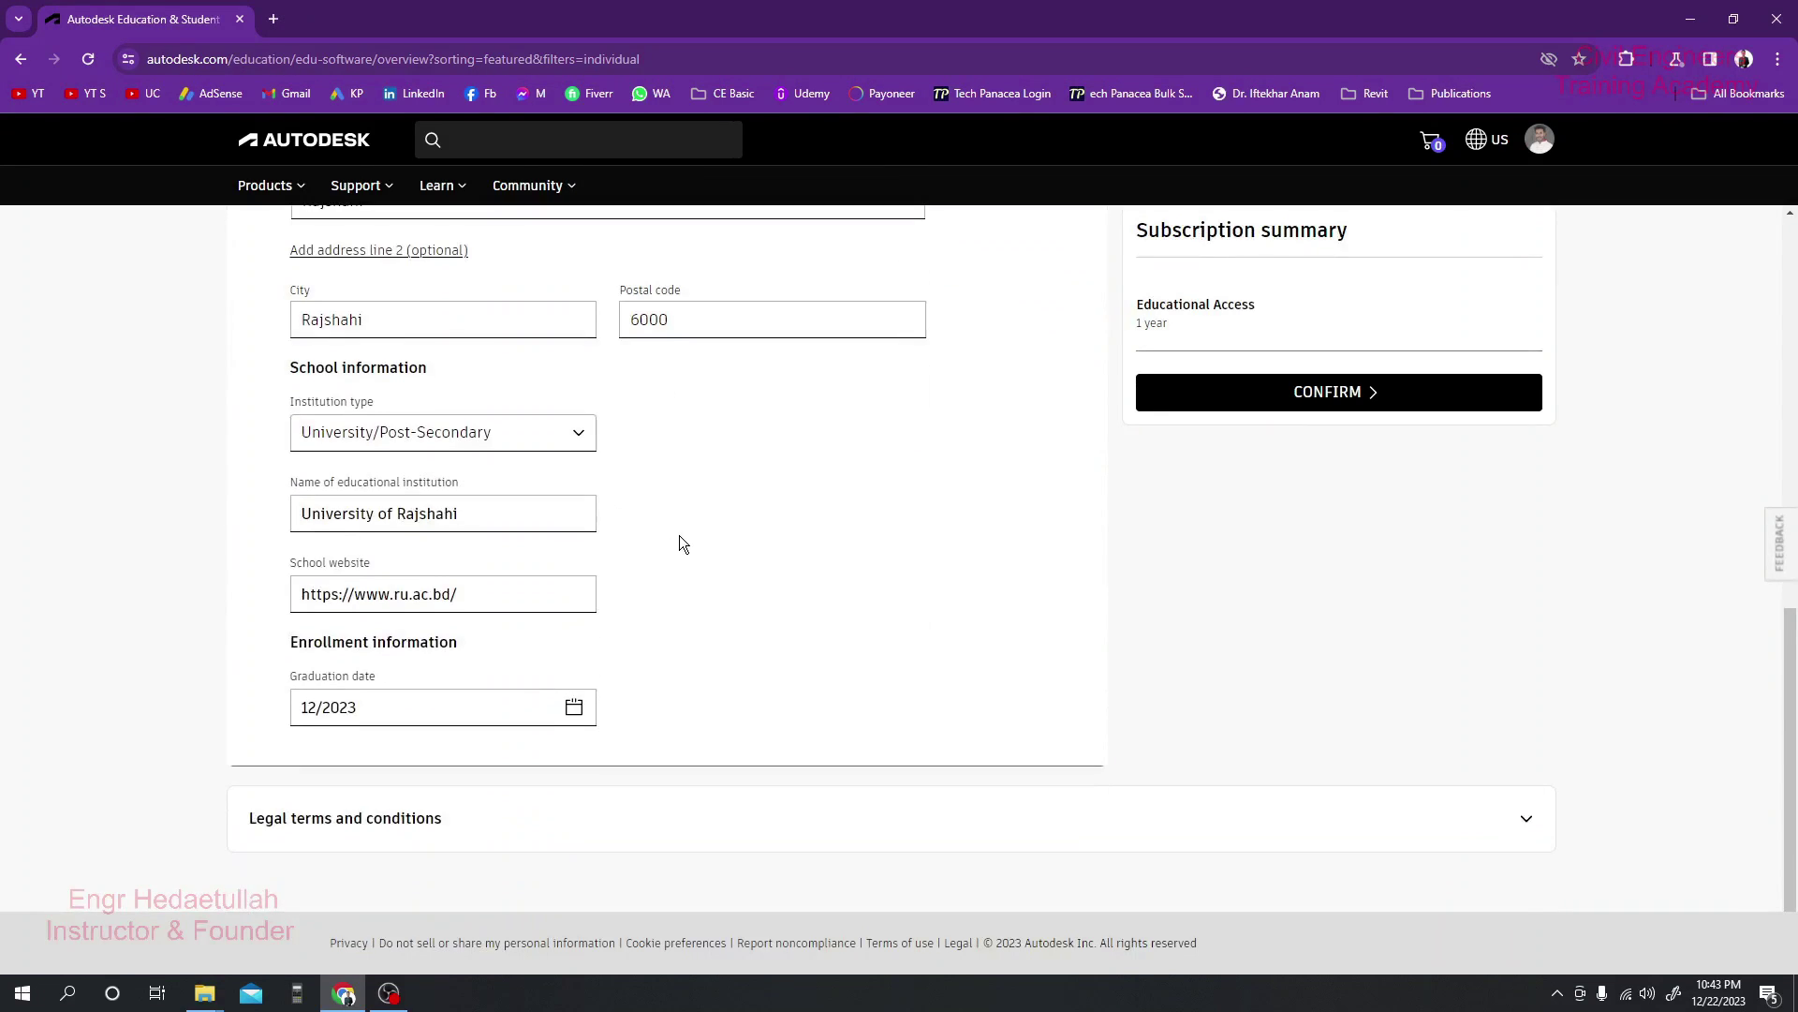
scroll(656, 620, up, 10)
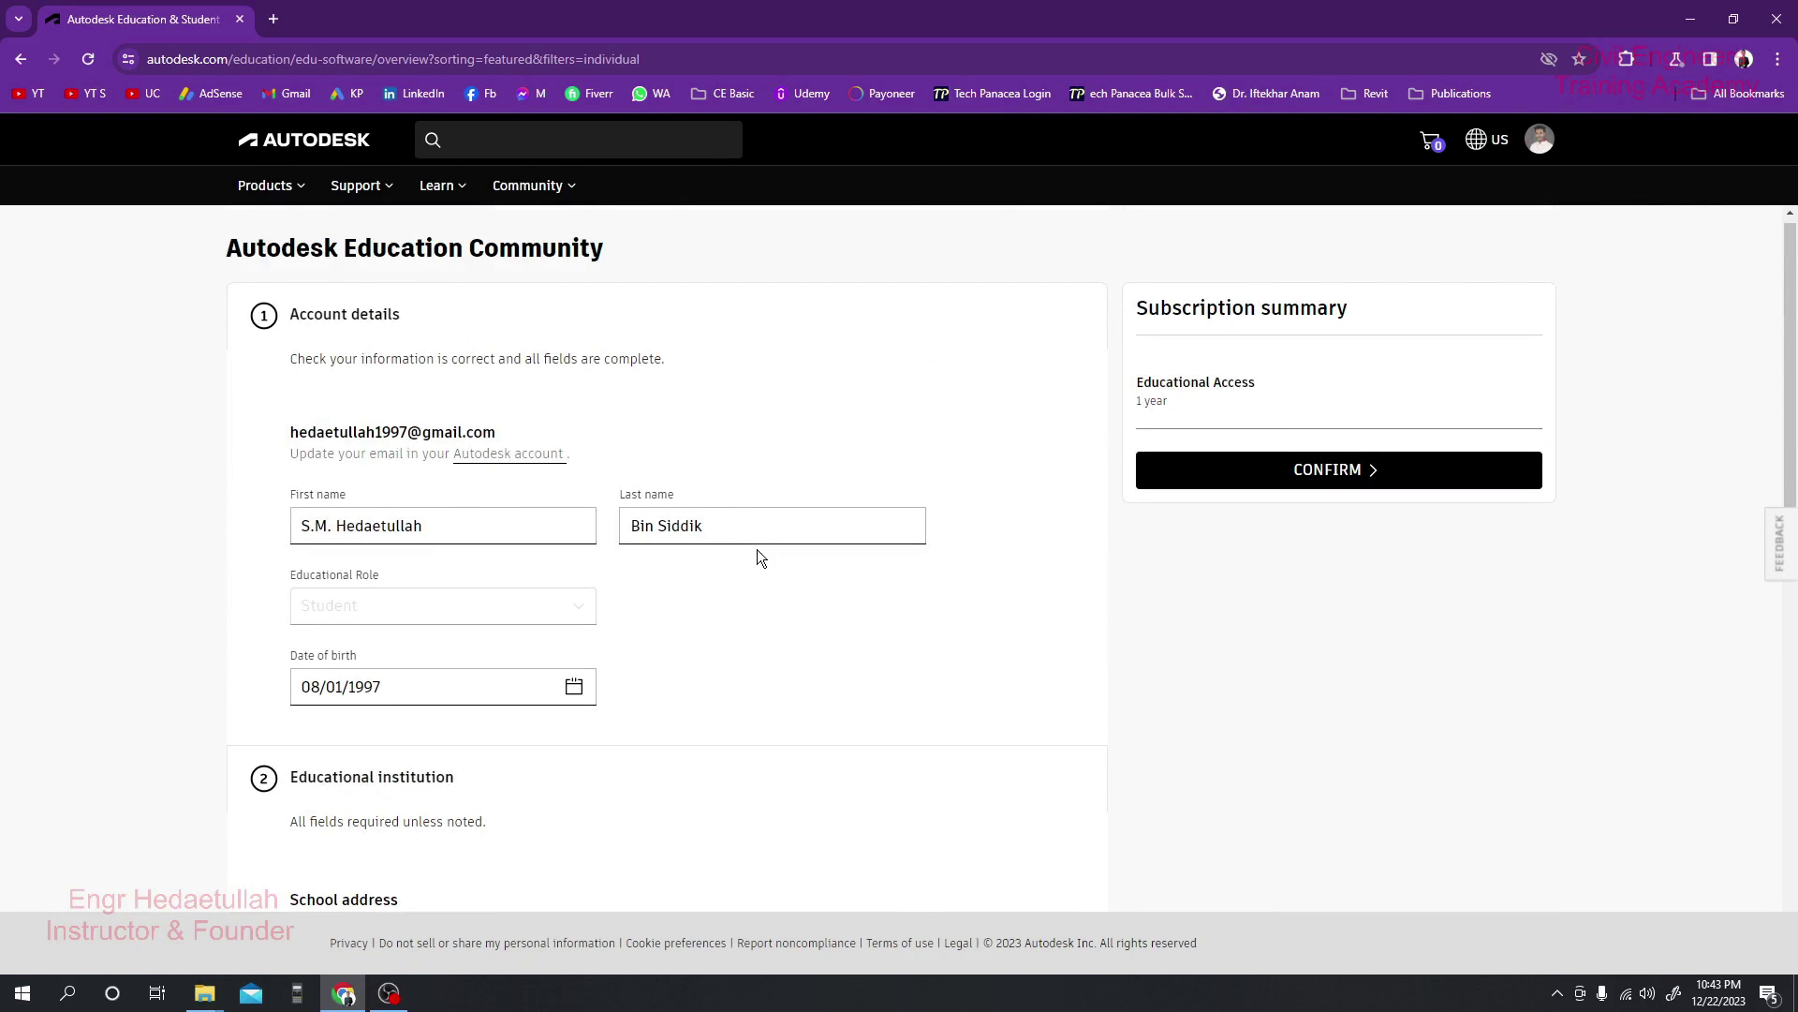
scroll(758, 559, down, 5)
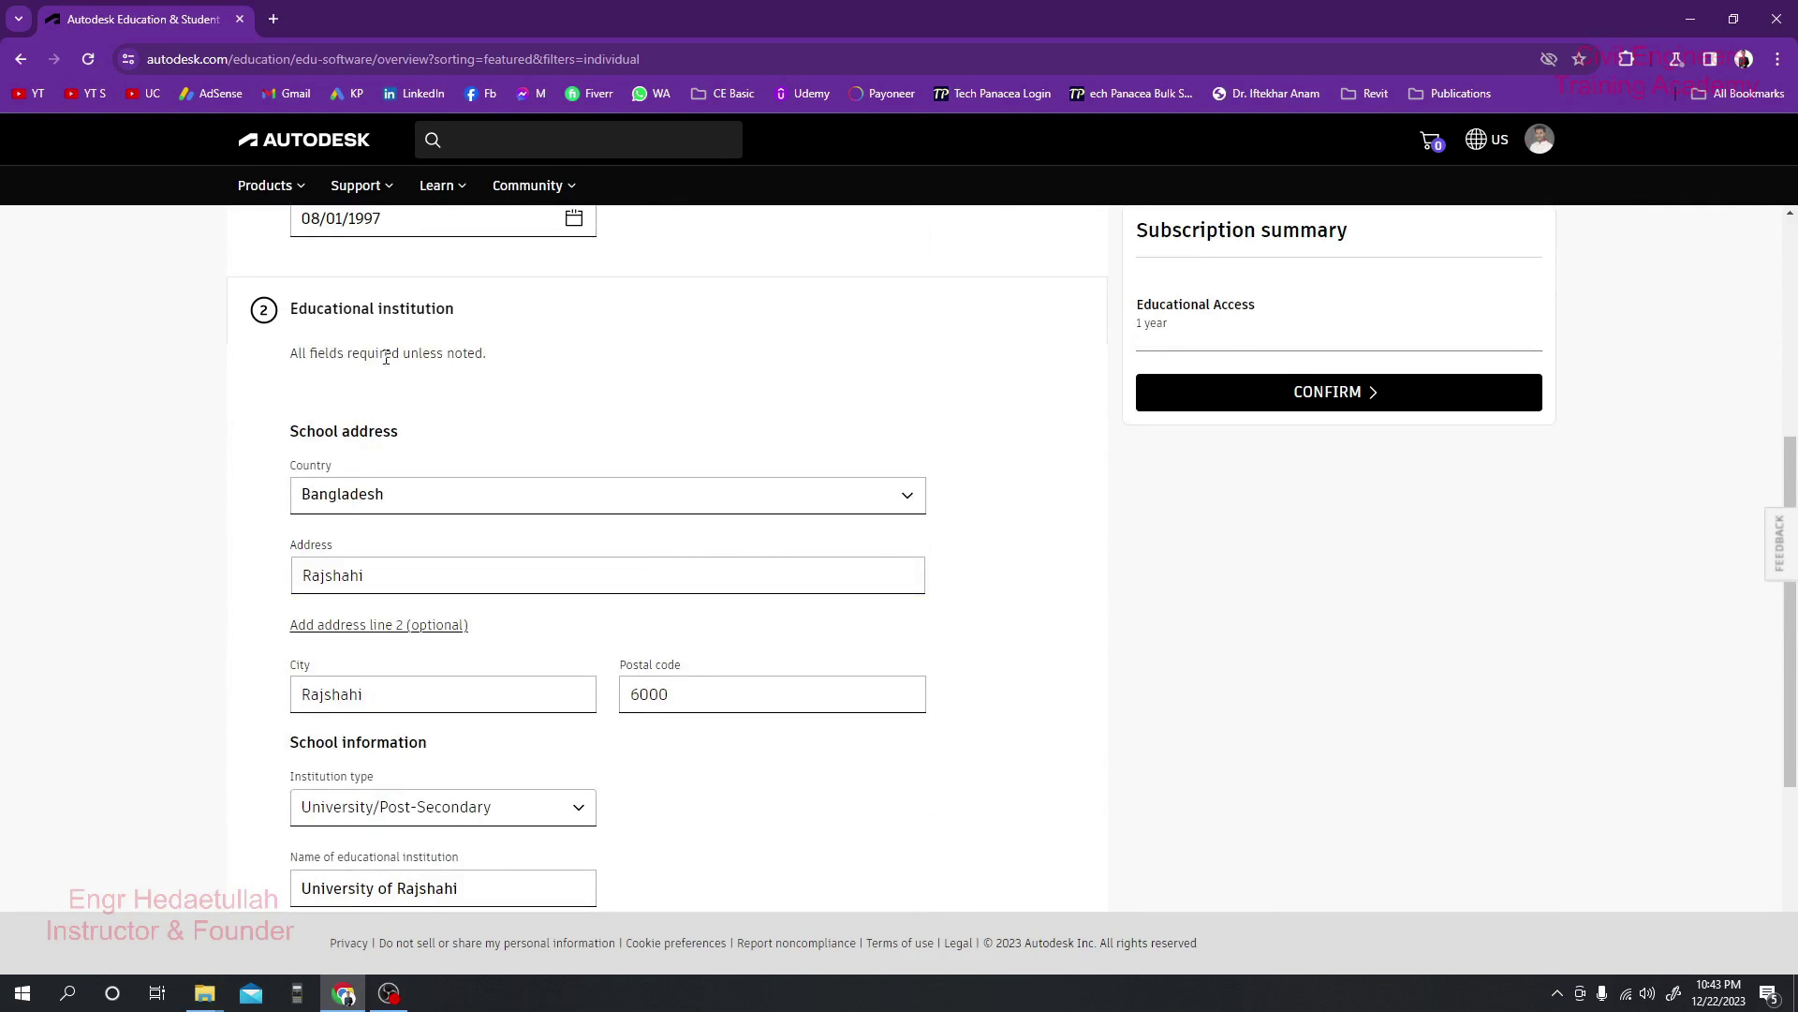
scroll(757, 537, down, 4)
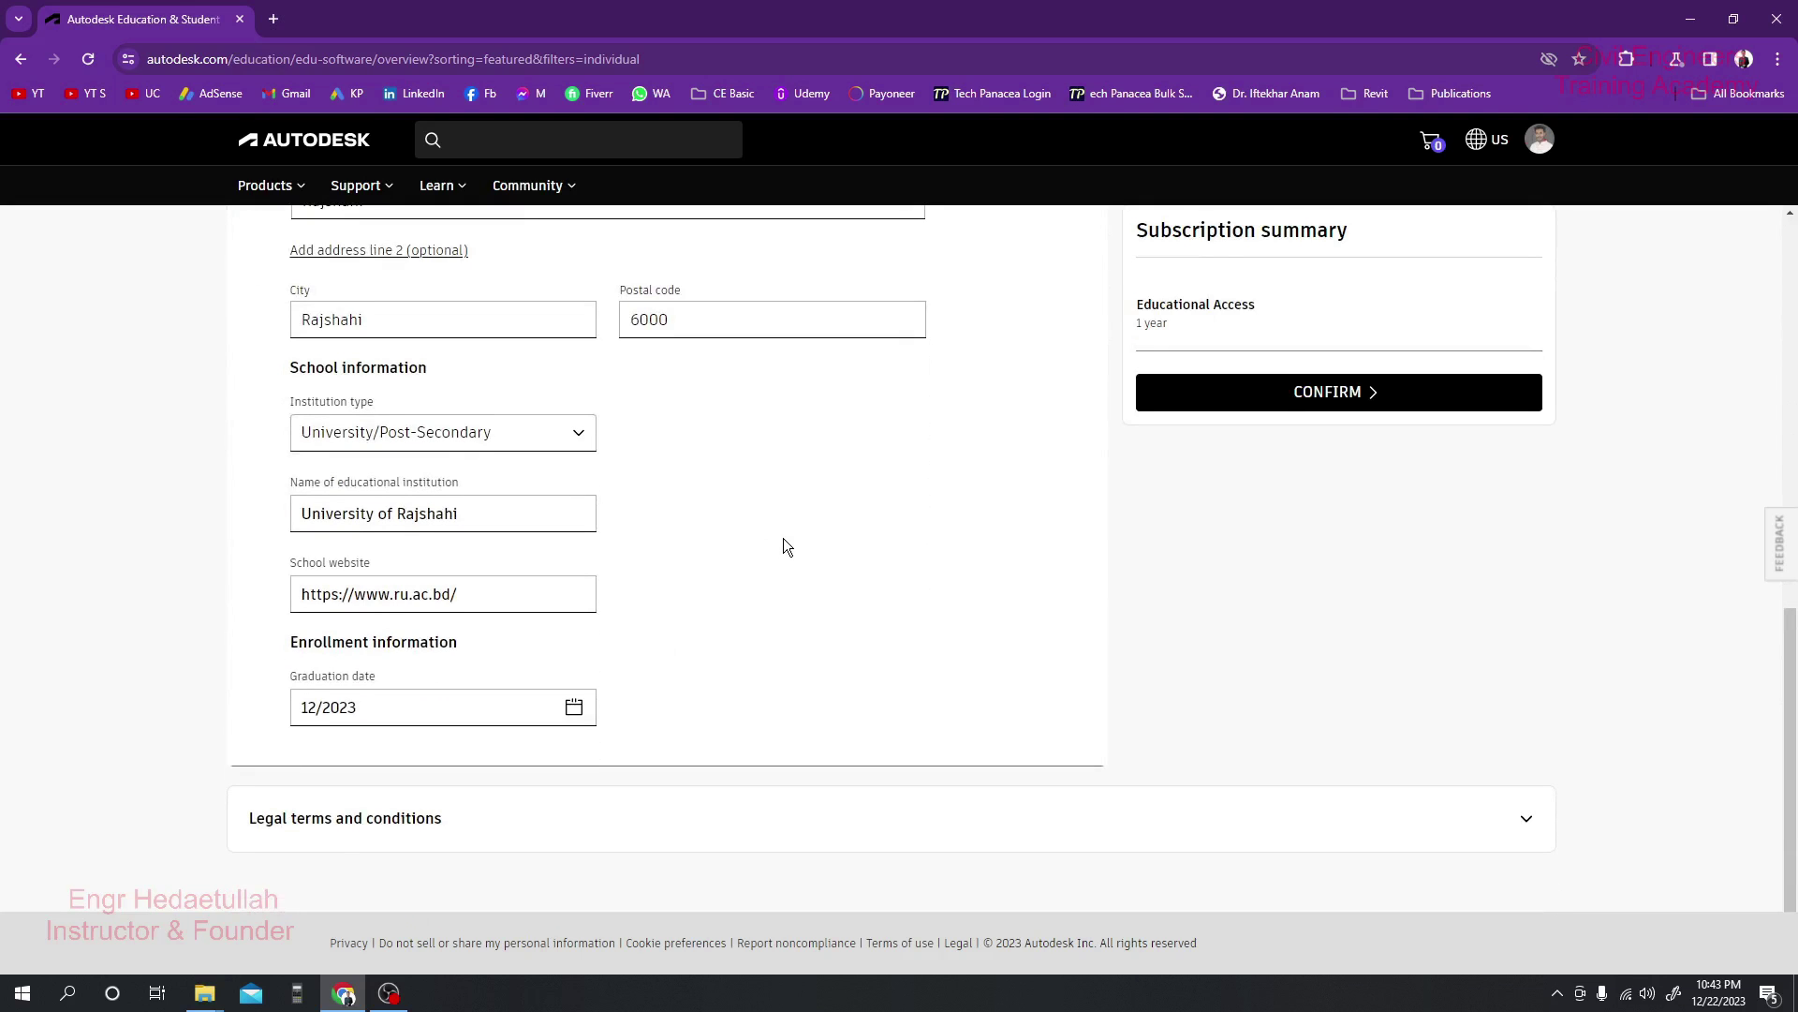
scroll(989, 553, up, 10)
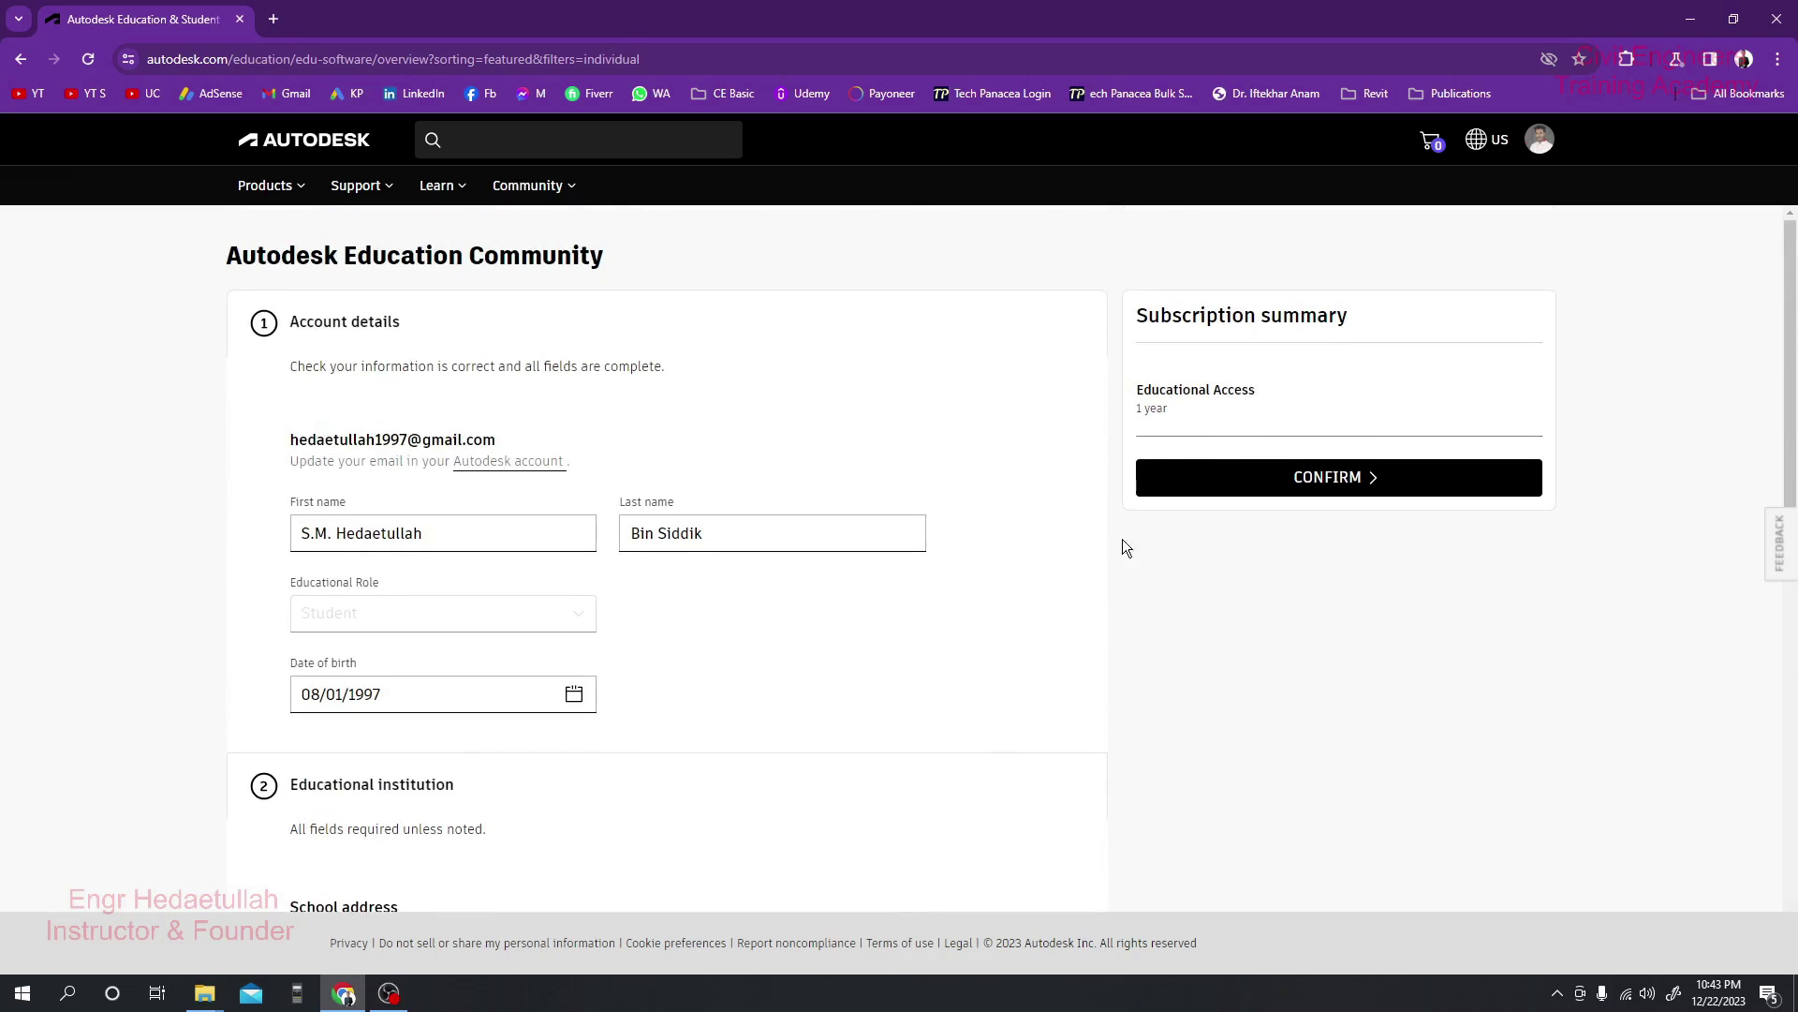
click(1257, 492)
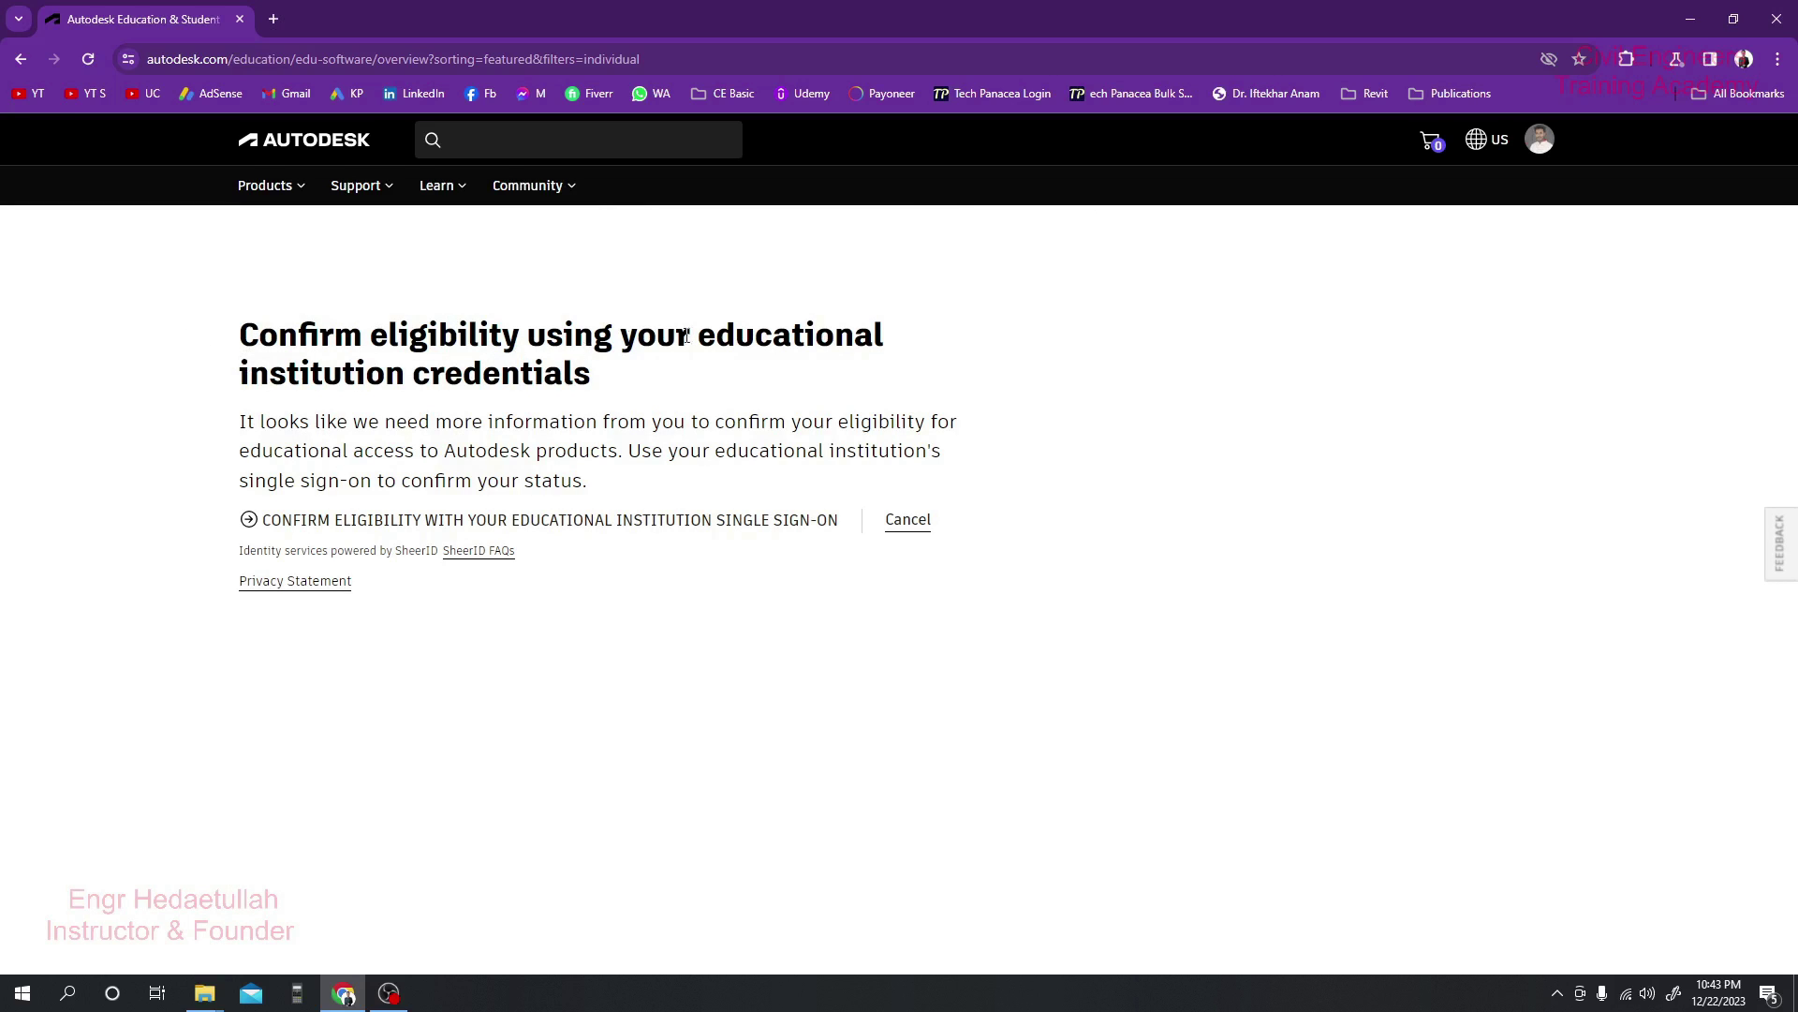
Step: Highlight the Confirm eligibility heading and right-click the institution single sign-on link
drag(616, 382, 286, 339)
click(335, 441)
right_click(482, 526)
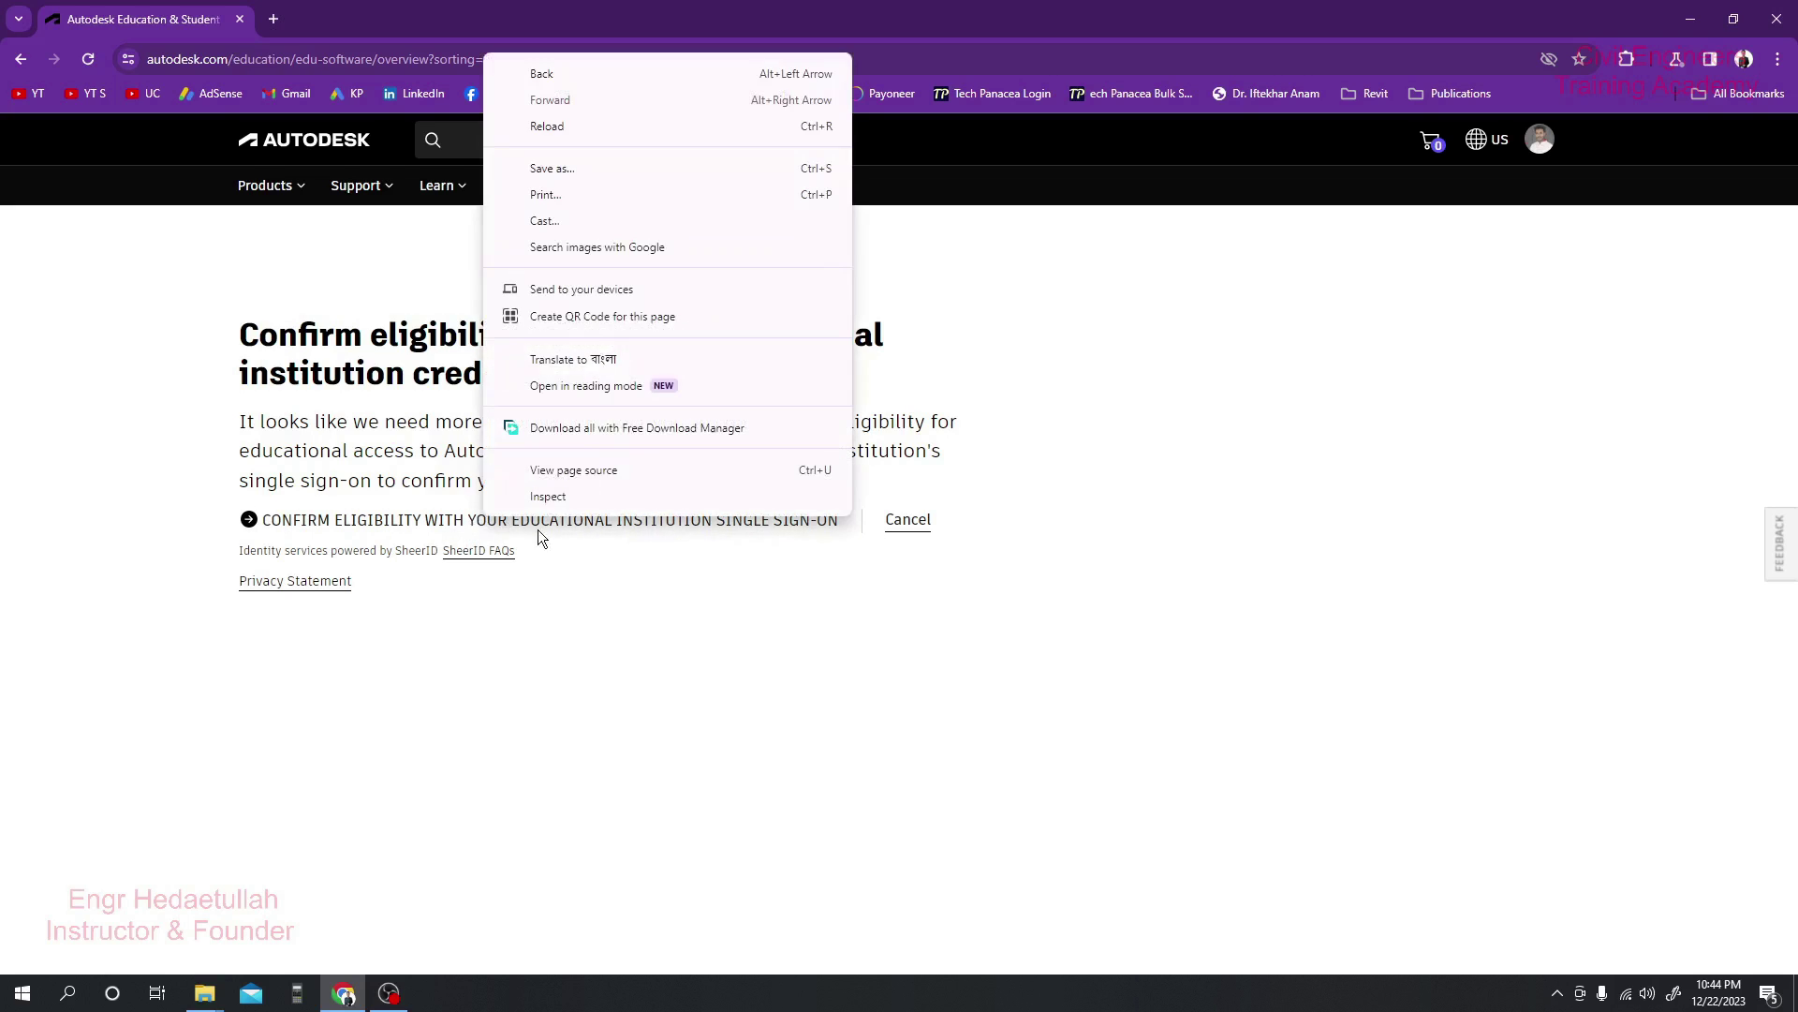
Step: Open the institution's single sign-on Google page, then close it without entering an email
click(583, 520)
click(583, 520)
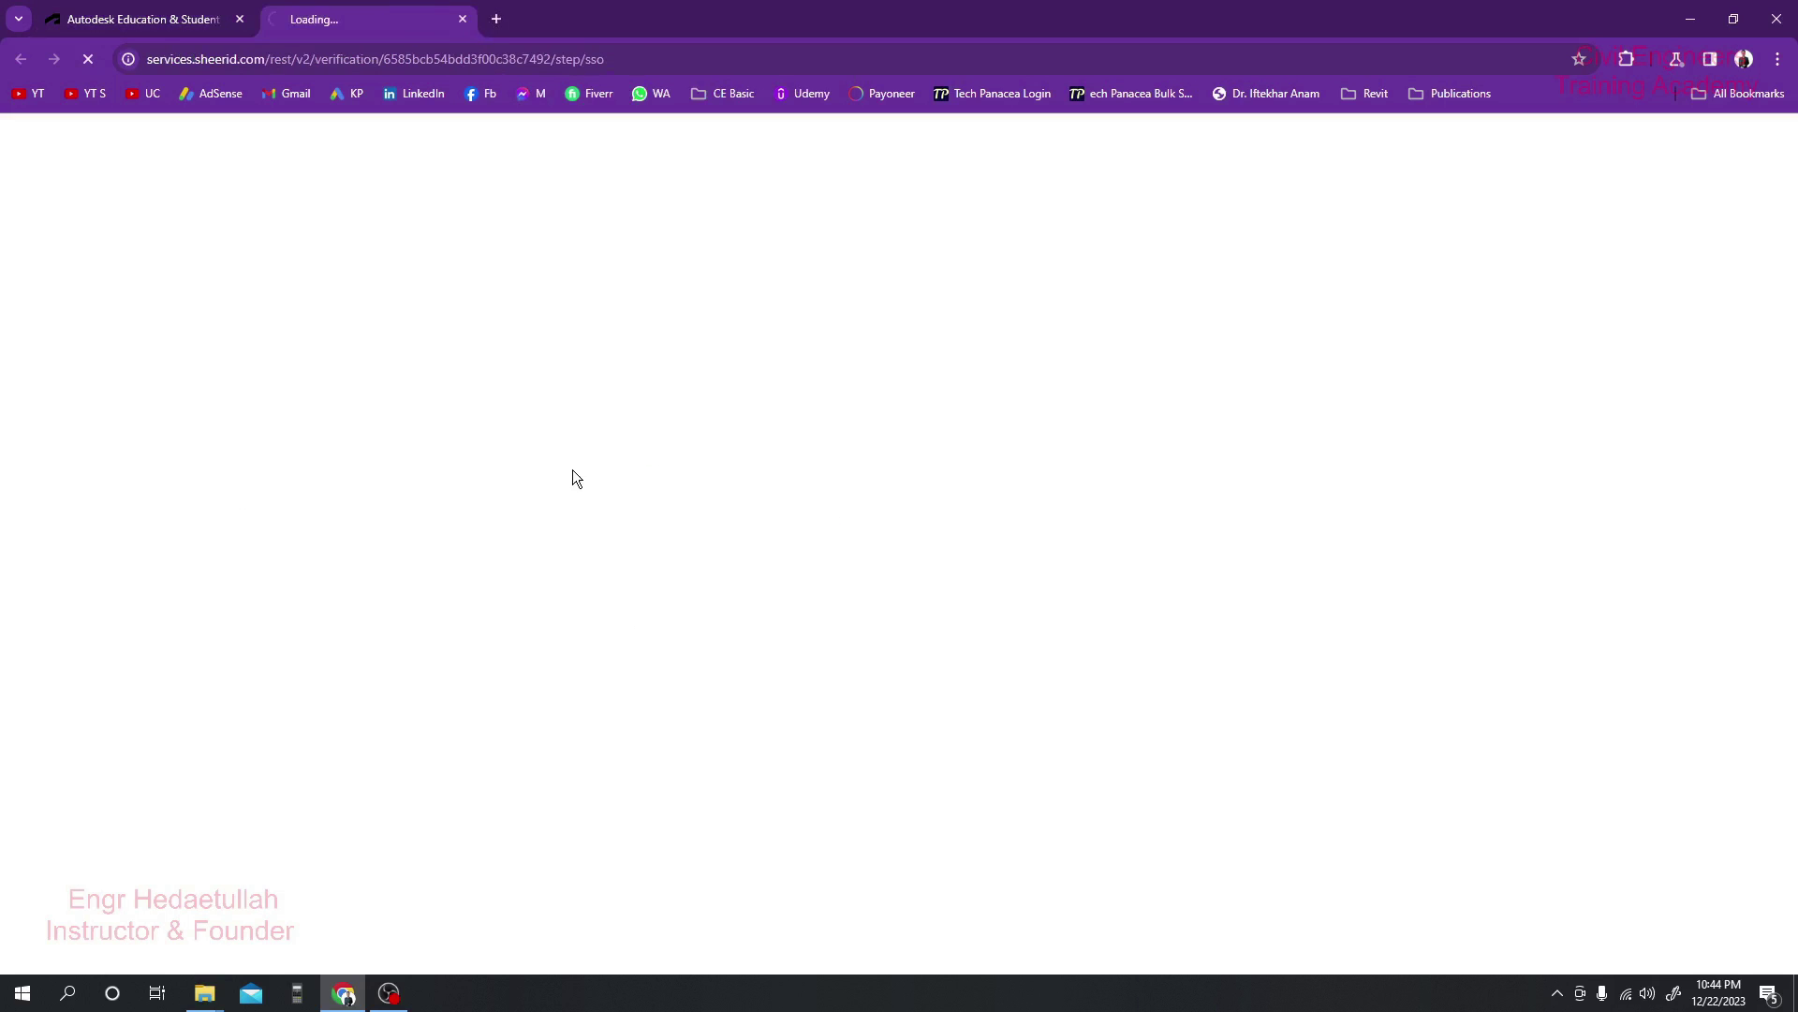
click(780, 476)
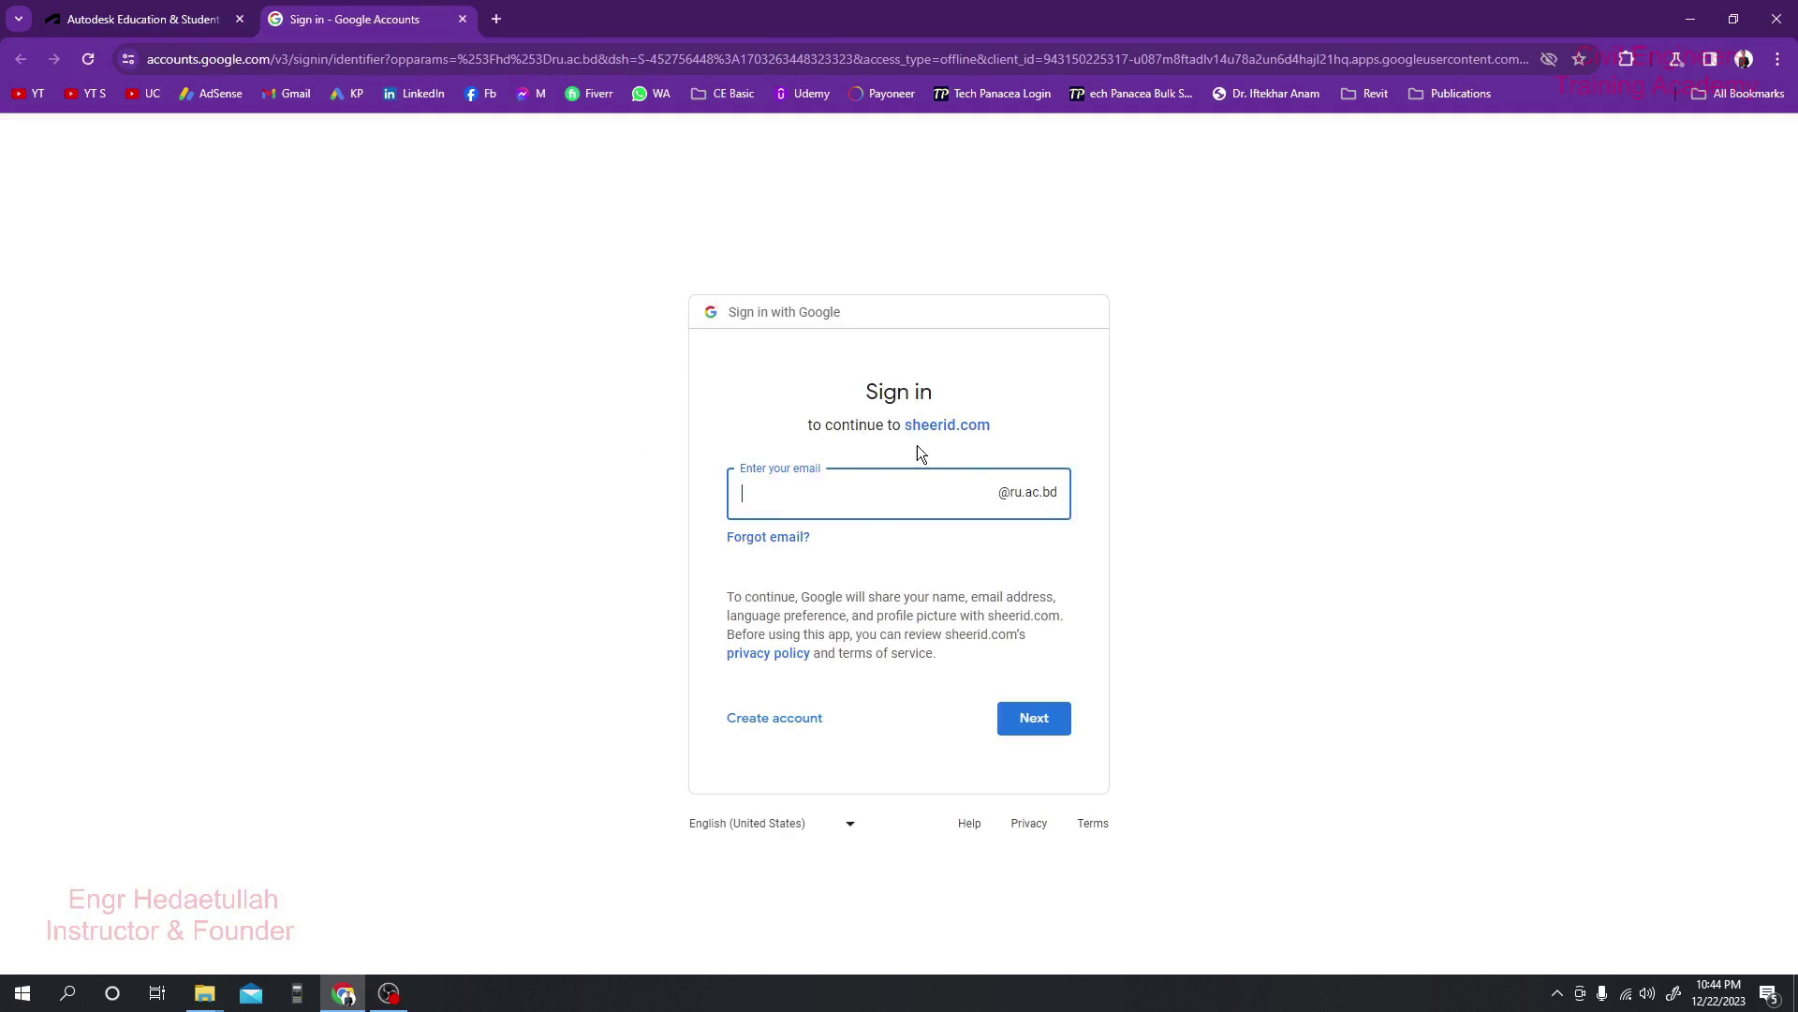
click(1040, 499)
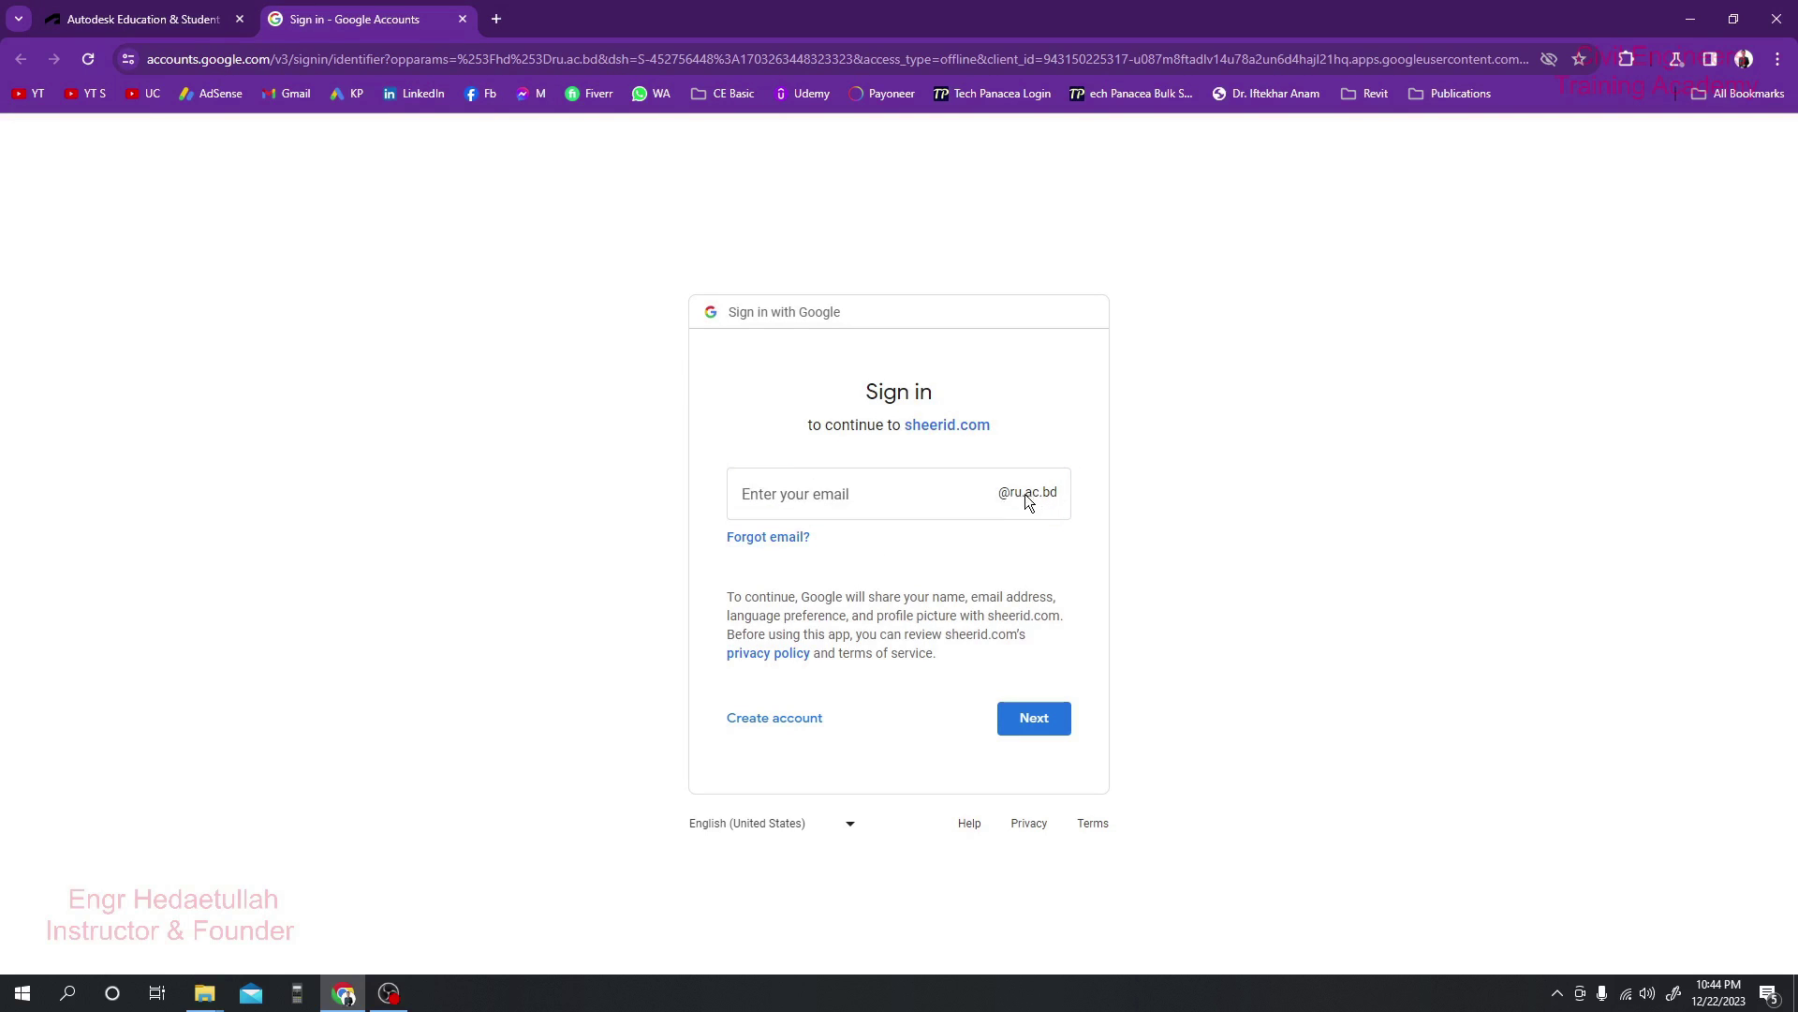
click(463, 19)
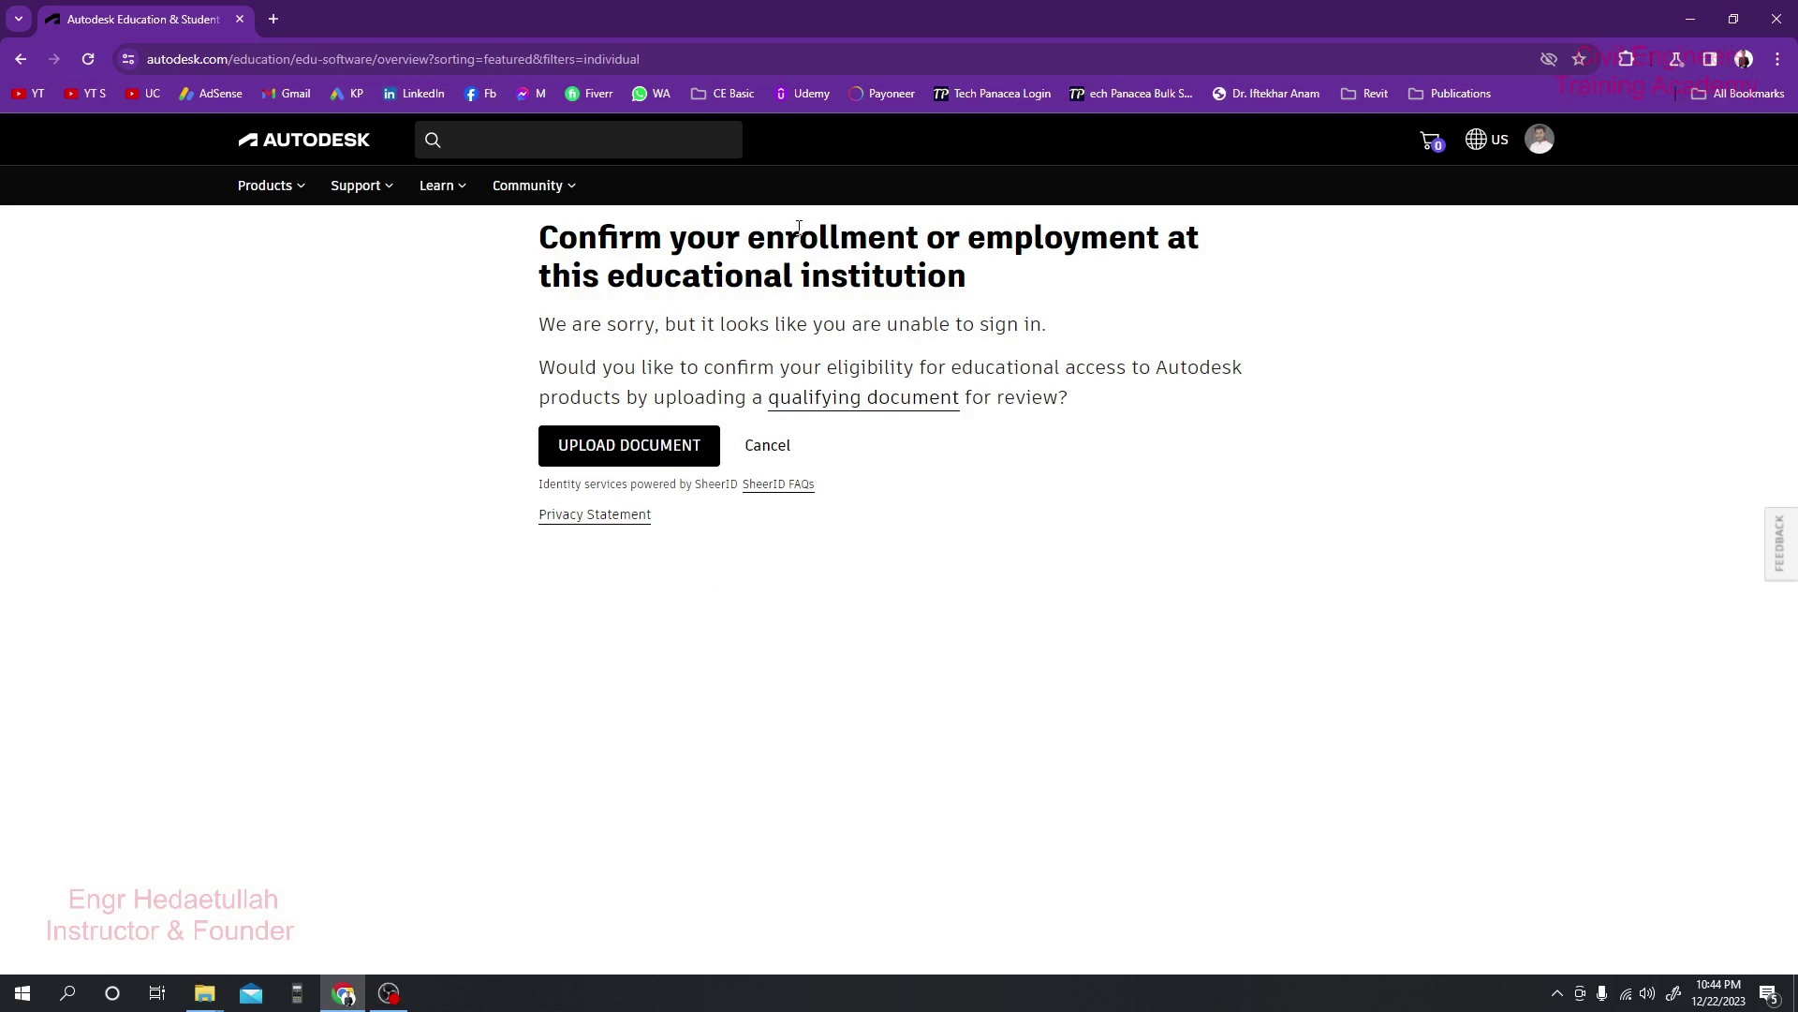
click(1796, 993)
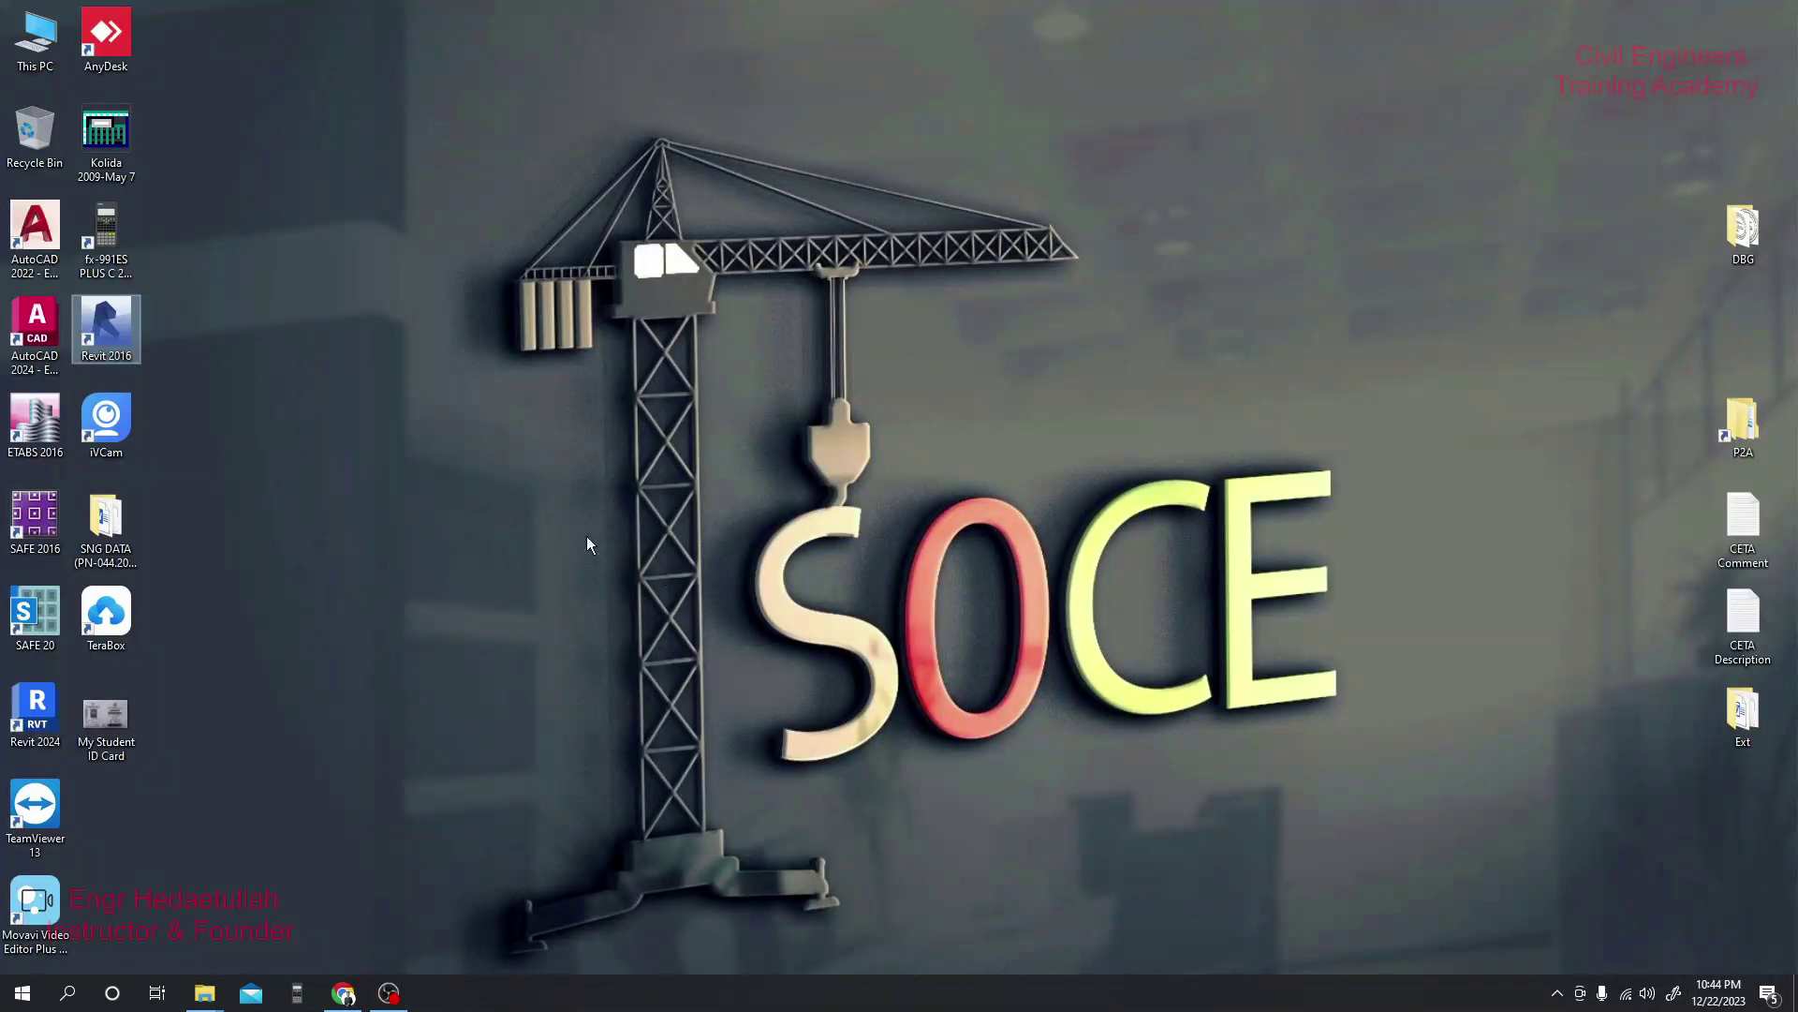
double_click(99, 722)
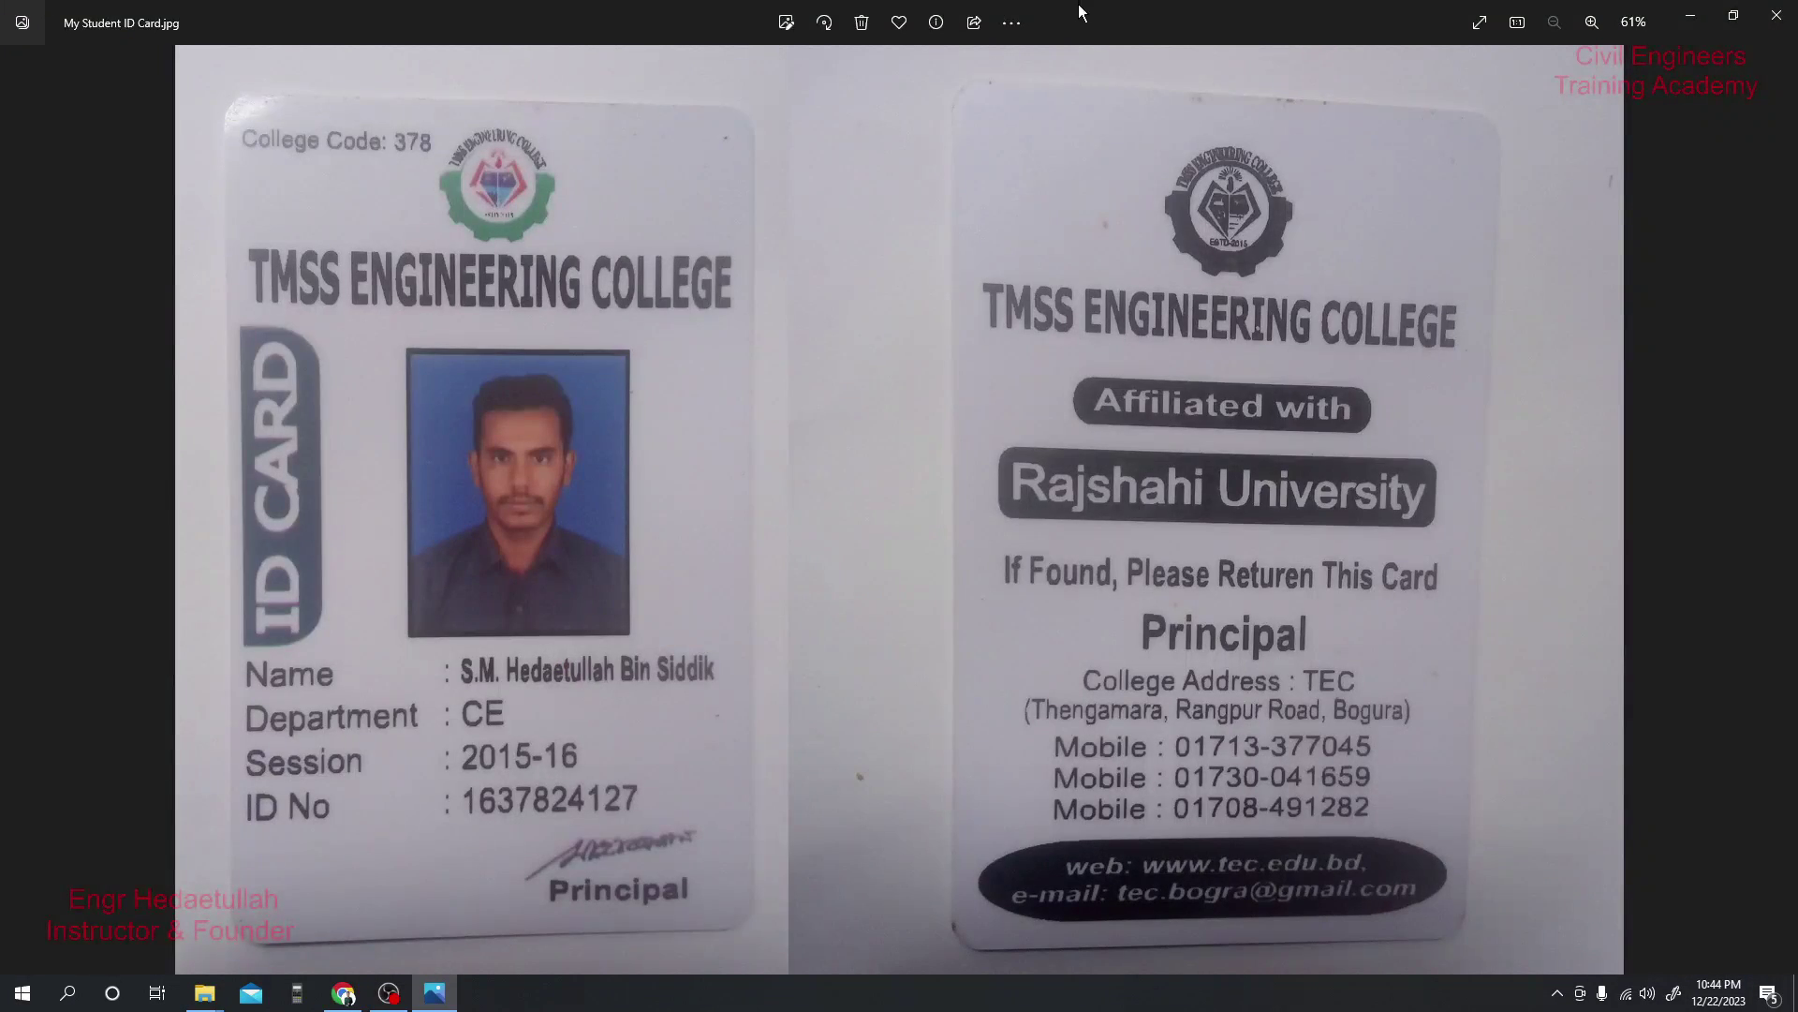
double_click(1081, 13)
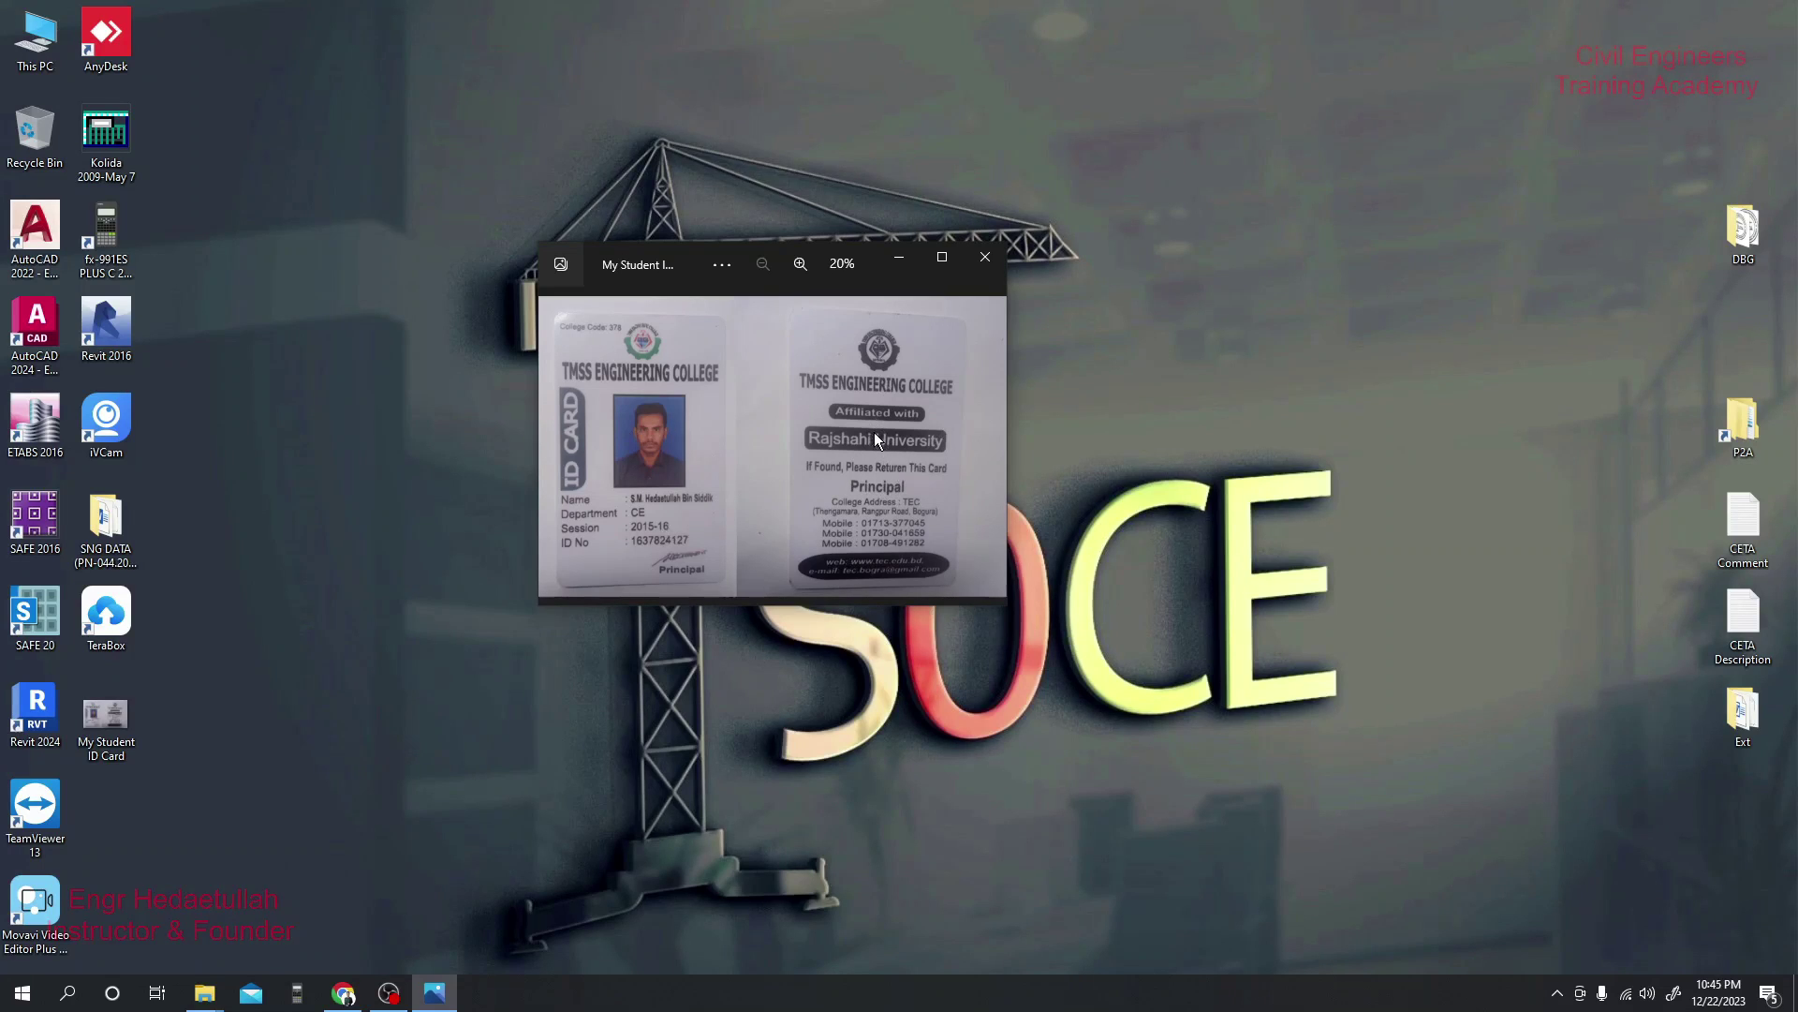
click(942, 258)
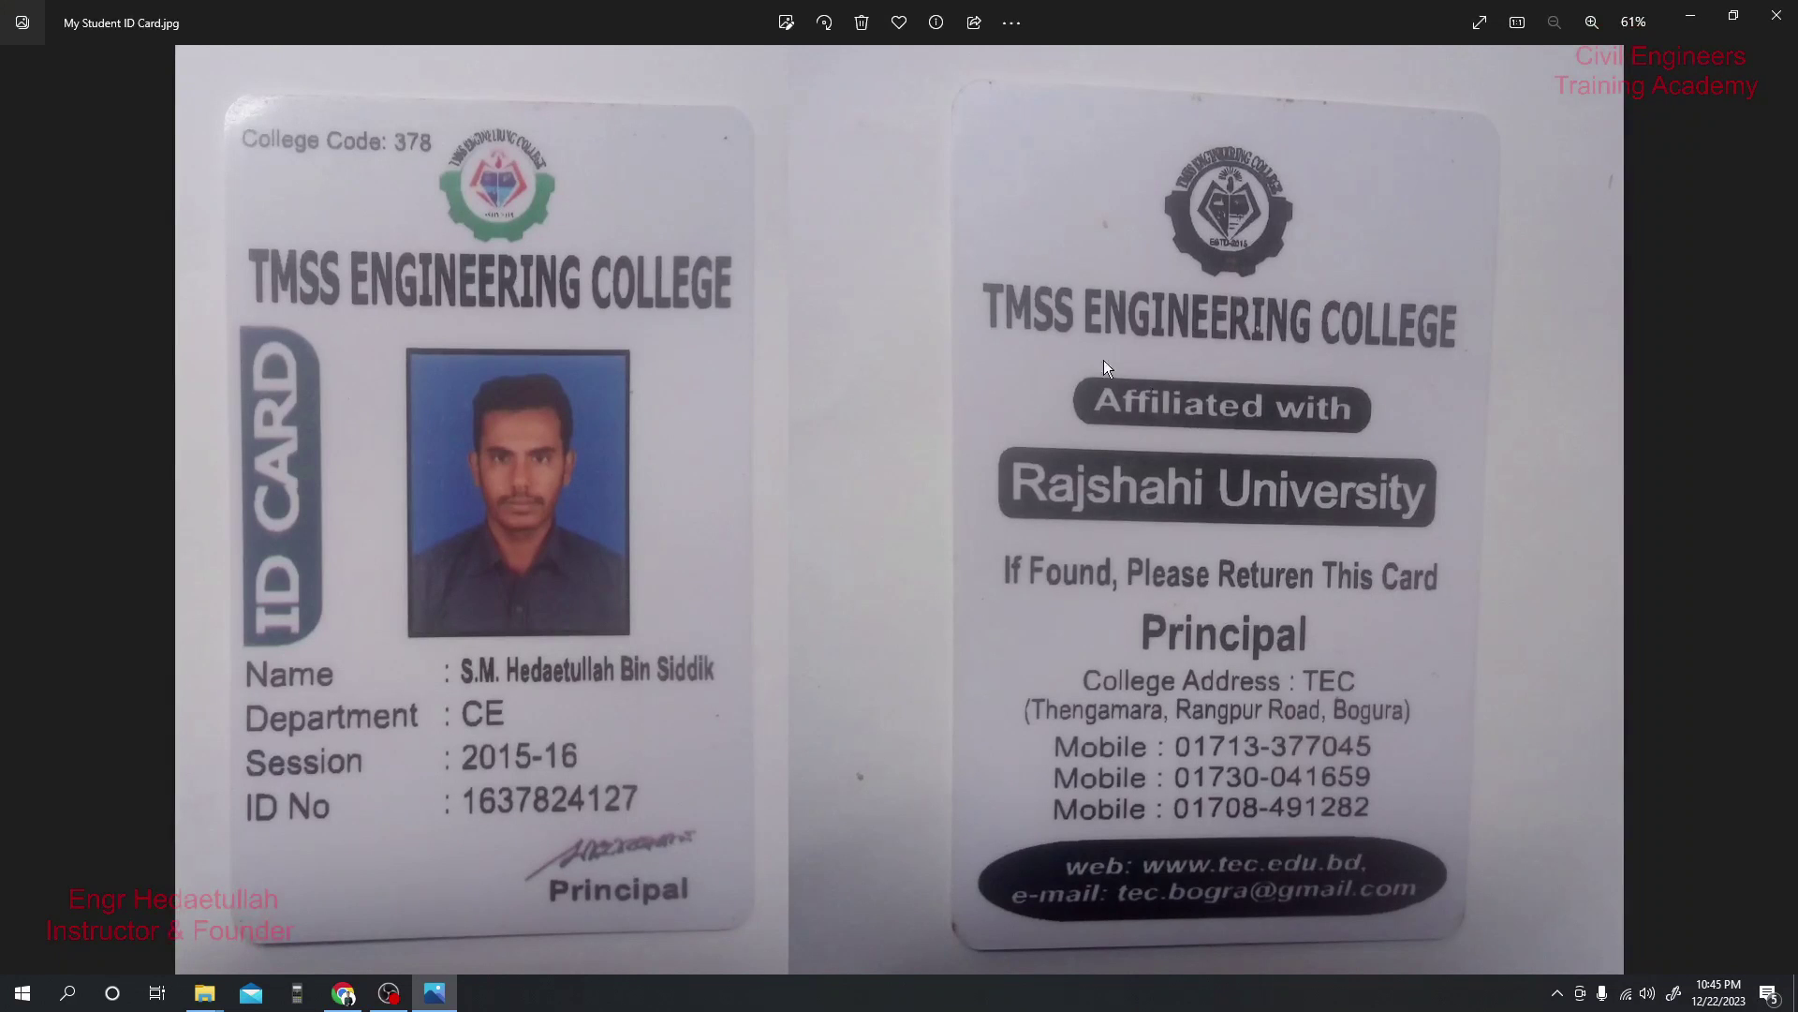
key(super+Down)
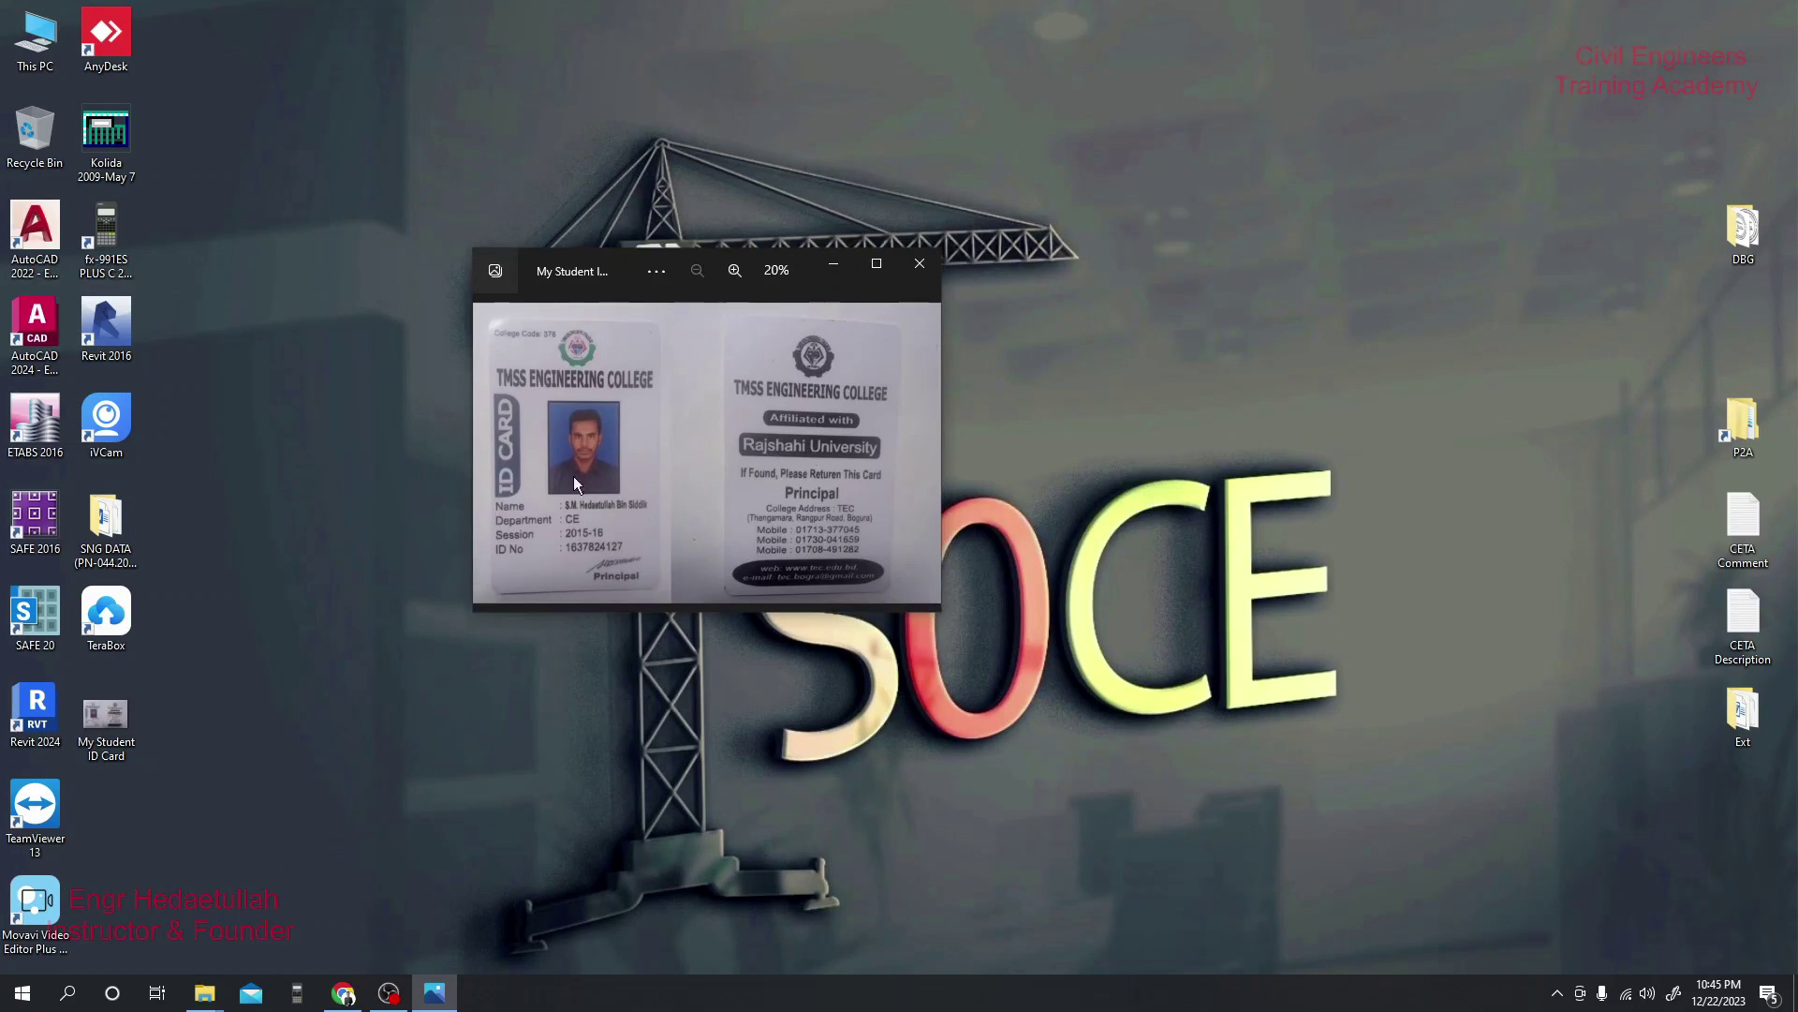
click(917, 267)
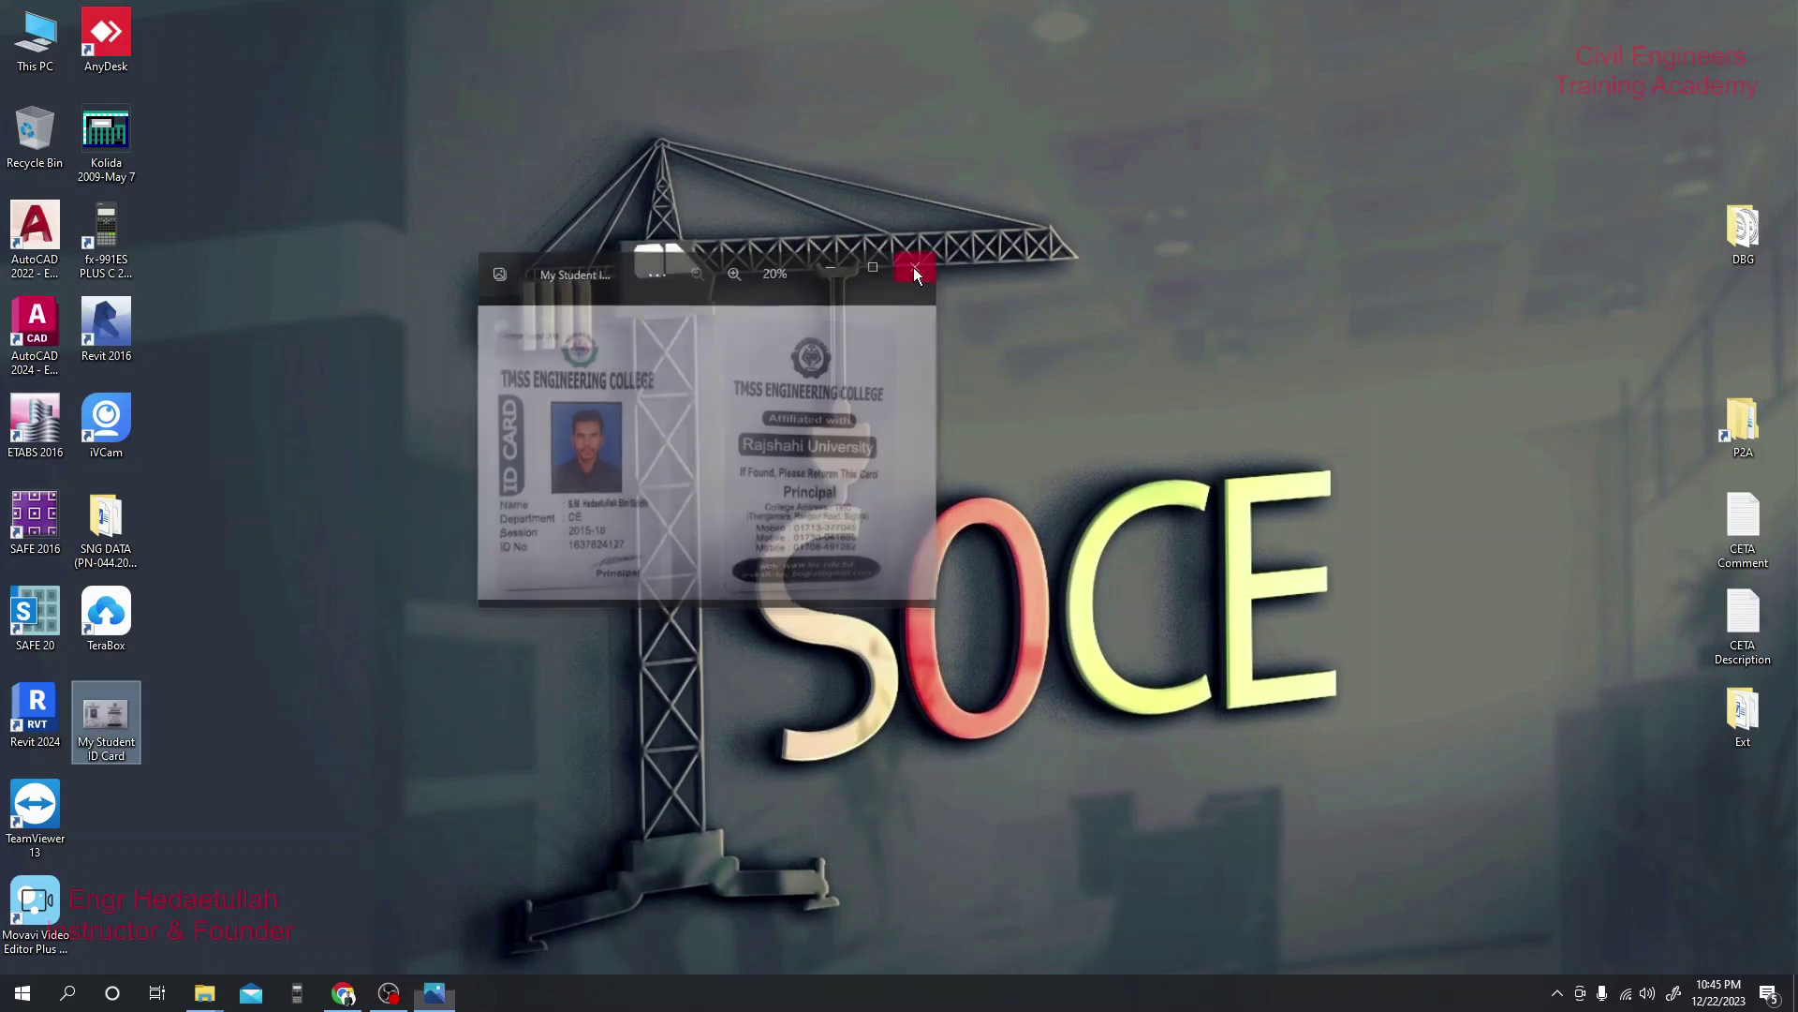
Step: Back in Chrome, attach My Student ID Card from the Desktop as enrolment proof
click(349, 995)
click(633, 456)
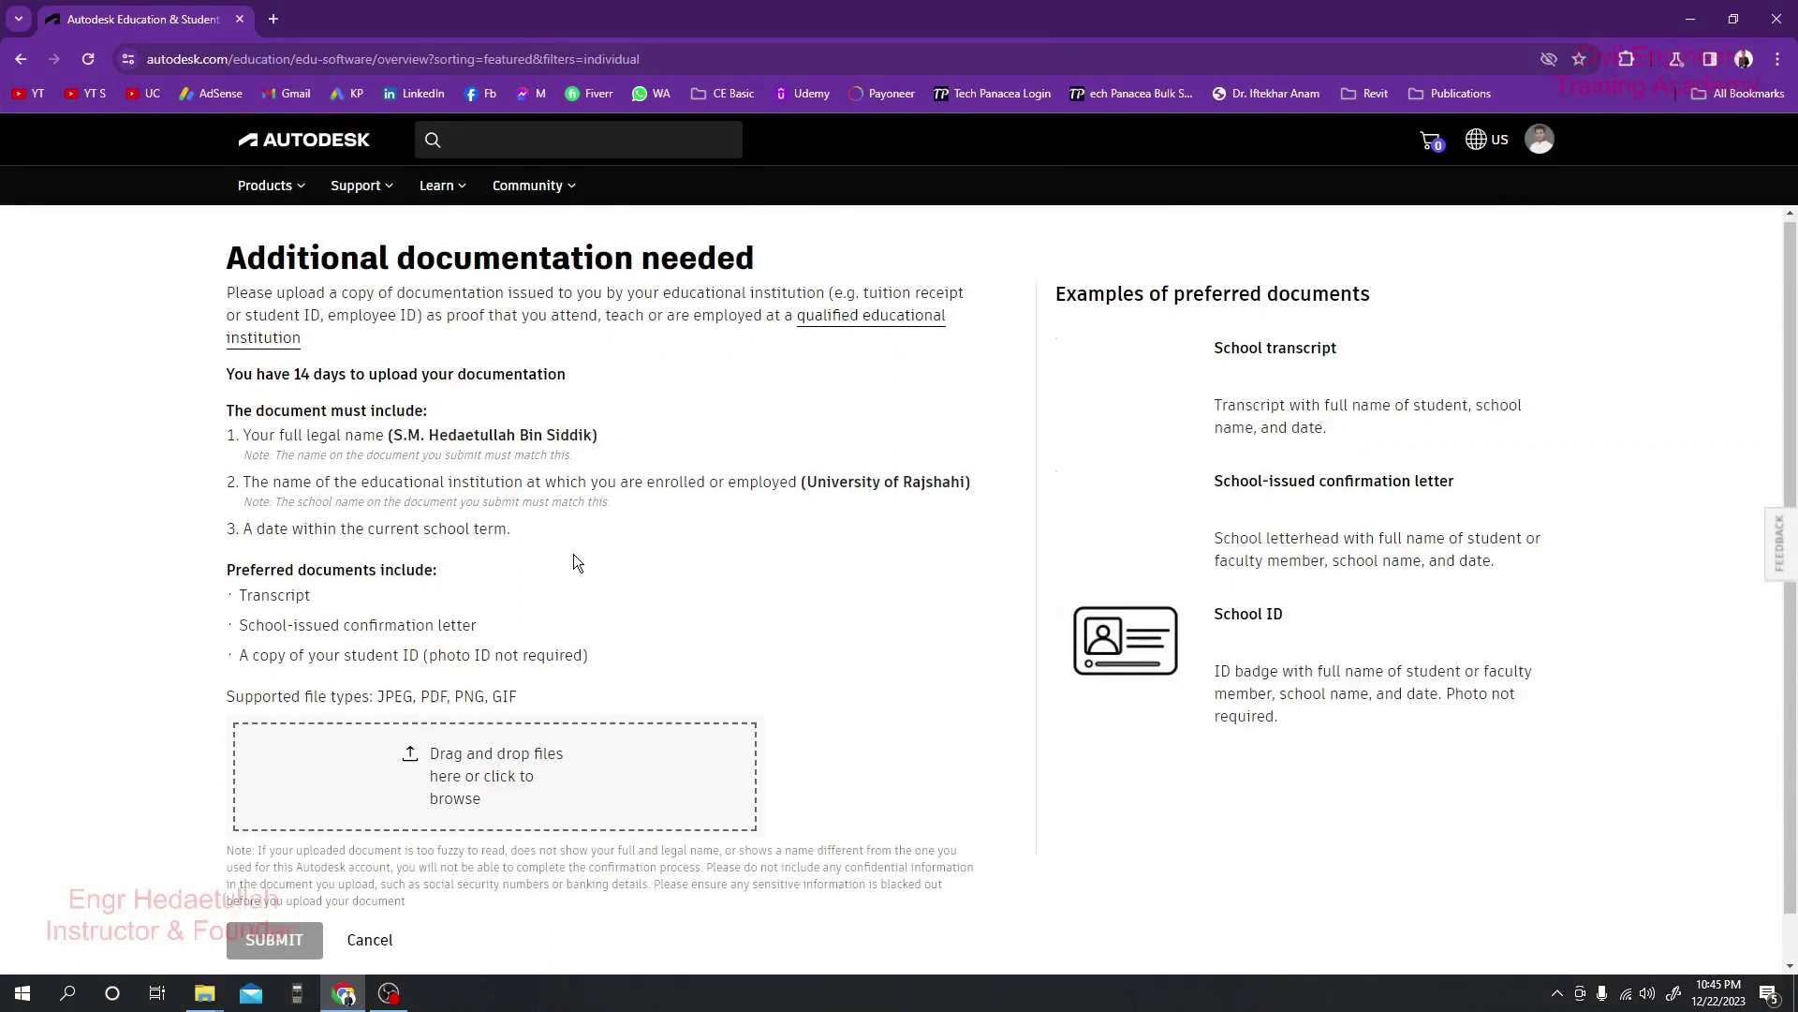
scroll(461, 728, down, 2)
click(457, 724)
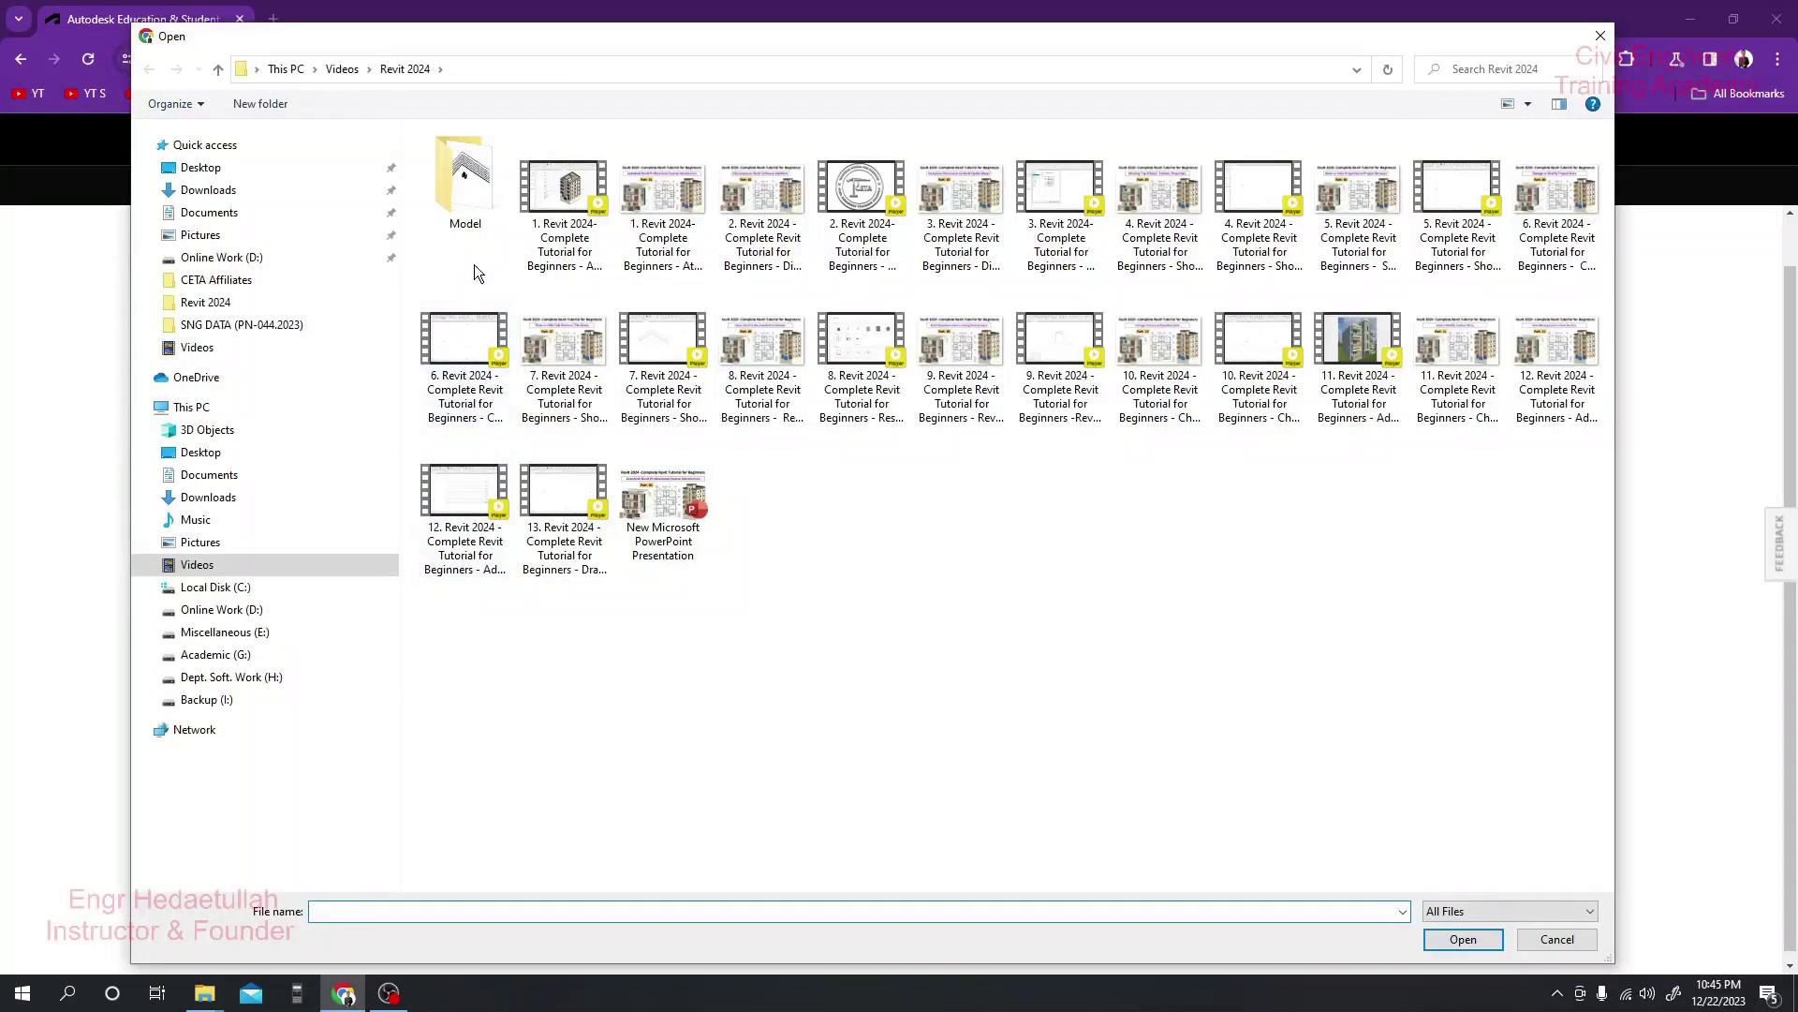
click(201, 167)
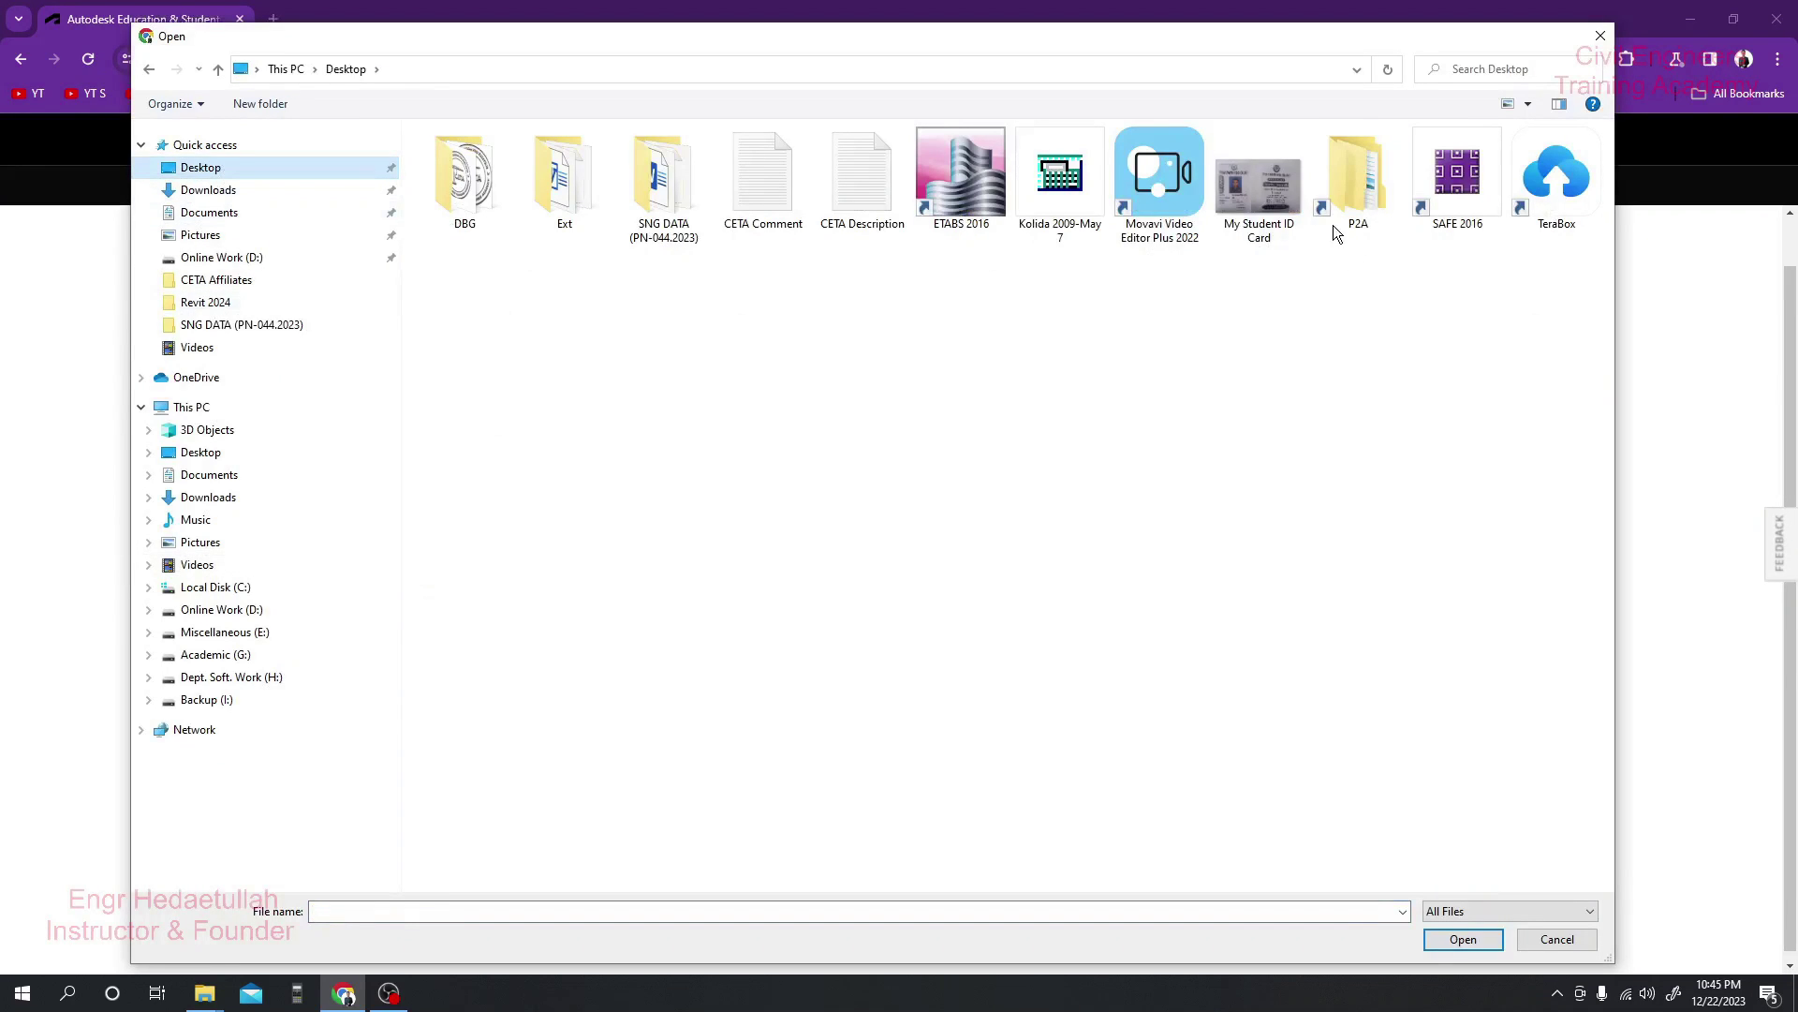
click(1297, 220)
click(1462, 939)
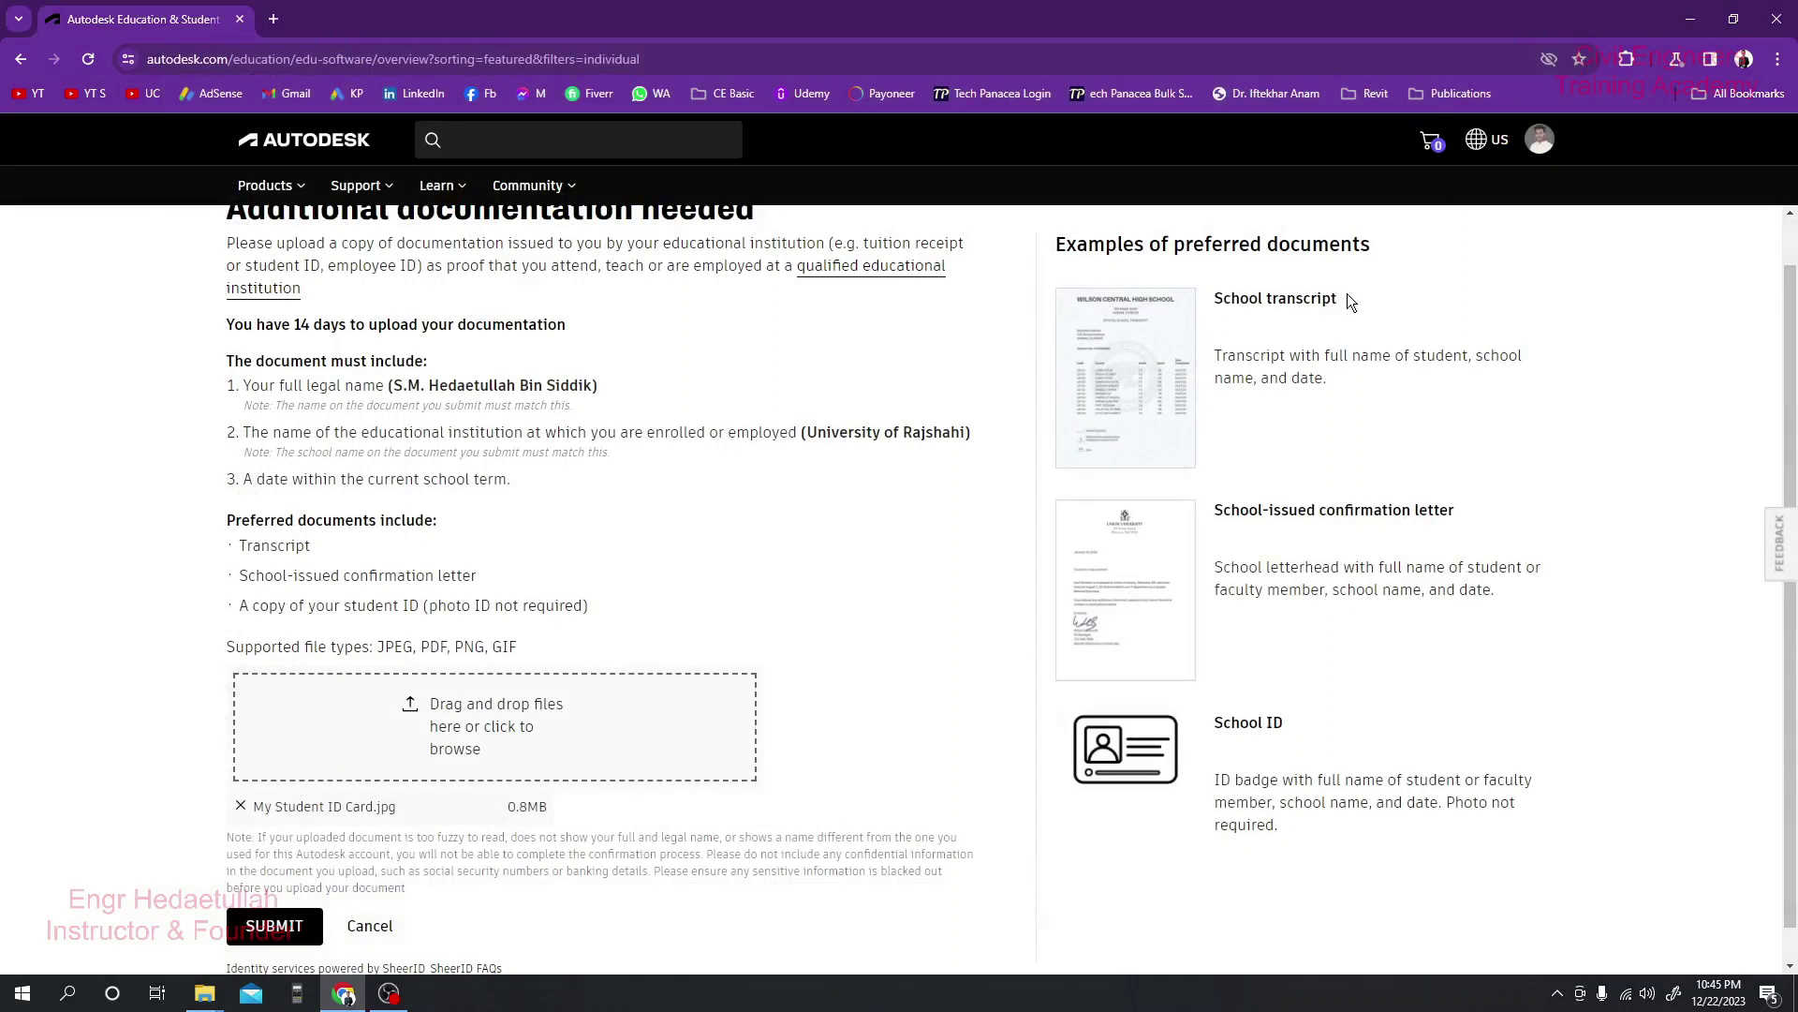
Step: Review the accepted examples (school transcript, confirmation letter, school ID), then submit the ID card
drag(1346, 300, 1215, 298)
drag(1223, 513, 1459, 517)
drag(1330, 702, 1250, 722)
click(1249, 722)
scroll(882, 590, up, 1)
scroll(558, 412, down, 2)
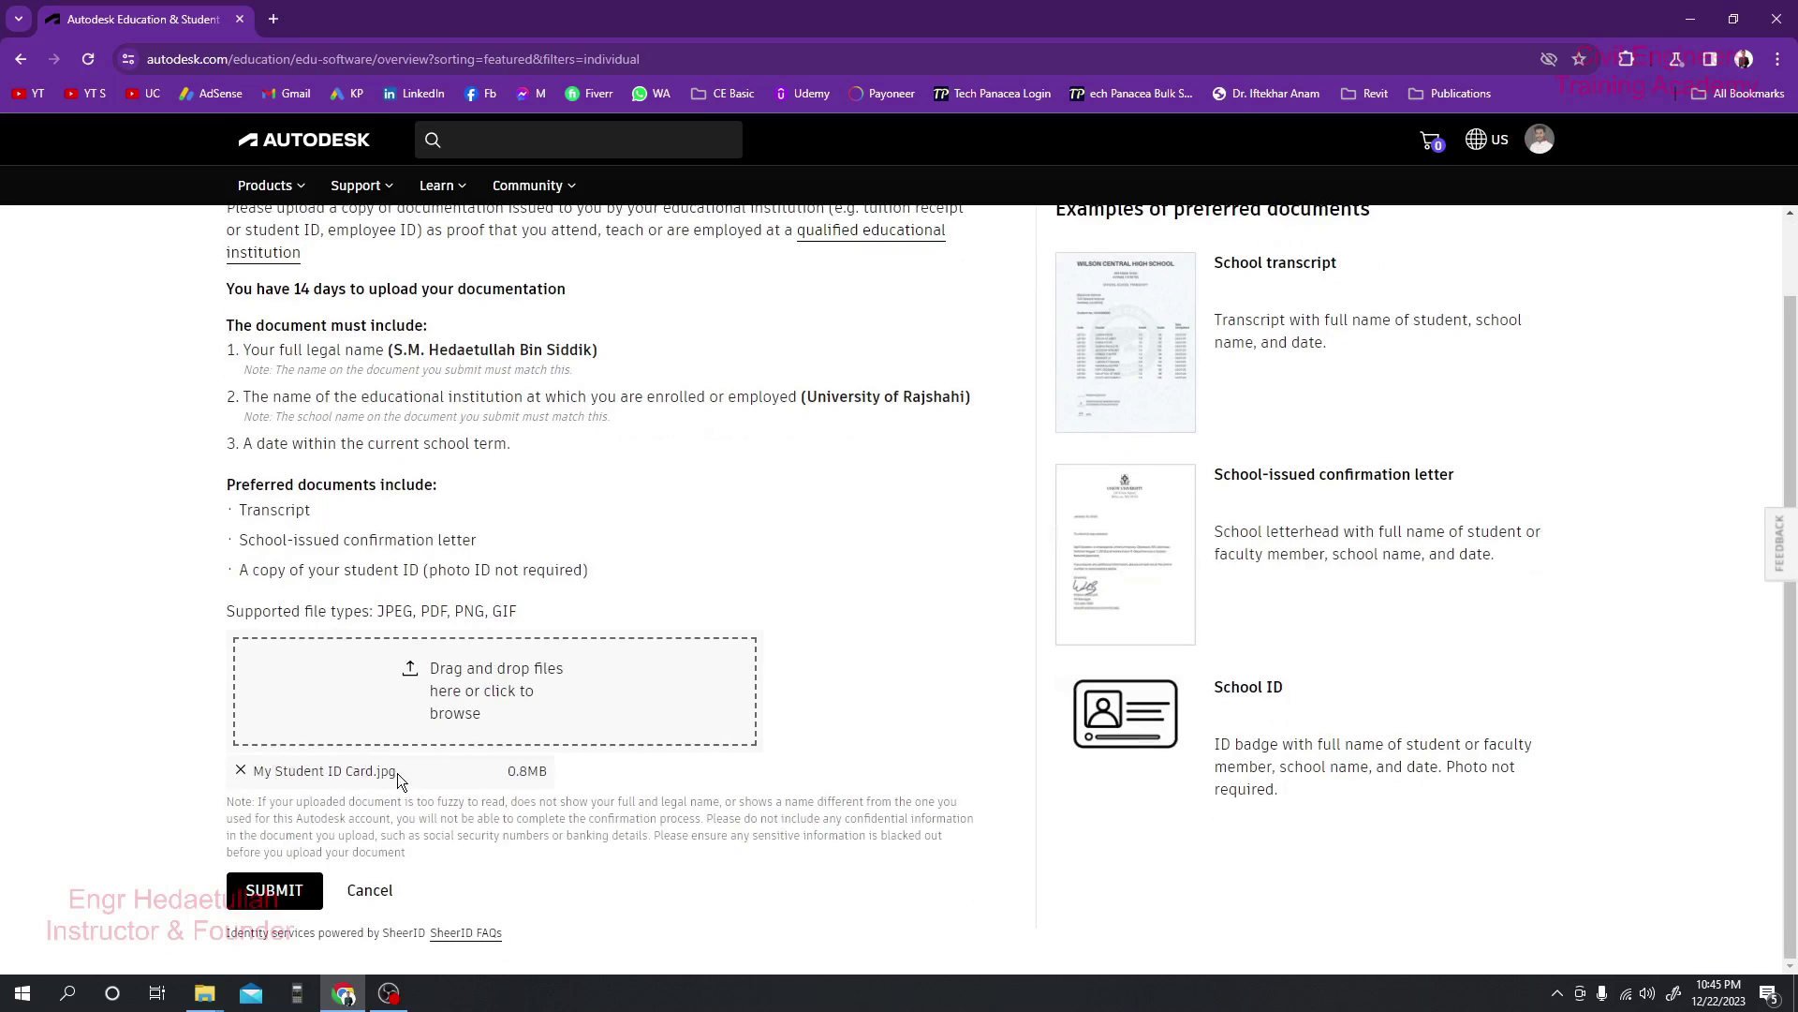
click(274, 895)
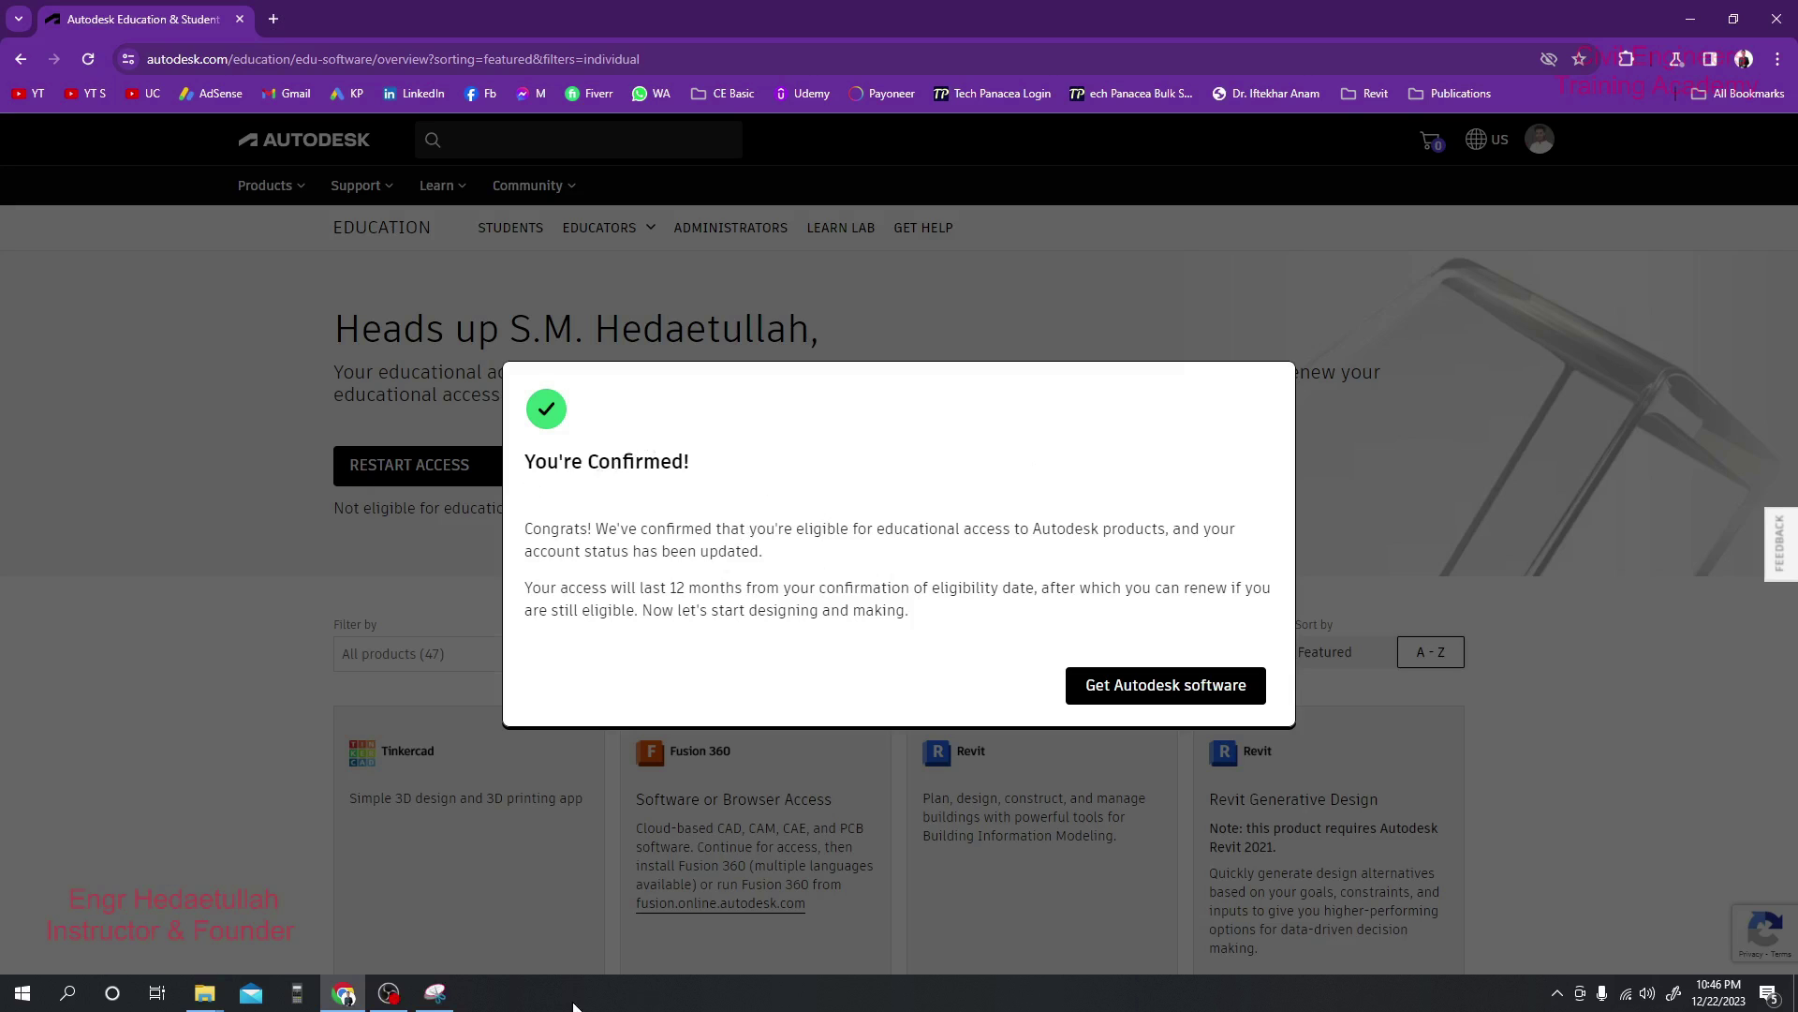
Step: Close the You're Confirmed! notice with Get Autodesk software
click(1138, 694)
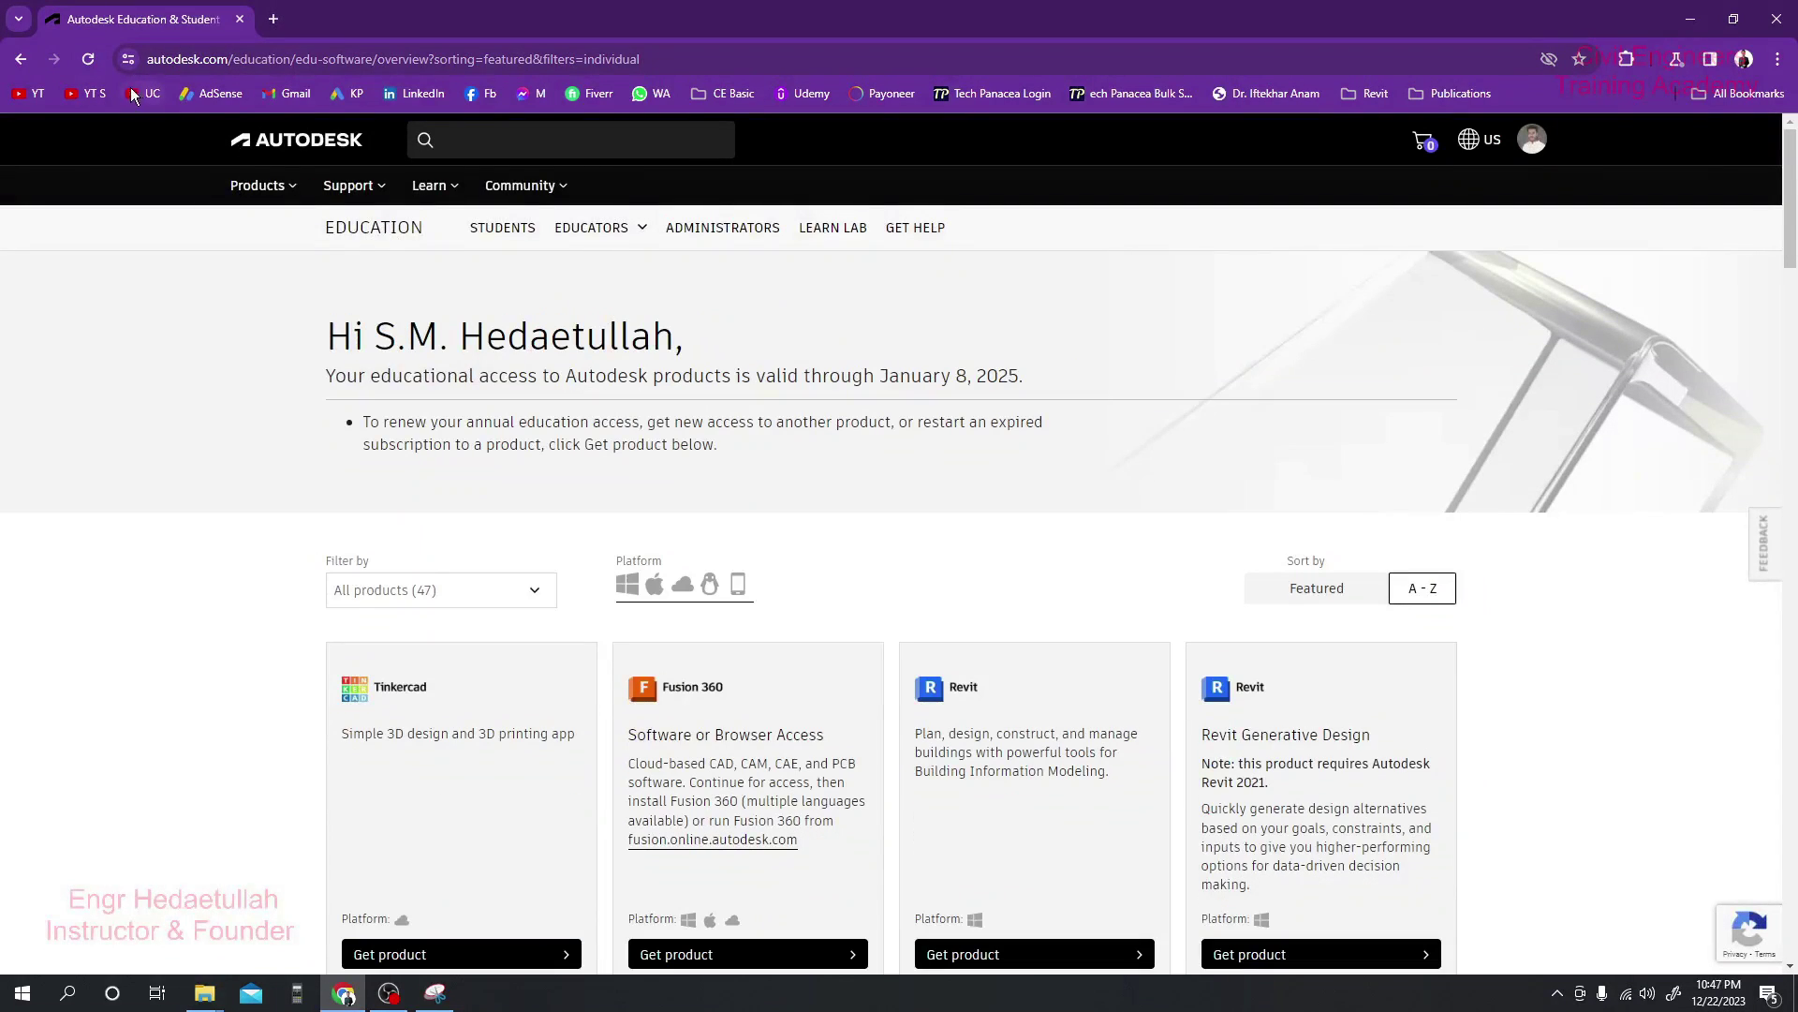
Step: Highlight the greeting and the line stating access is valid through January 8, 2025
drag(345, 375, 872, 380)
click(872, 379)
drag(1049, 380, 974, 376)
click(974, 376)
drag(1030, 379, 980, 376)
drag(955, 378, 323, 323)
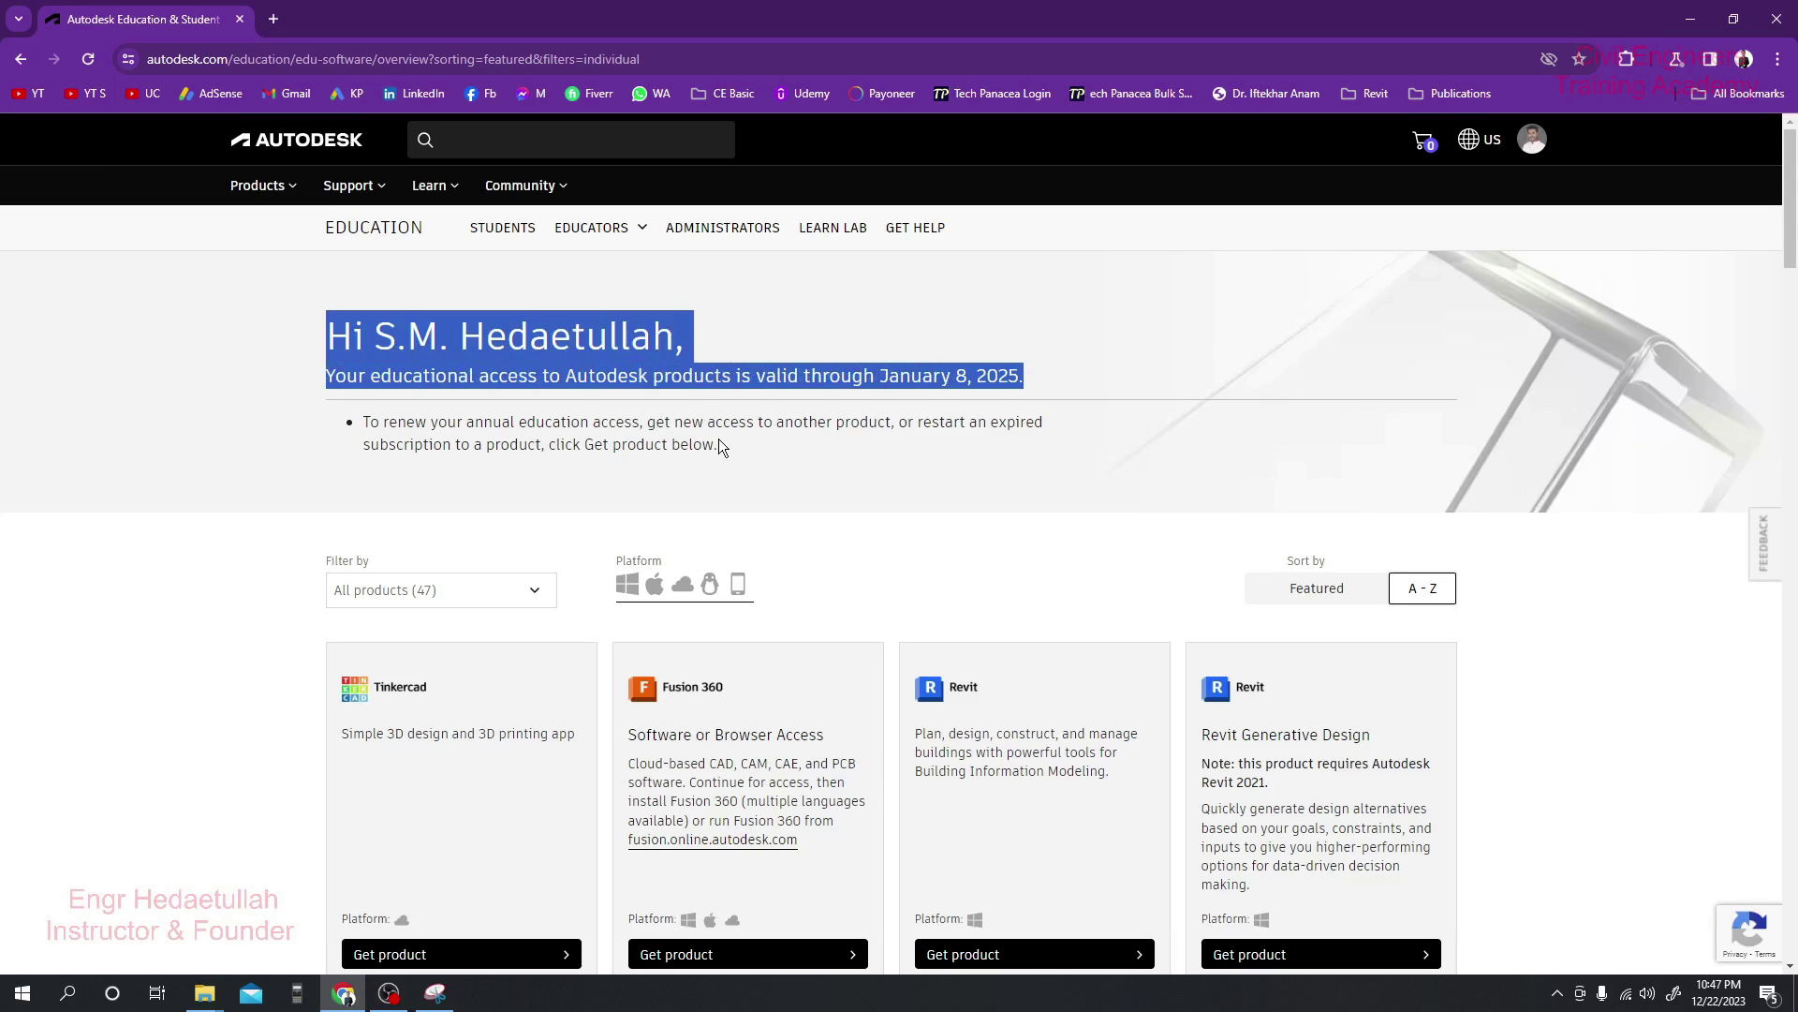
click(756, 449)
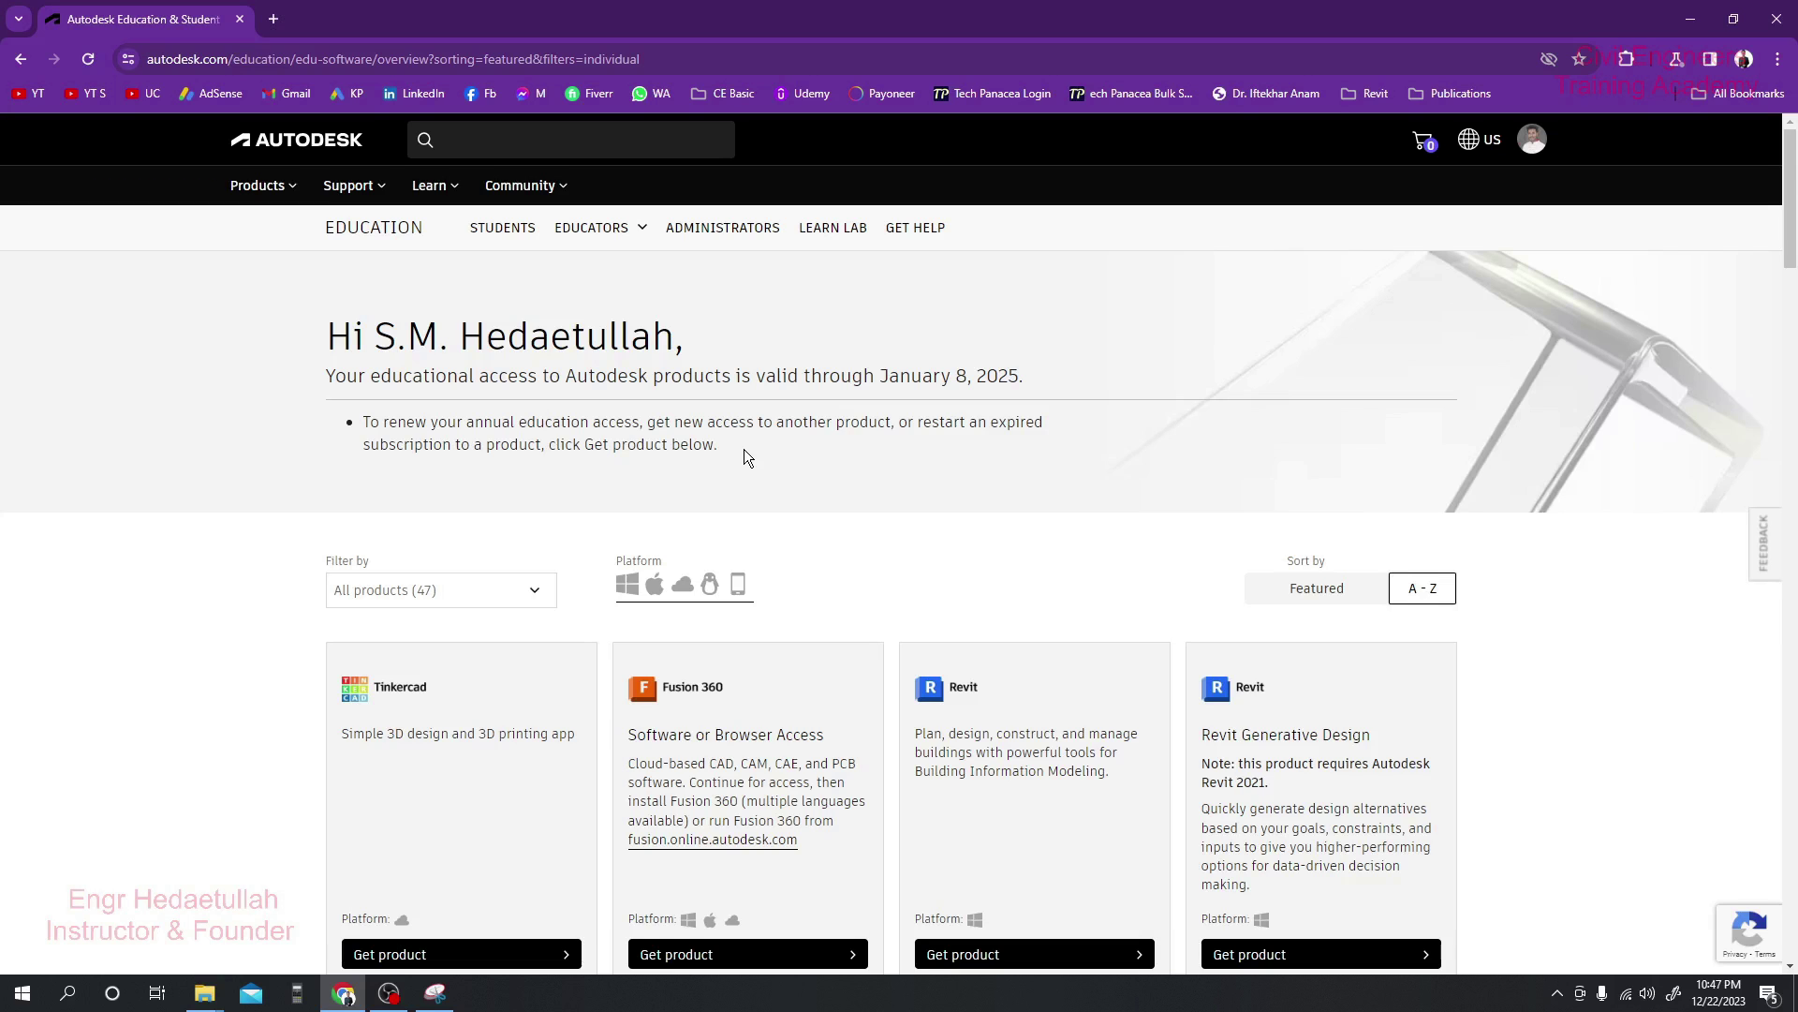
Step: Show Revit's install options, keeping version 2024 for Windows in English
scroll(749, 452, down, 4)
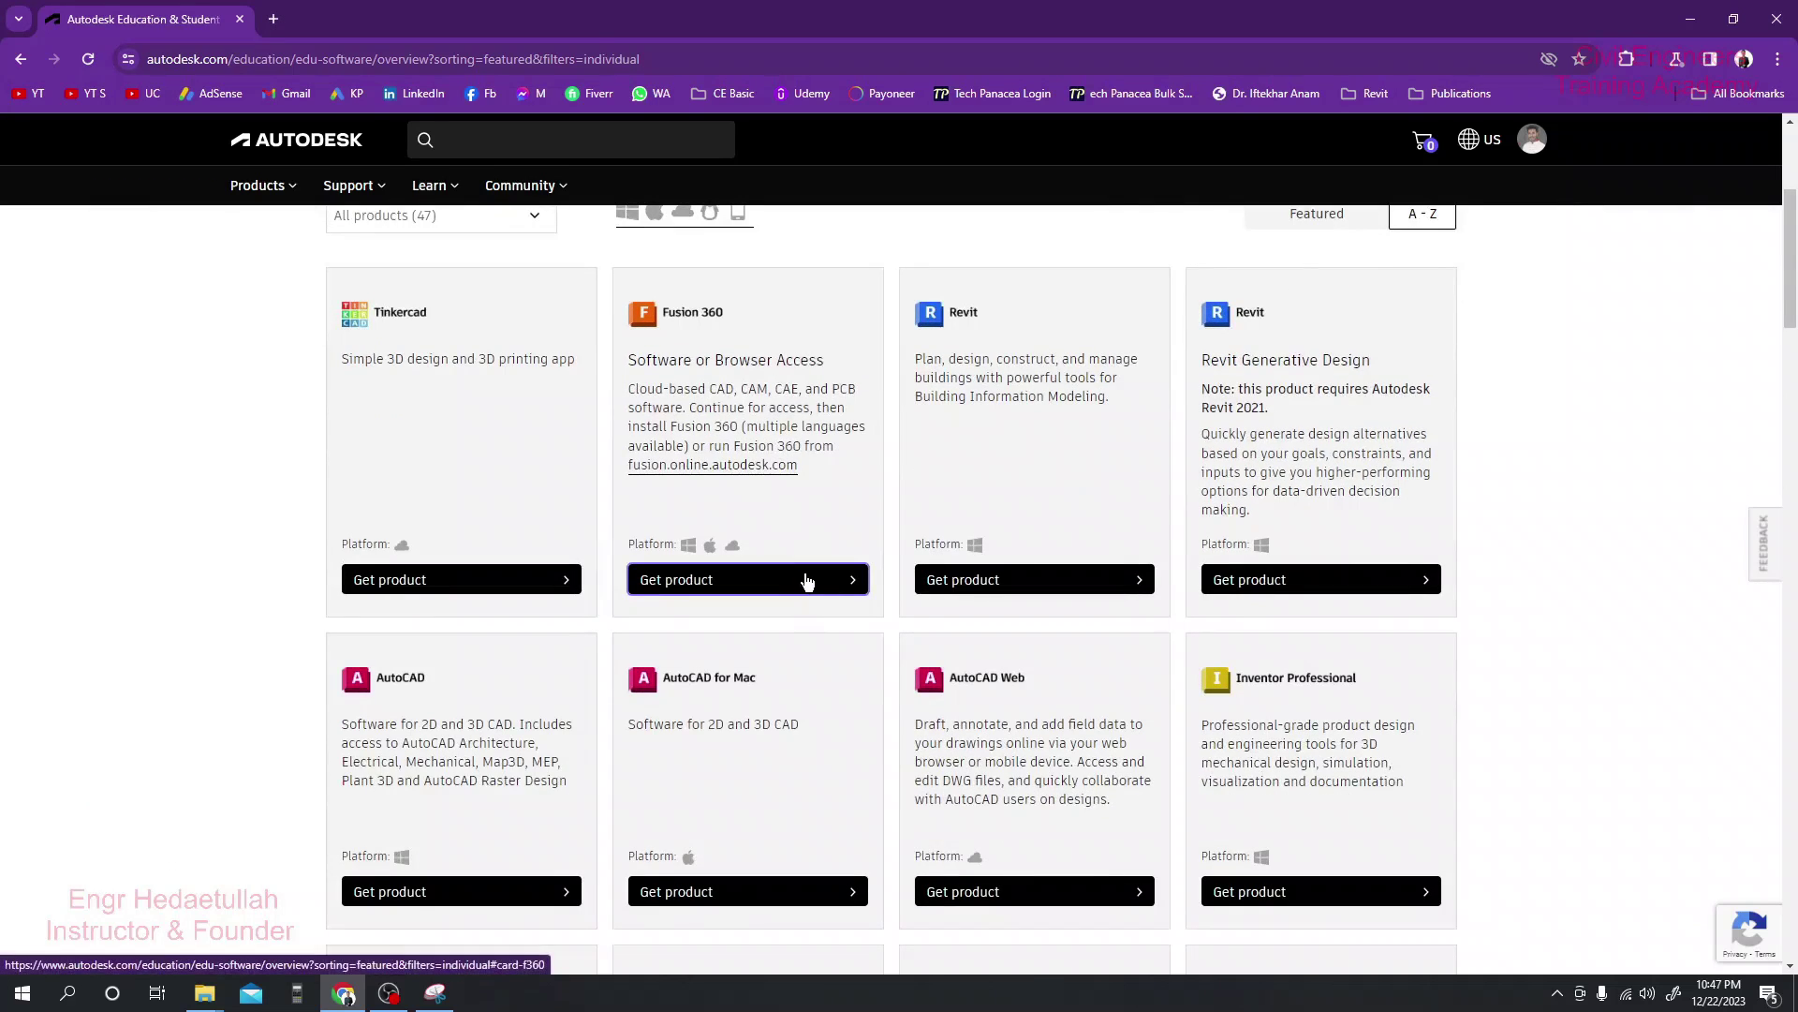
click(1062, 590)
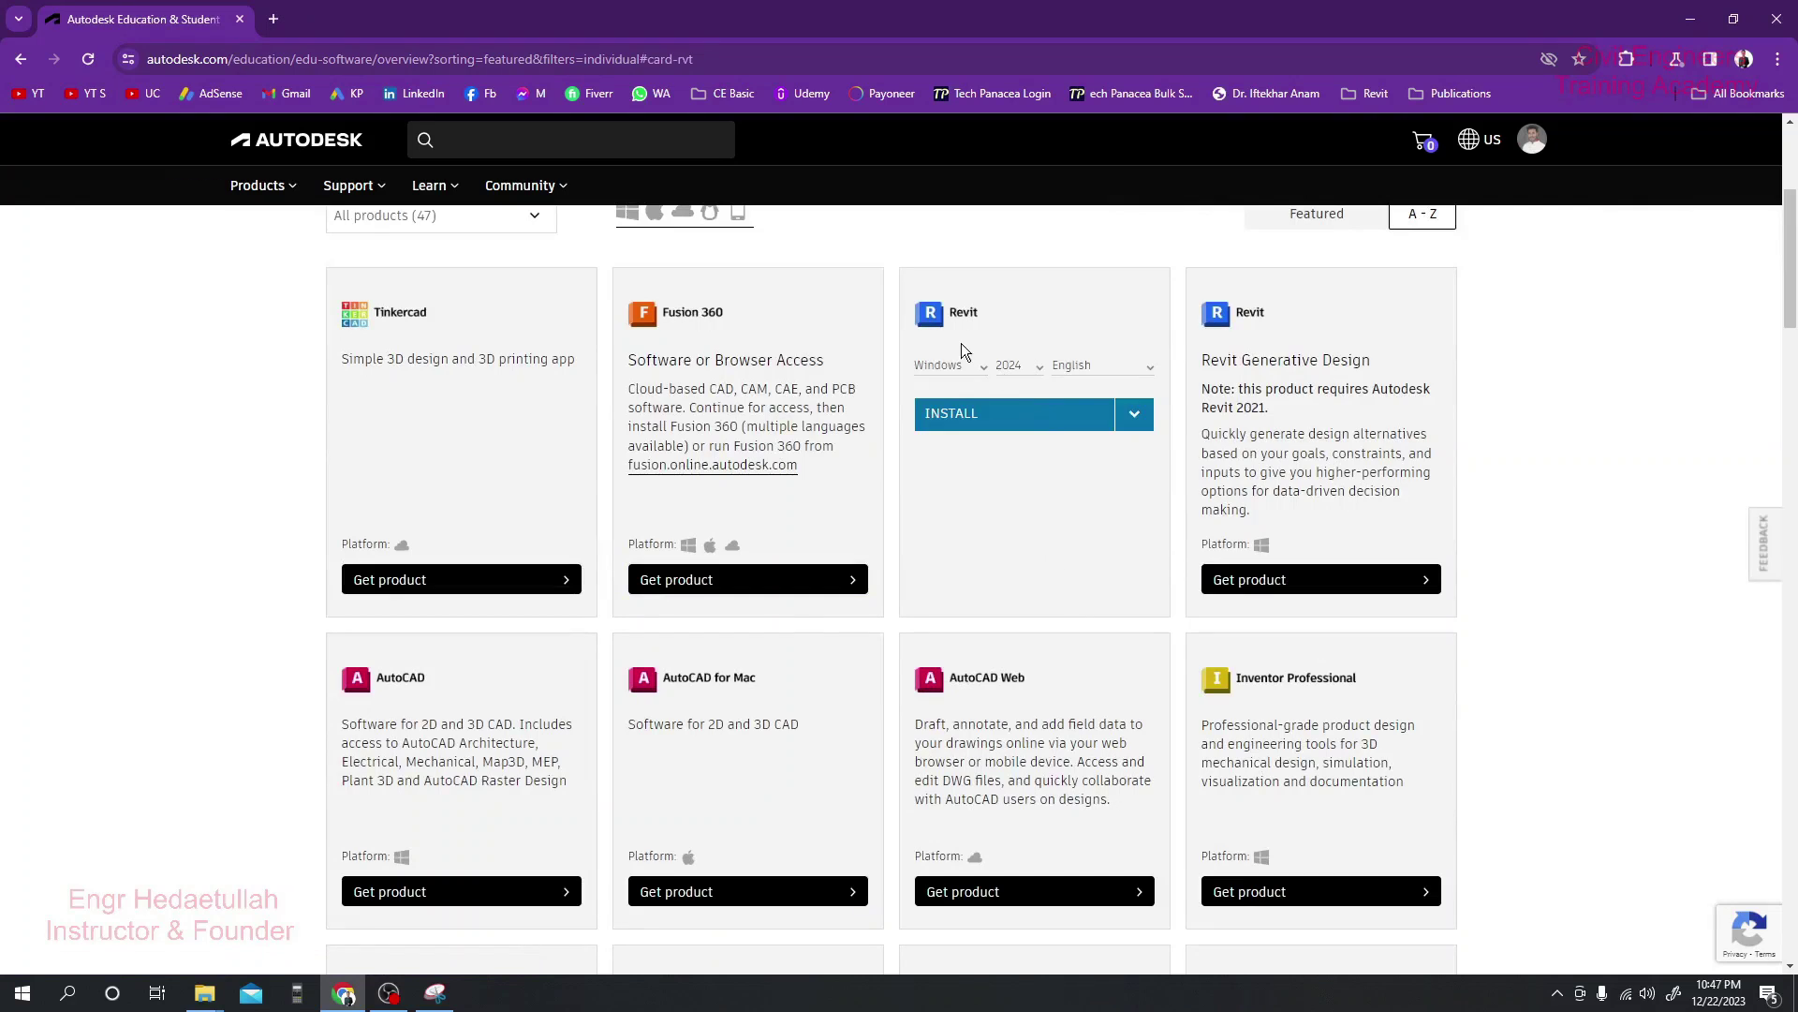
click(1009, 365)
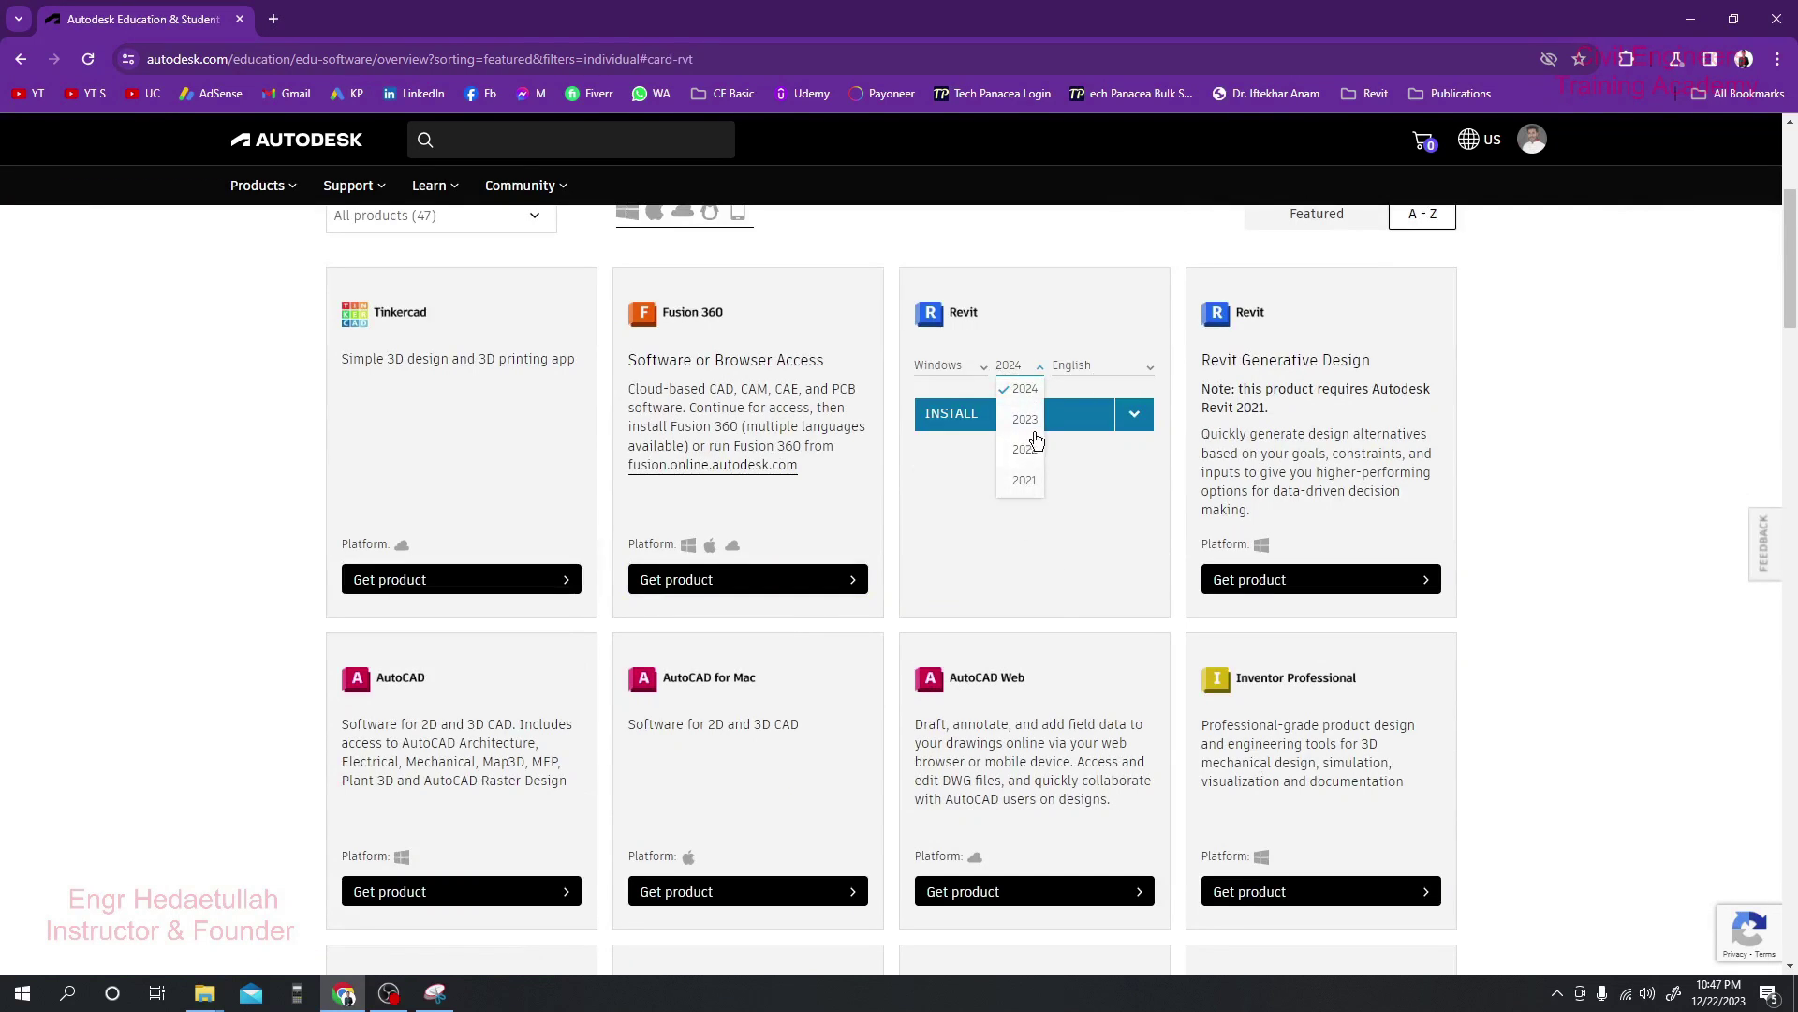
click(1131, 417)
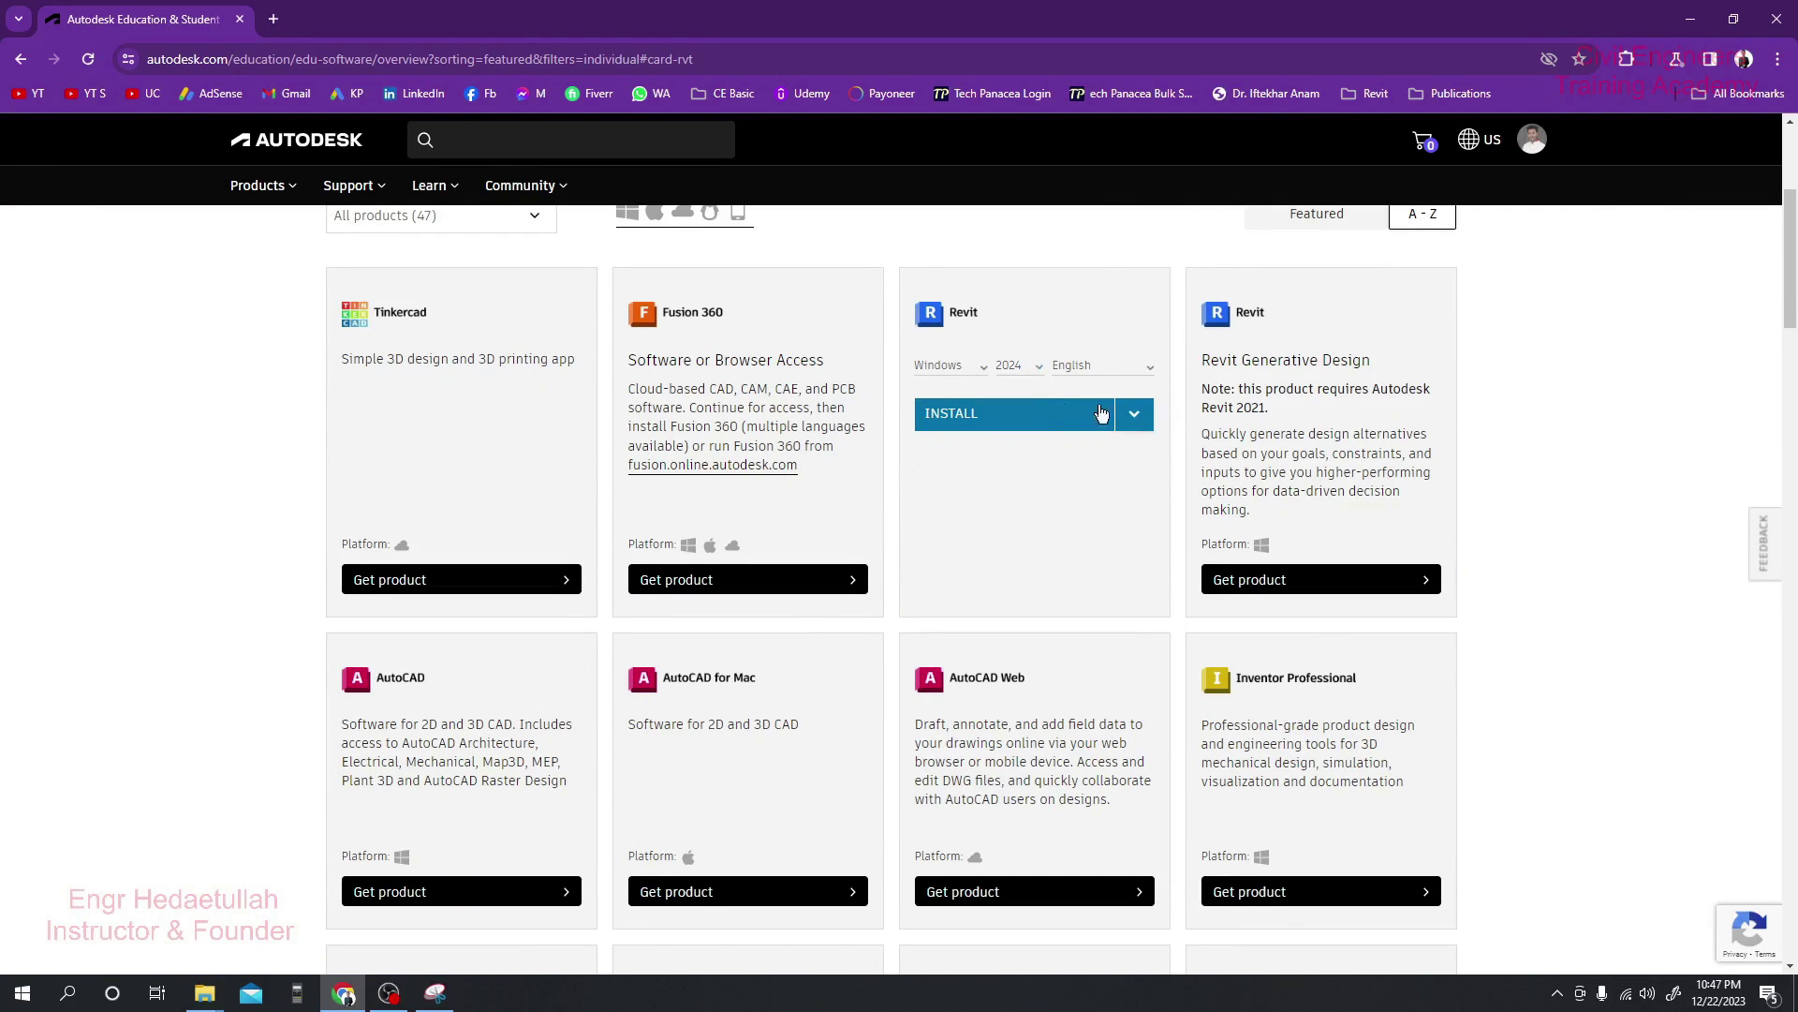
click(1133, 418)
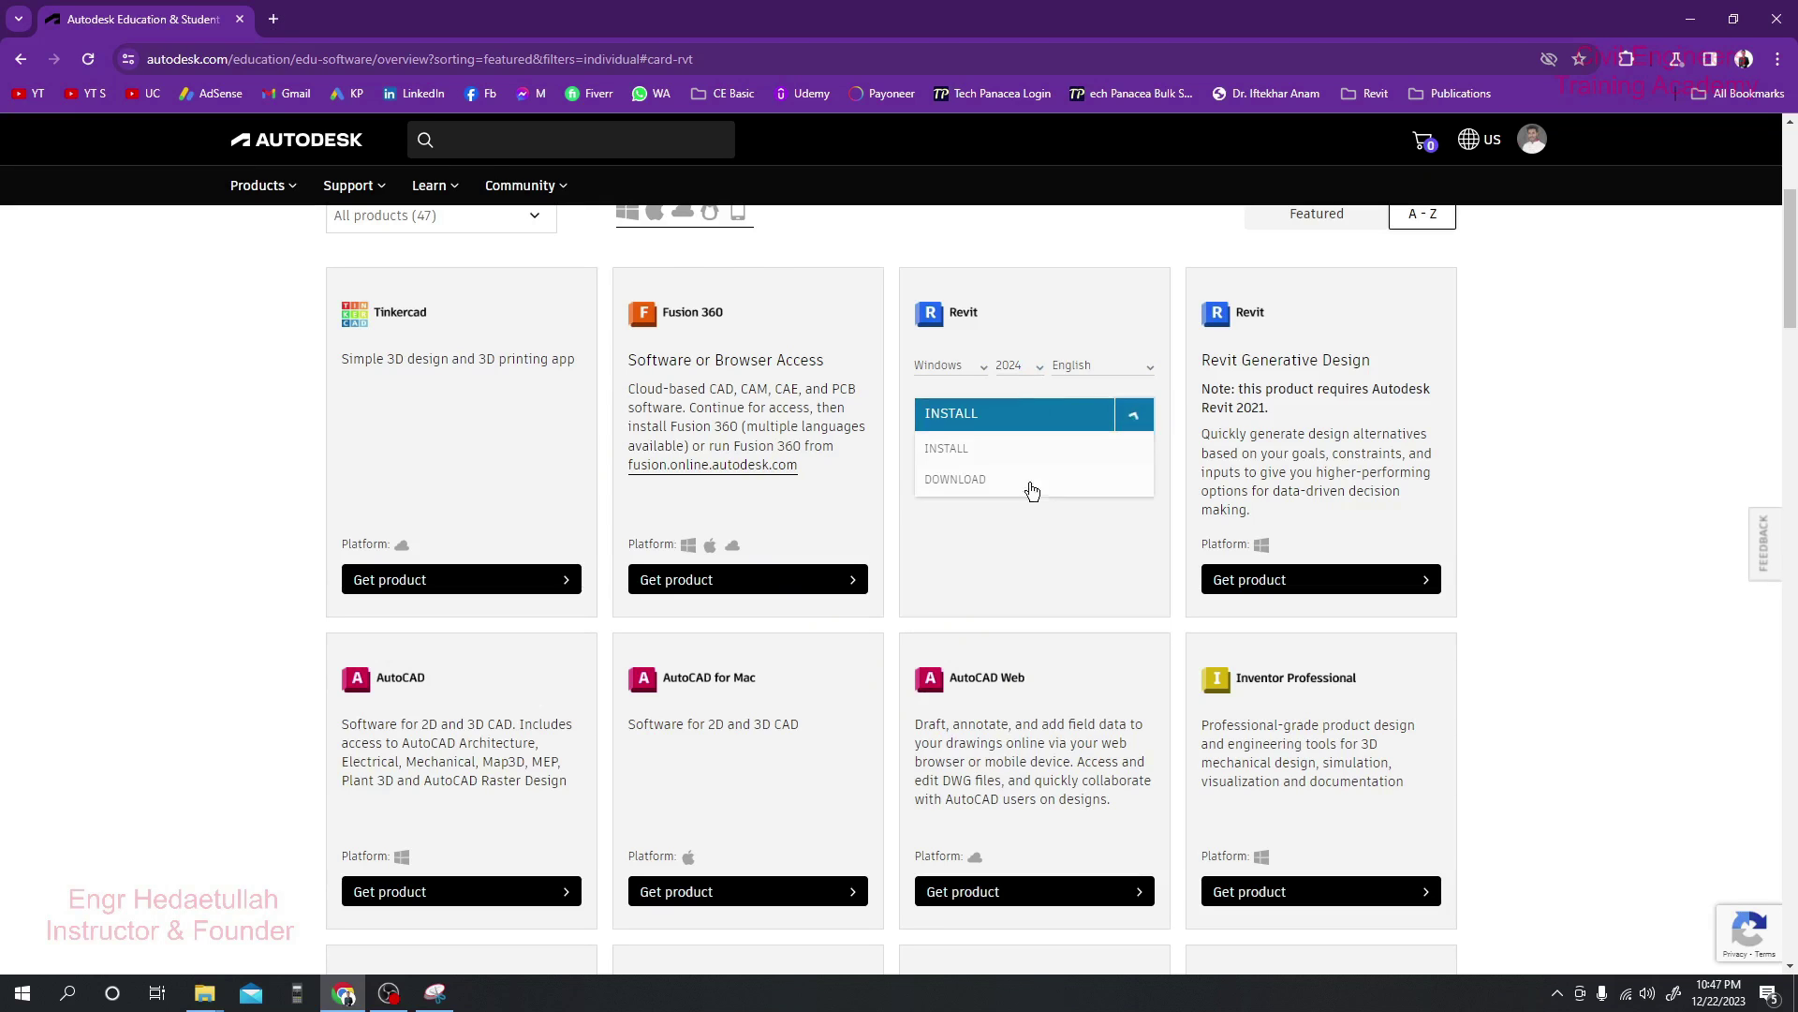
click(1018, 562)
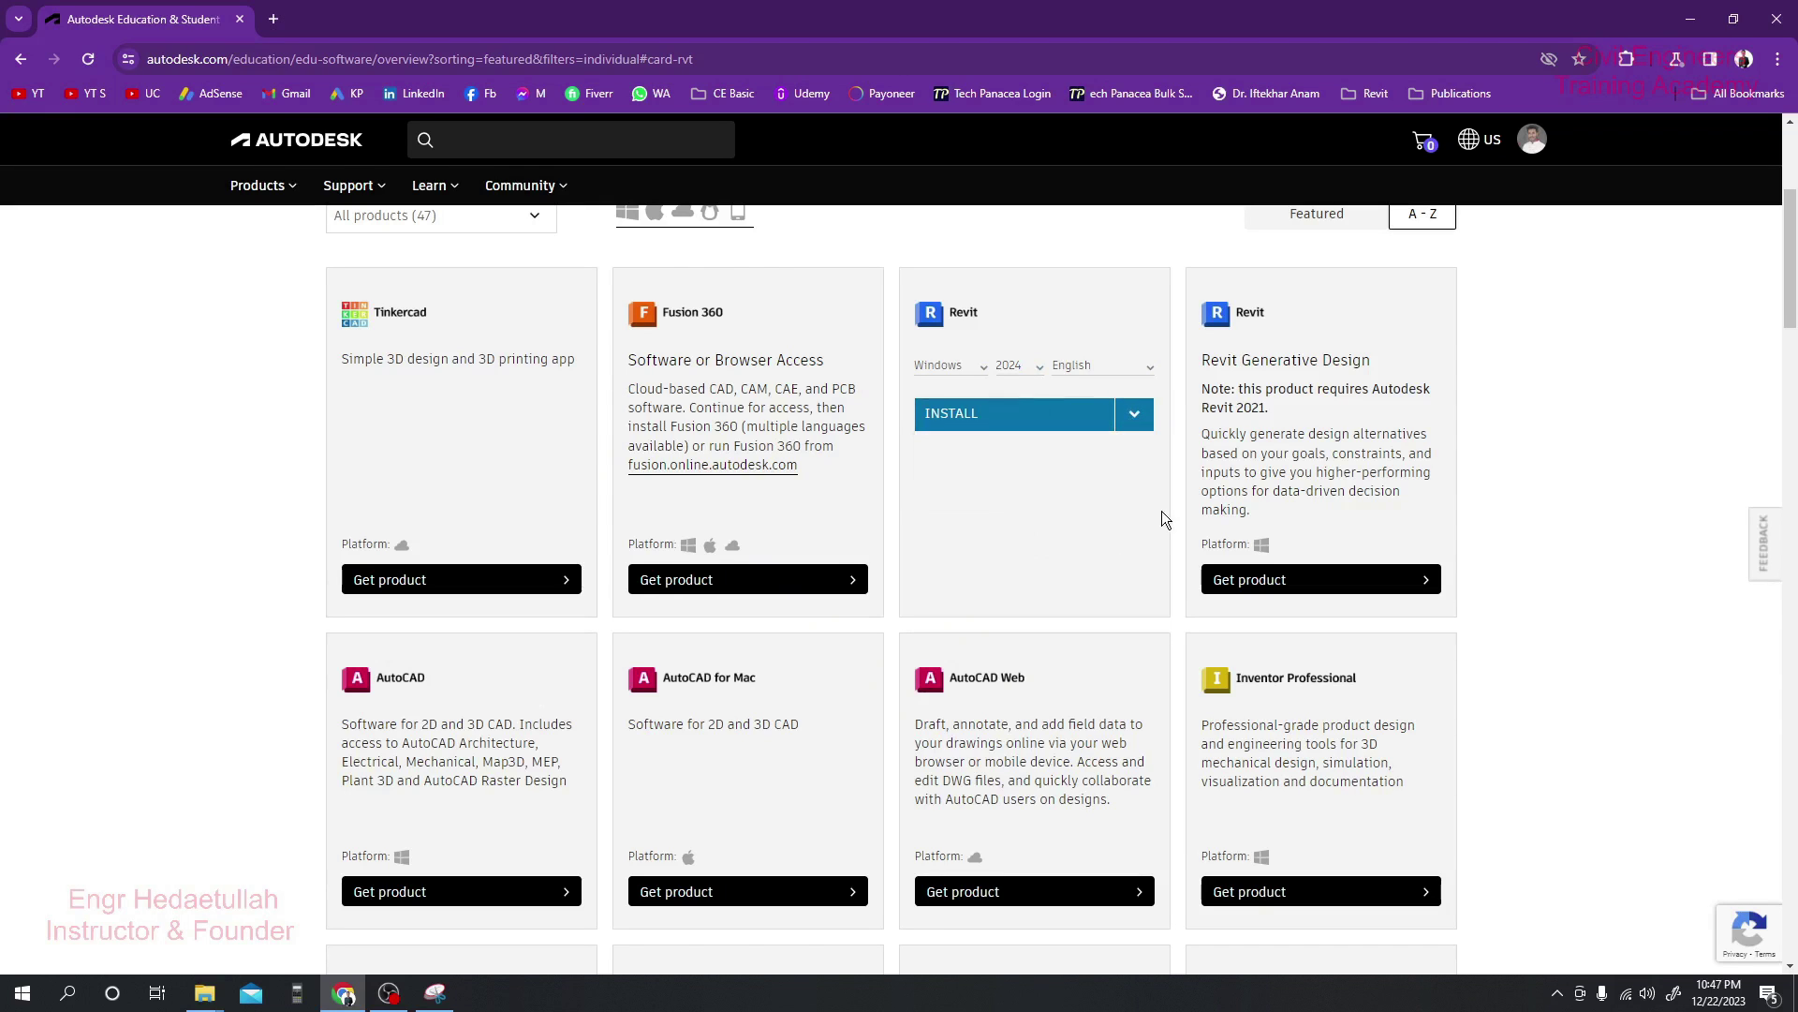
scroll(1166, 518, up, 4)
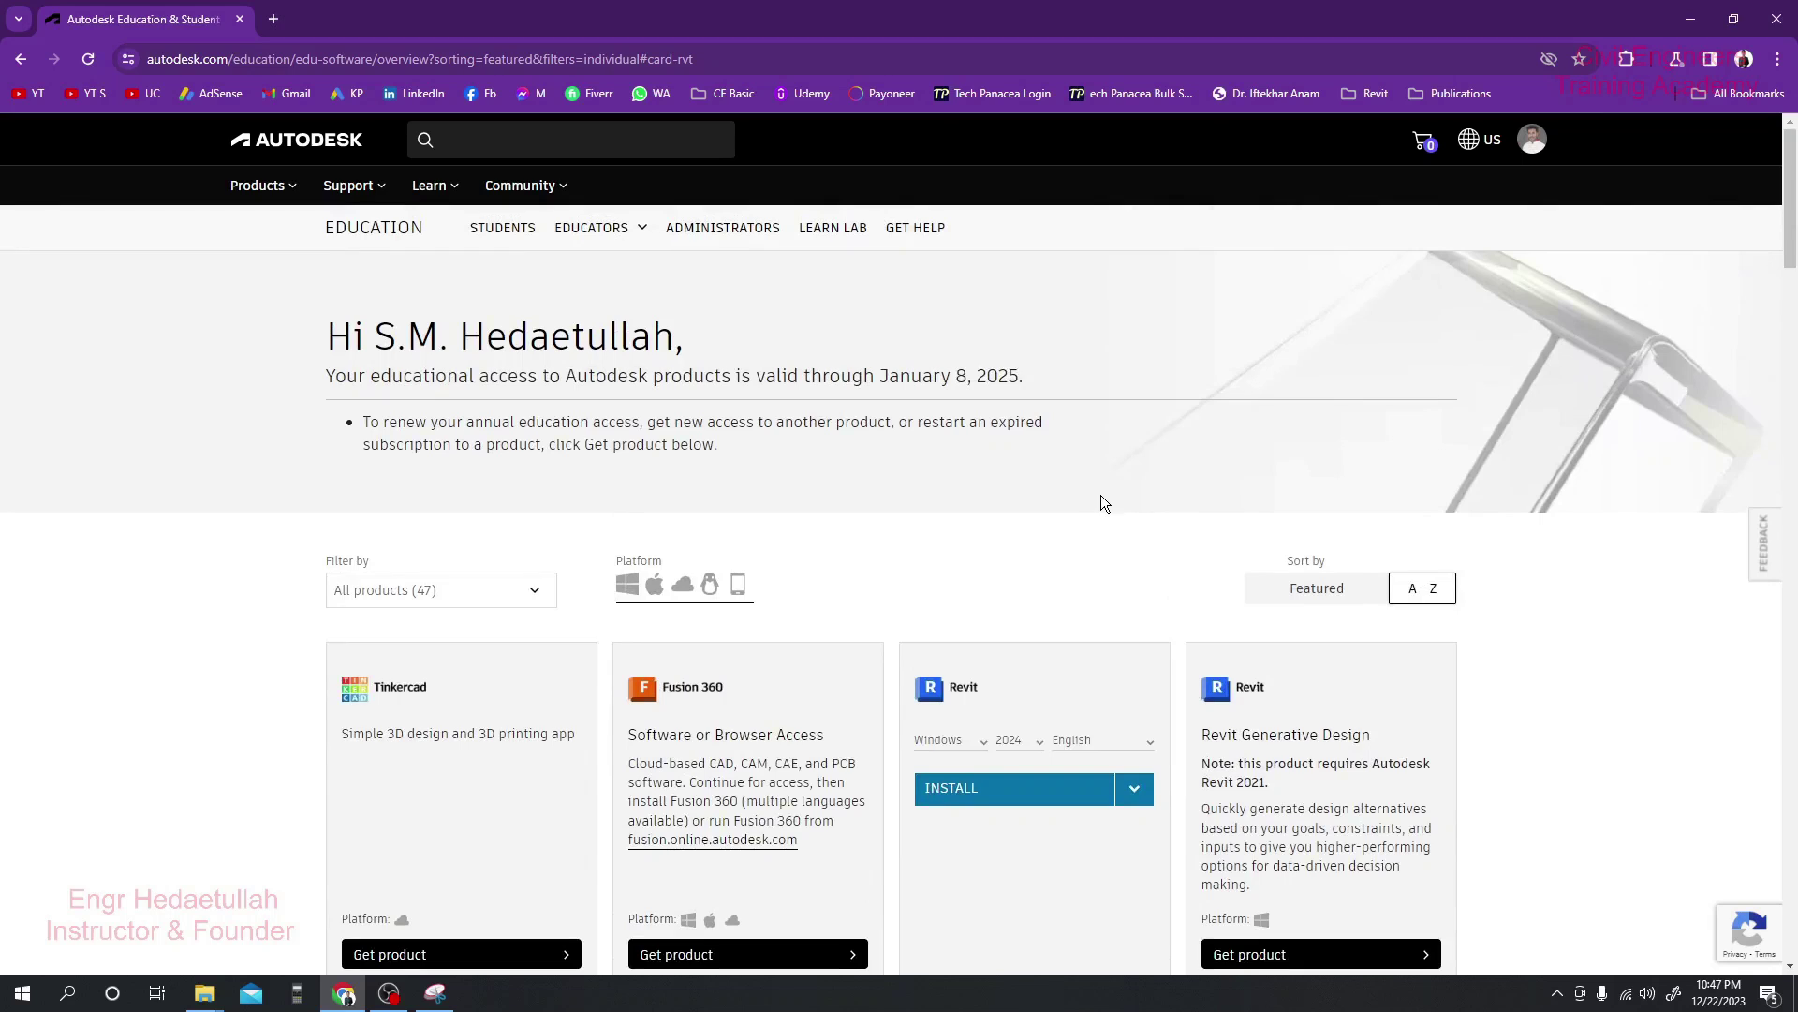